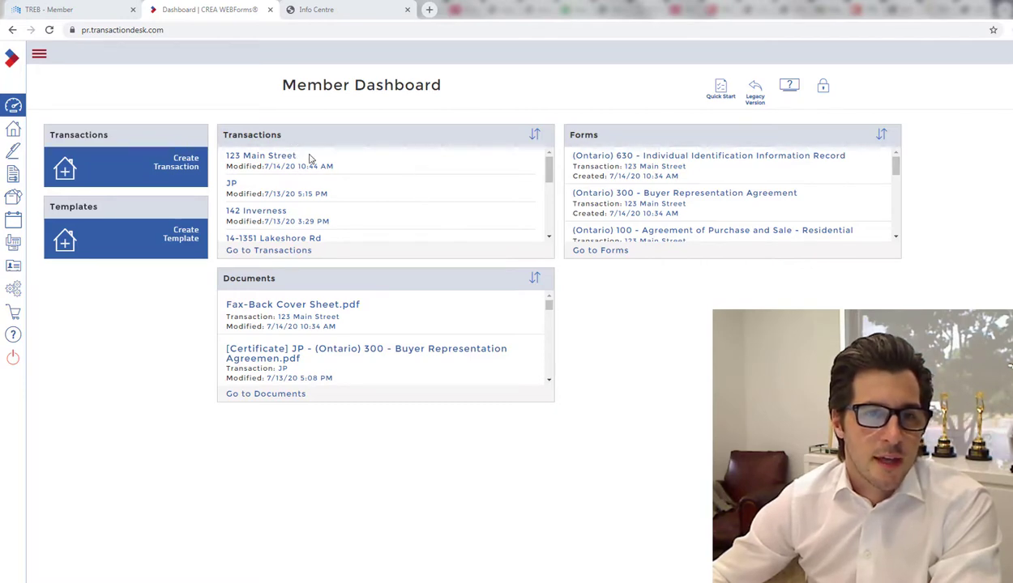
Step: Open the 123 Main Street transaction and list all seven of its forms
{"action": "left_click", "coordinate": [44, 56]}
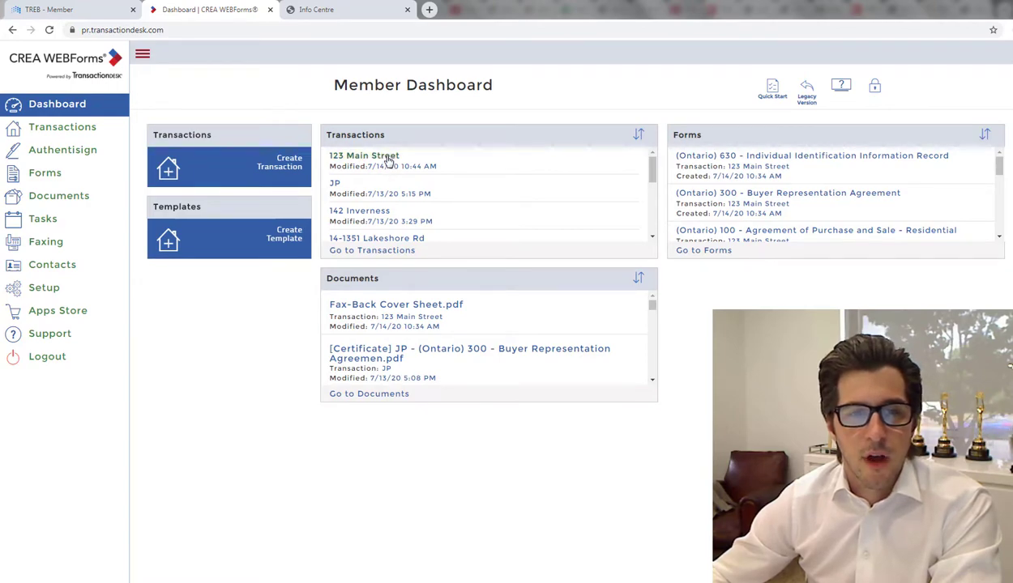
{"action": "left_click", "coordinate": [388, 158]}
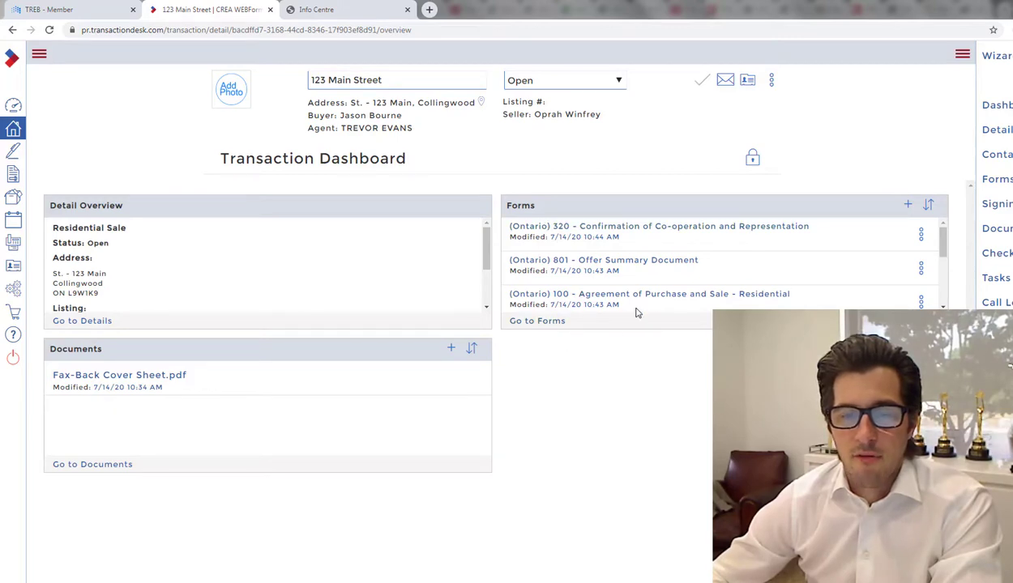
{"action": "scroll", "coordinate": [640, 273], "scroll_direction": "down", "scroll_amount": 3}
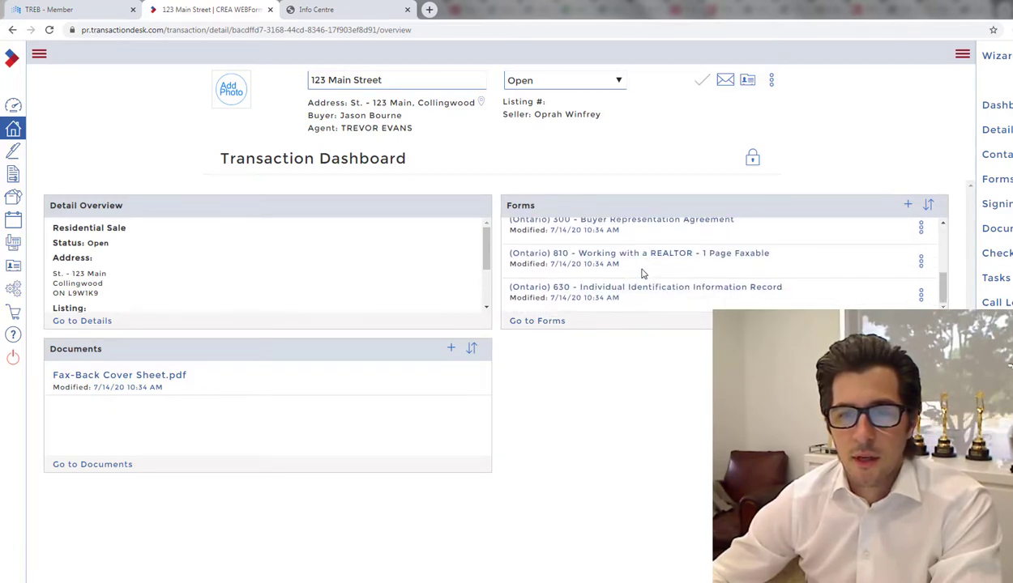
{"action": "scroll", "coordinate": [642, 273], "scroll_direction": "up", "scroll_amount": 3}
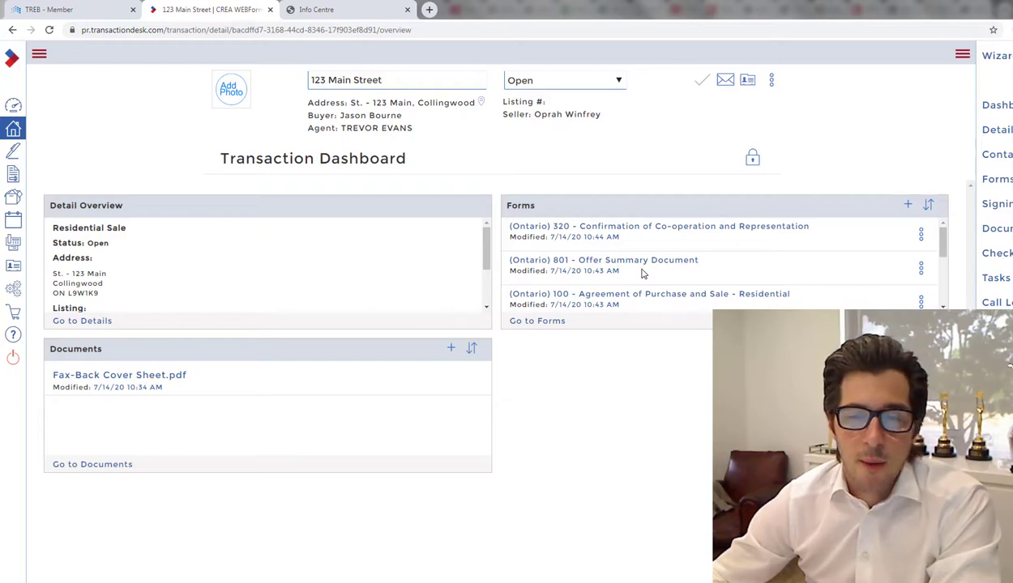
{"action": "left_click", "coordinate": [555, 329]}
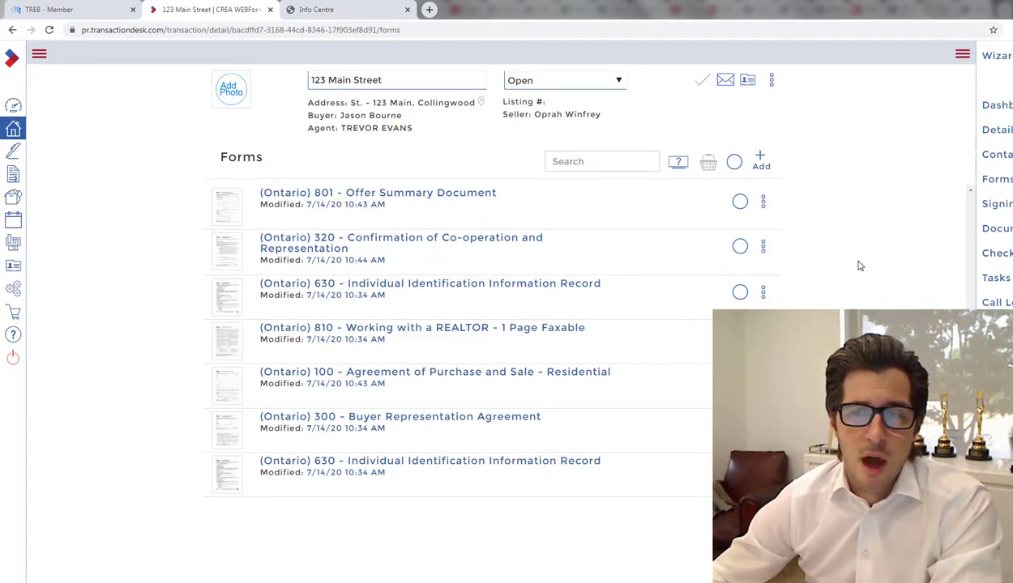
Step: Select forms 801, 320 and 100 and review them in the Transaction Forms basket
{"action": "left_click", "coordinate": [740, 201]}
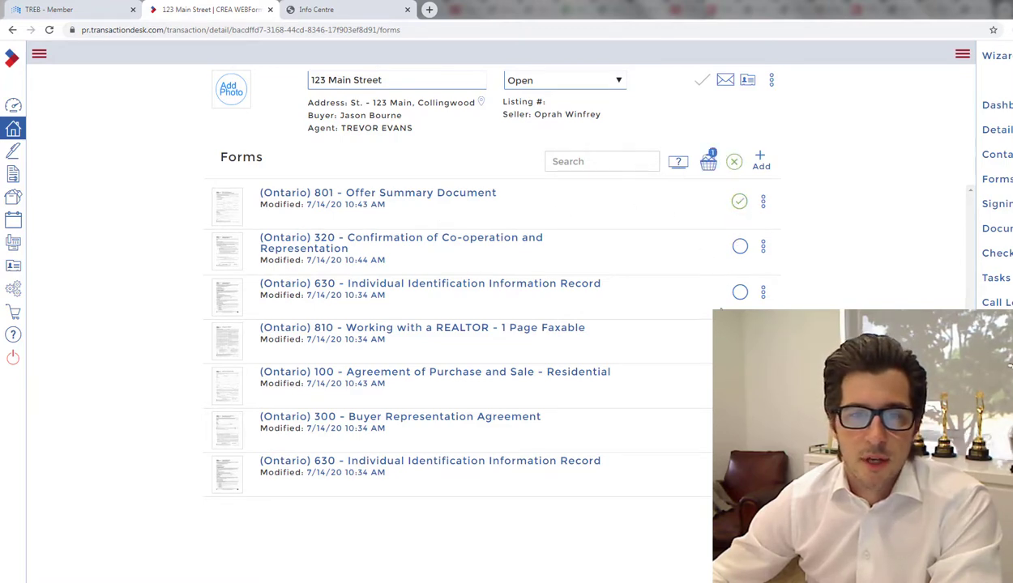
{"action": "left_click", "coordinate": [739, 247]}
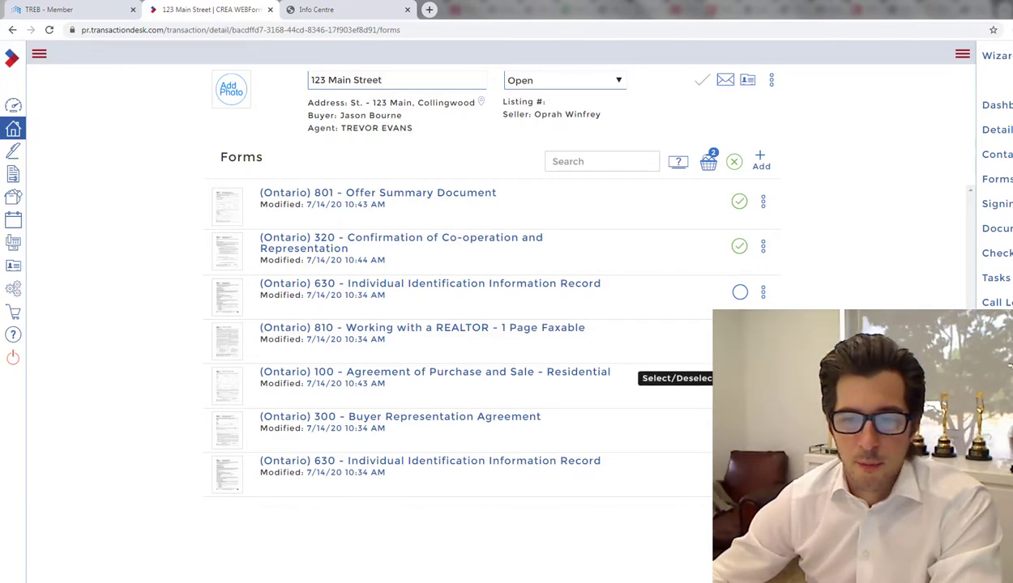
{"action": "left_click", "coordinate": [740, 378]}
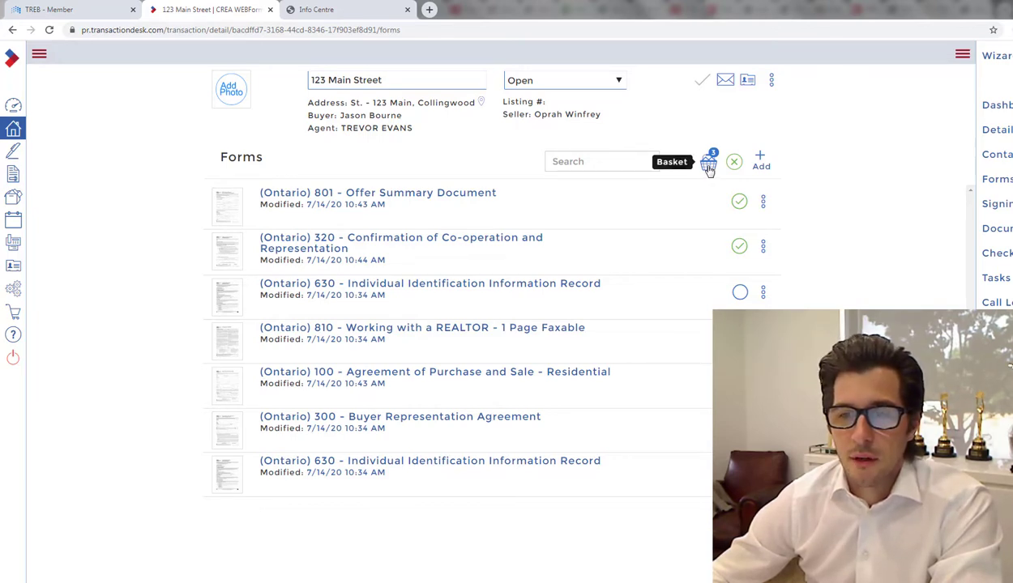
{"action": "left_click", "coordinate": [709, 166]}
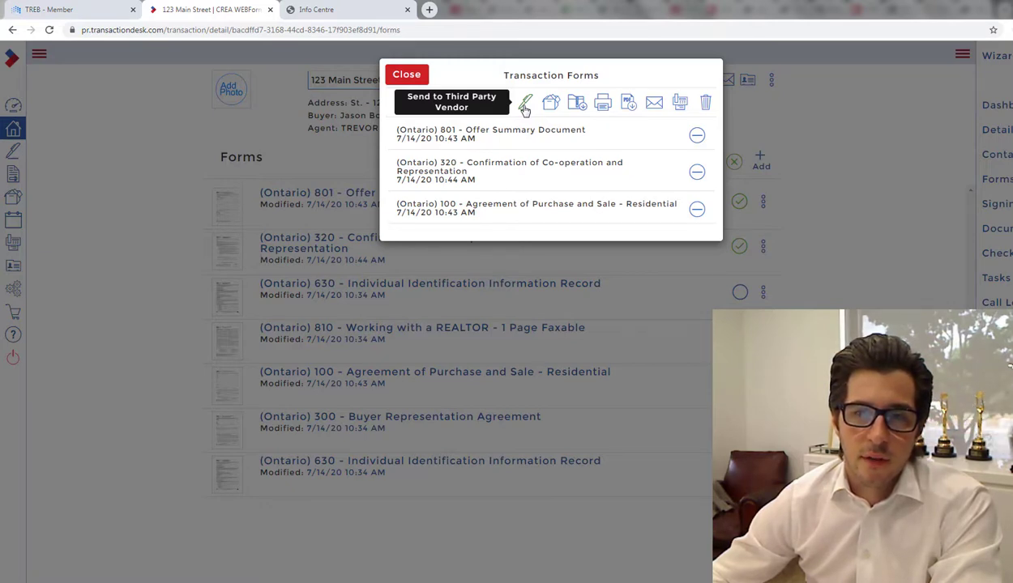
Step: Send the three basketed forms to Authentisign as a third-party signing vendor
{"action": "left_click", "coordinate": [525, 107]}
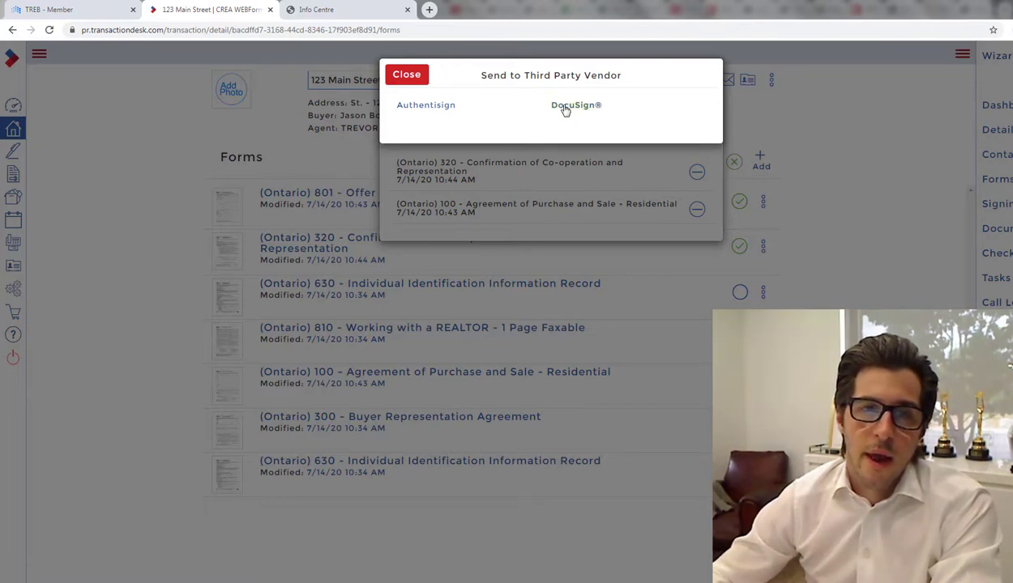
{"action": "left_click", "coordinate": [428, 105]}
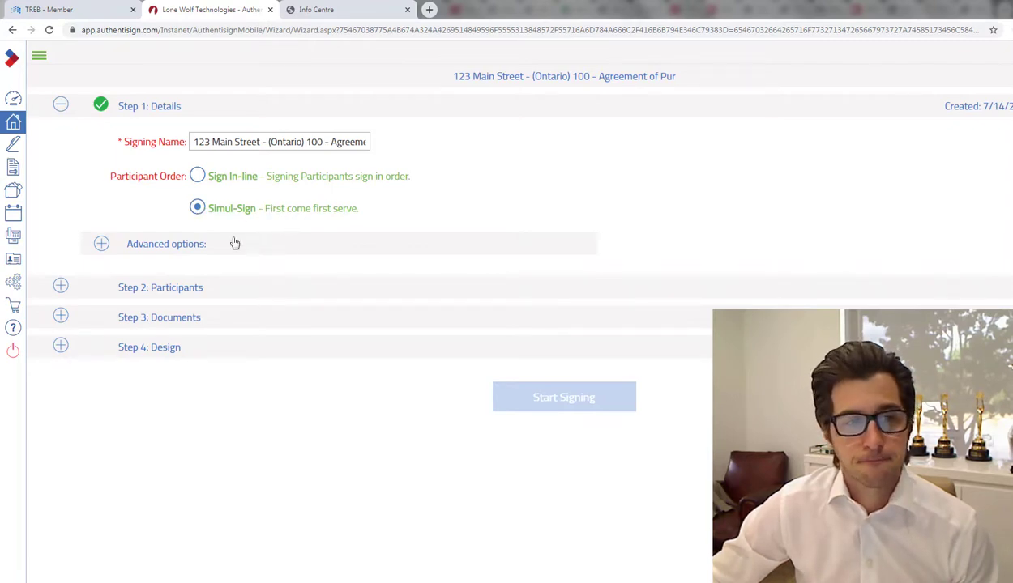
{"action": "left_click", "coordinate": [102, 244]}
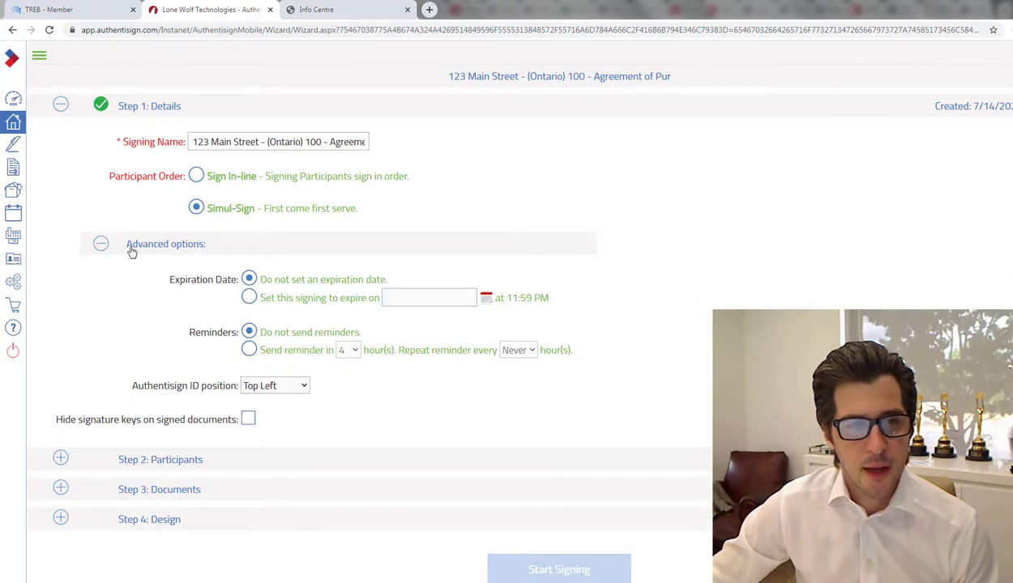
{"action": "left_click", "coordinate": [100, 244]}
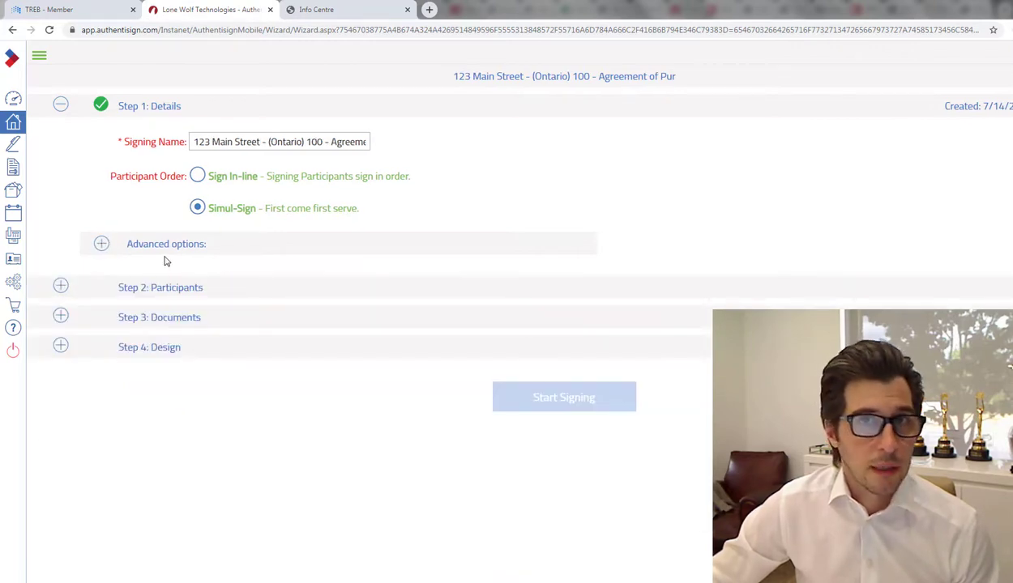
{"action": "left_click", "coordinate": [101, 244]}
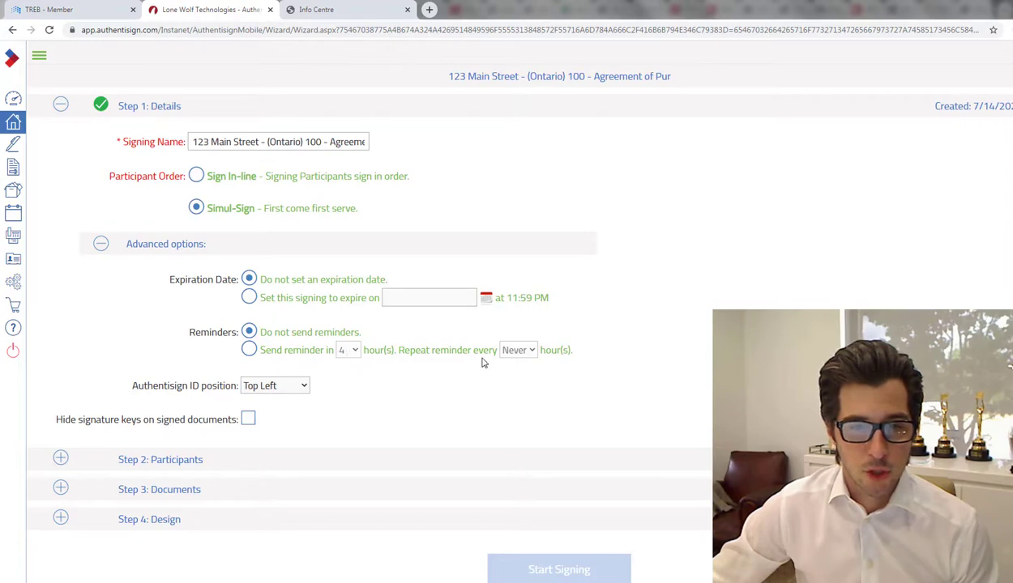
{"action": "left_click", "coordinate": [306, 351]}
{"action": "left_click", "coordinate": [341, 350]}
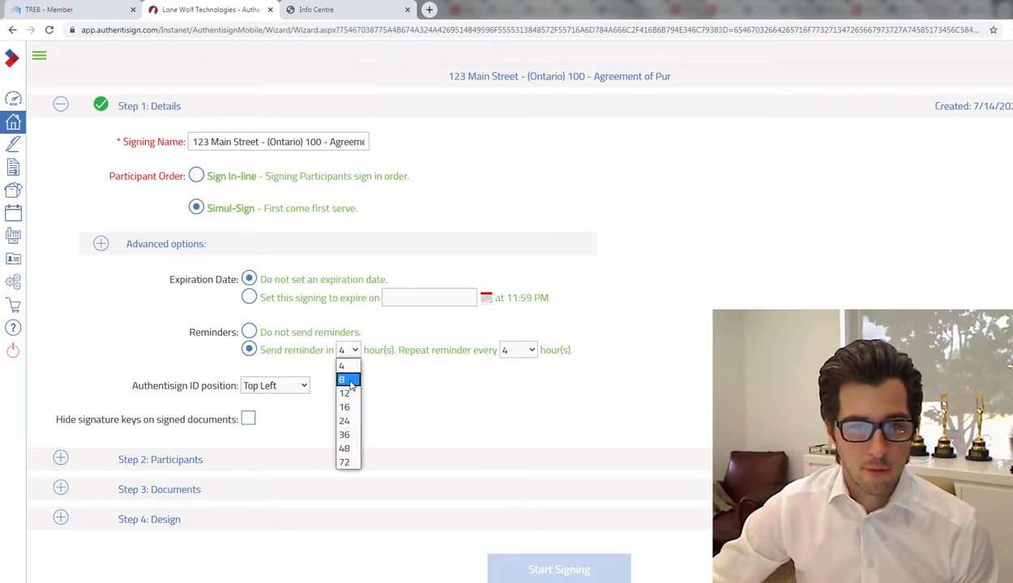
{"action": "left_click", "coordinate": [394, 337]}
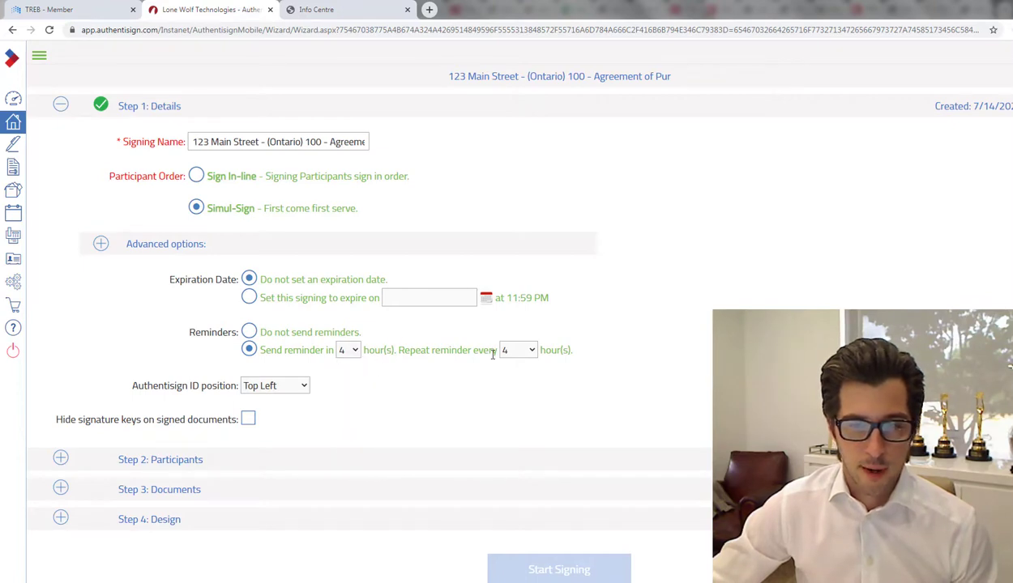
{"action": "left_click", "coordinate": [354, 351]}
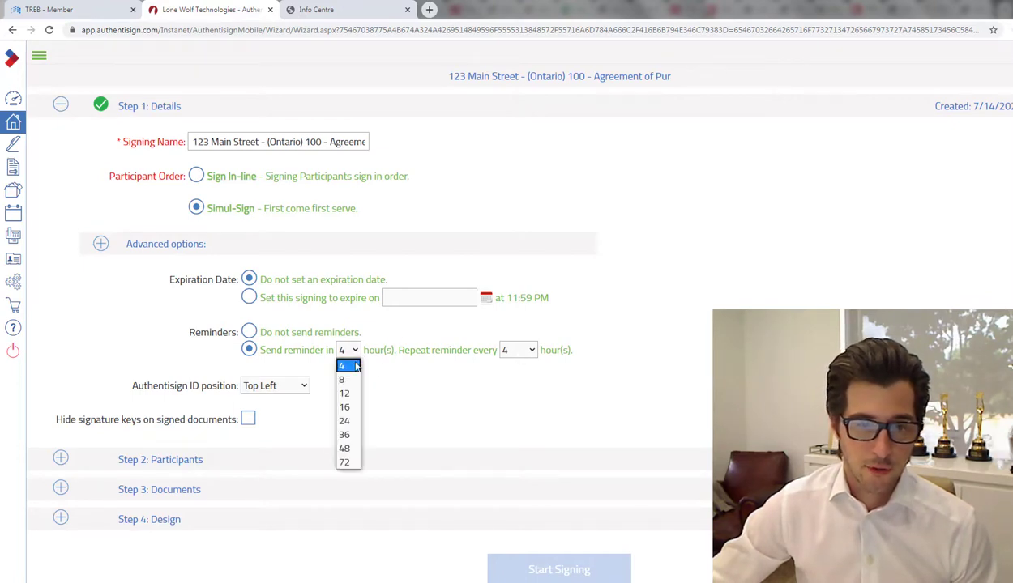
{"action": "left_click", "coordinate": [391, 336]}
{"action": "left_click", "coordinate": [250, 333]}
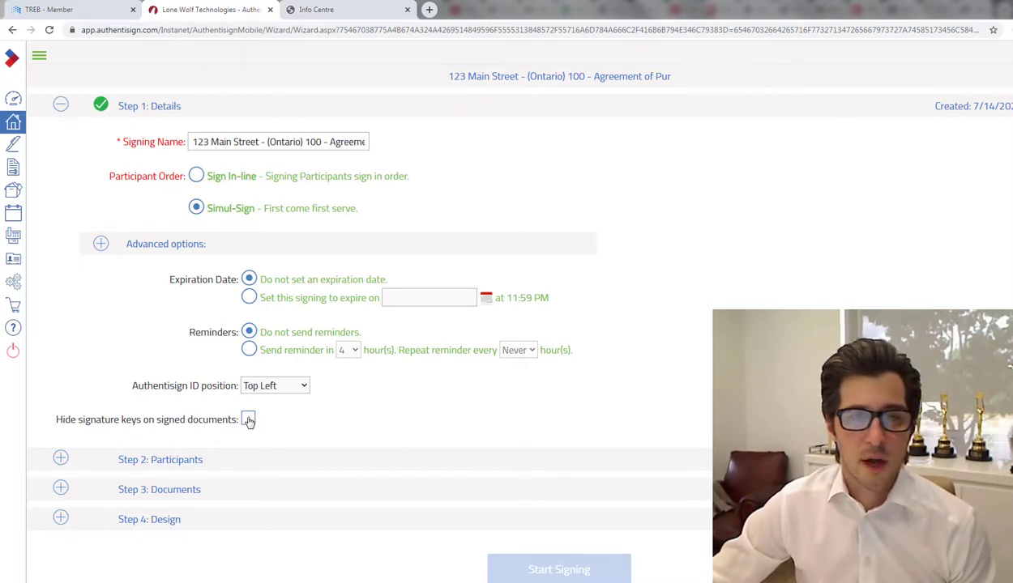
{"action": "left_click", "coordinate": [101, 245]}
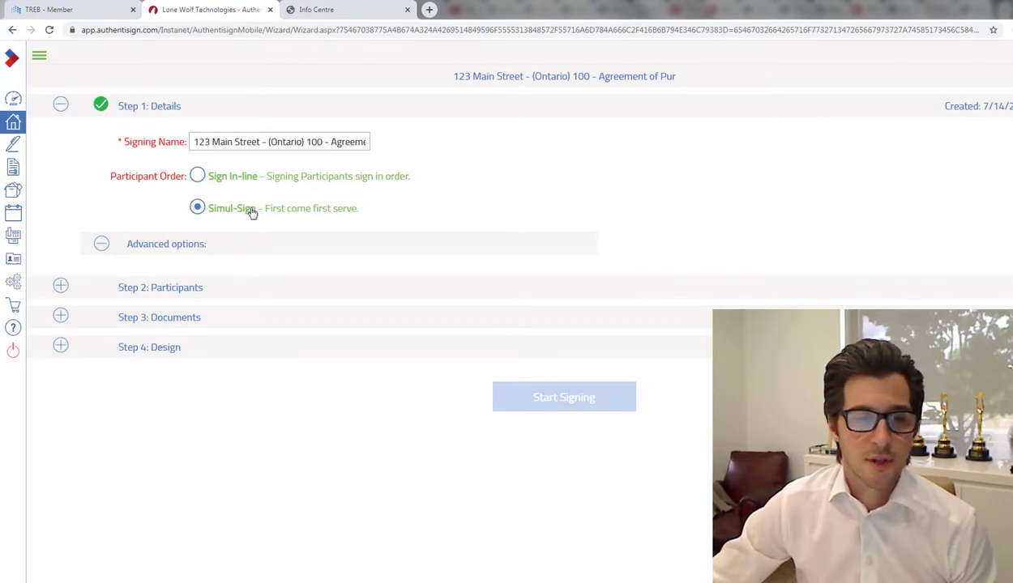
Step: Add the co-operating agent and the buyer as Remote Signer participants
{"action": "left_click", "coordinate": [61, 287]}
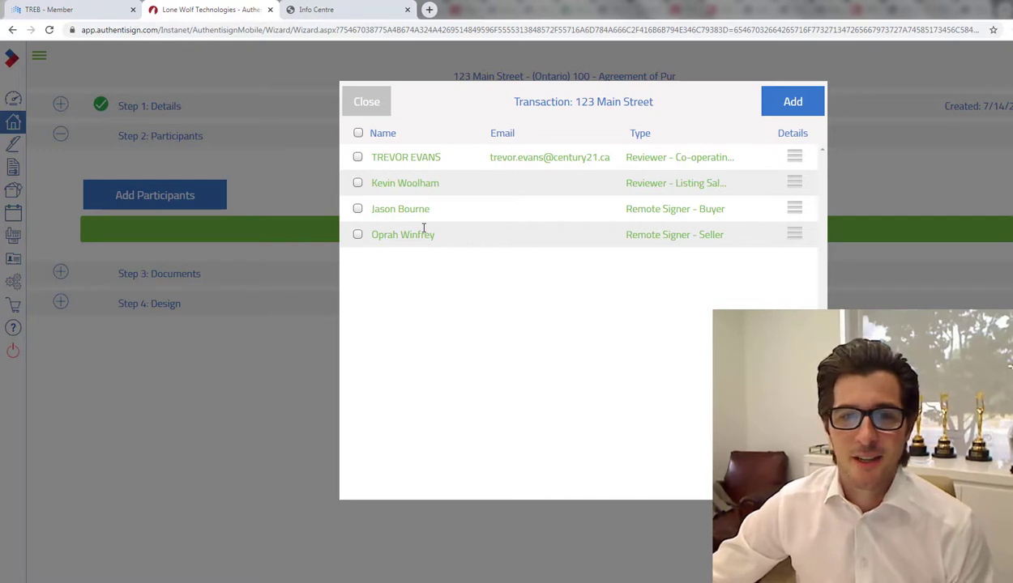
{"action": "left_click", "coordinate": [359, 158]}
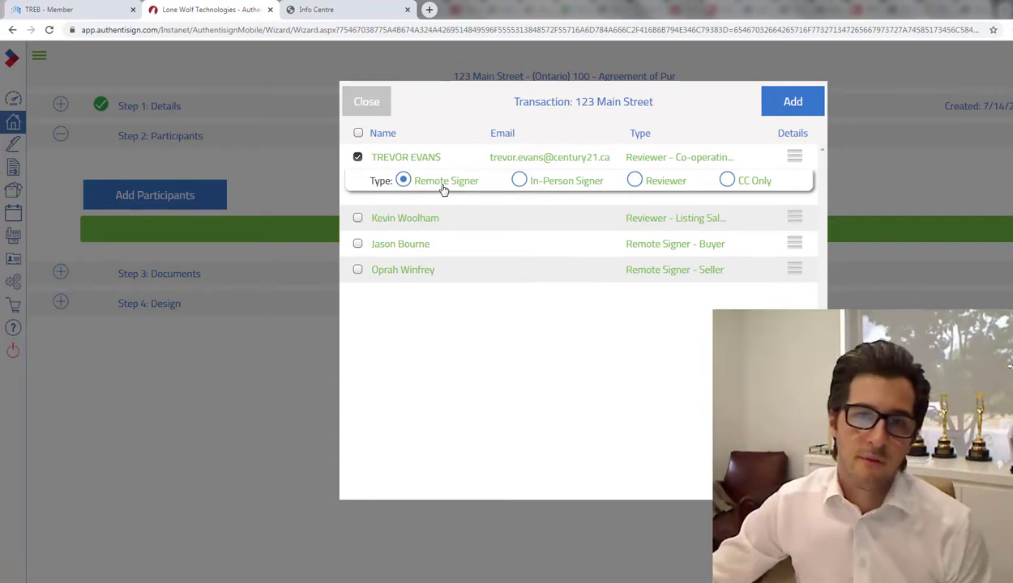
{"action": "left_click", "coordinate": [358, 245]}
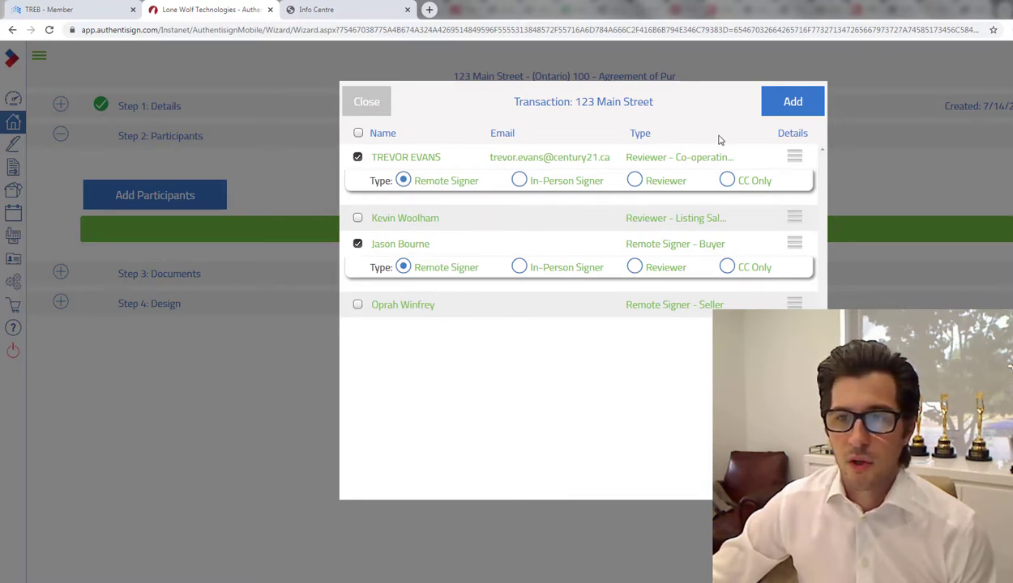
{"action": "left_click", "coordinate": [785, 102]}
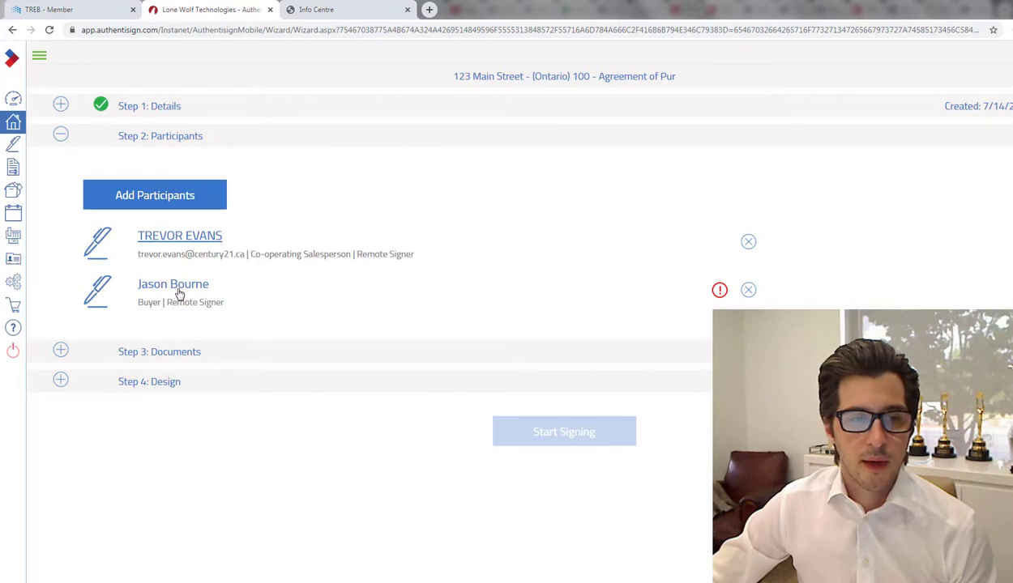
Step: Open the buyer's participant details and enter the corrected e-mail address
{"action": "left_click", "coordinate": [178, 290]}
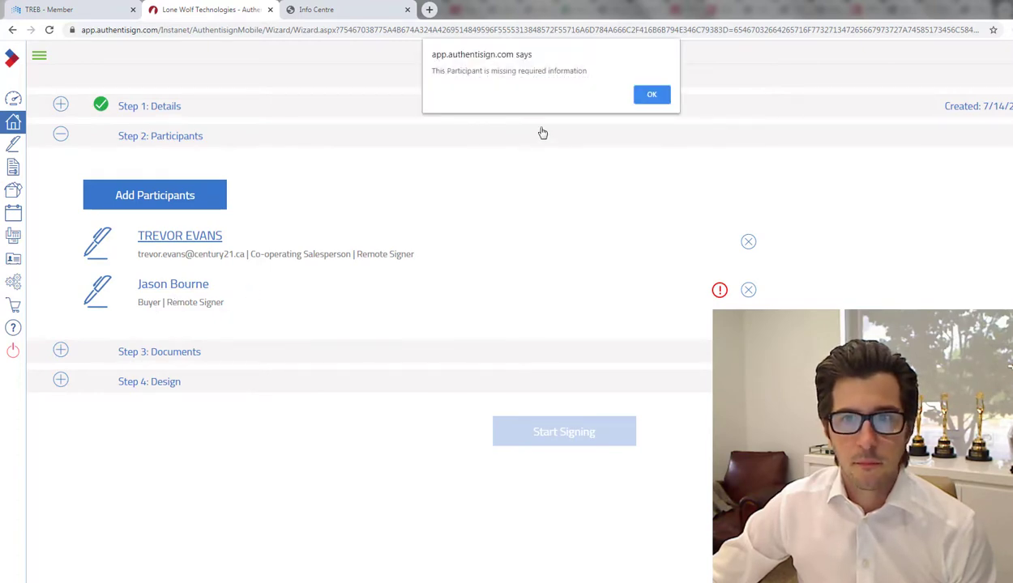
{"action": "left_click", "coordinate": [650, 94]}
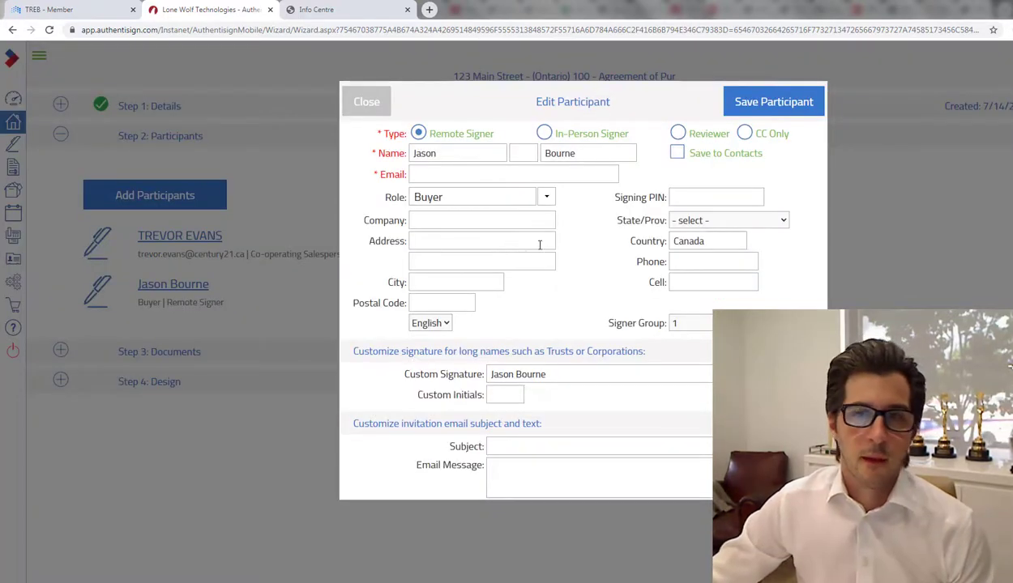
{"action": "left_click", "coordinate": [375, 106]}
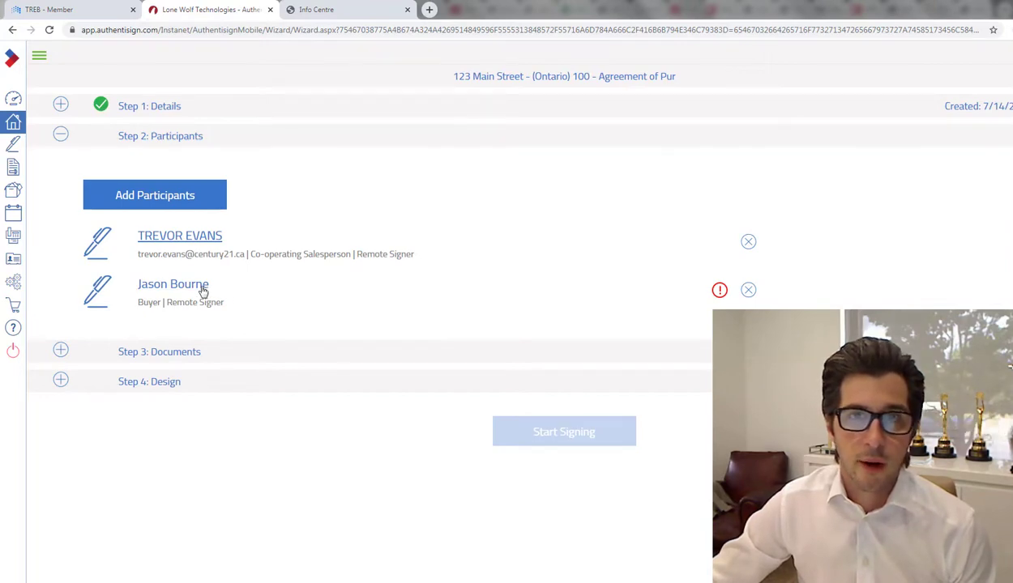
{"action": "left_click", "coordinate": [203, 291]}
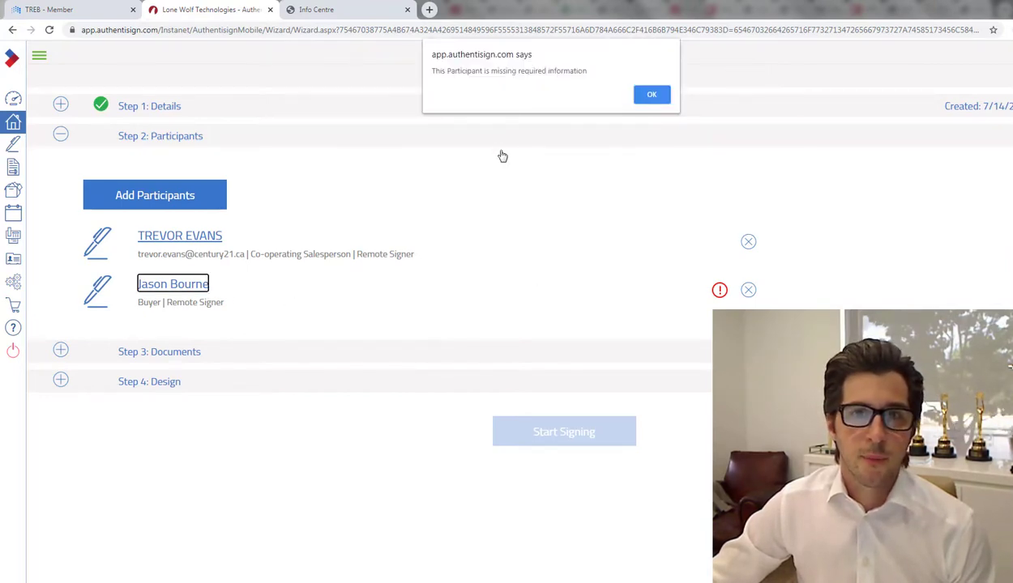
{"action": "left_click", "coordinate": [648, 95]}
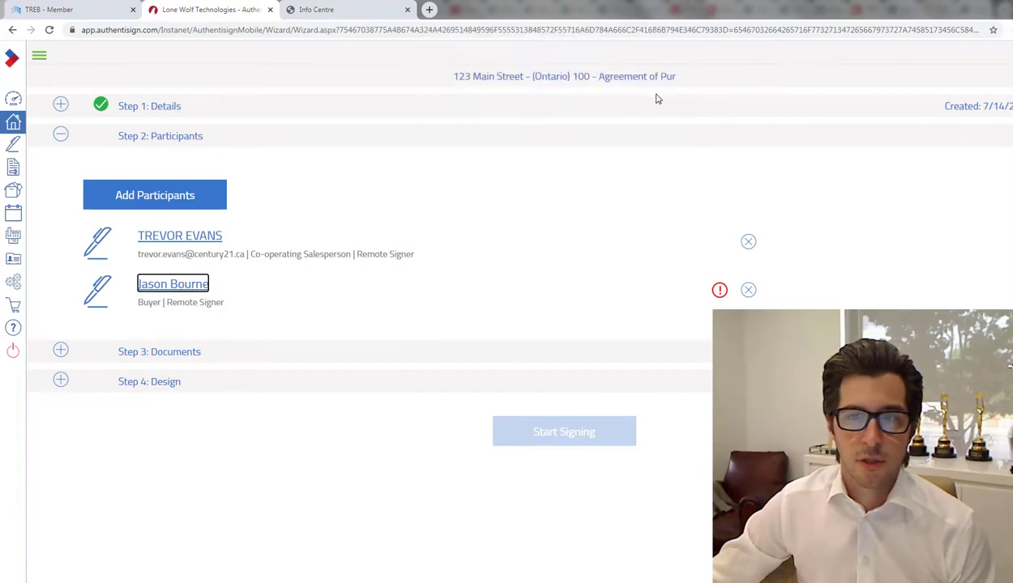
{"action": "left_click", "coordinate": [508, 178]}
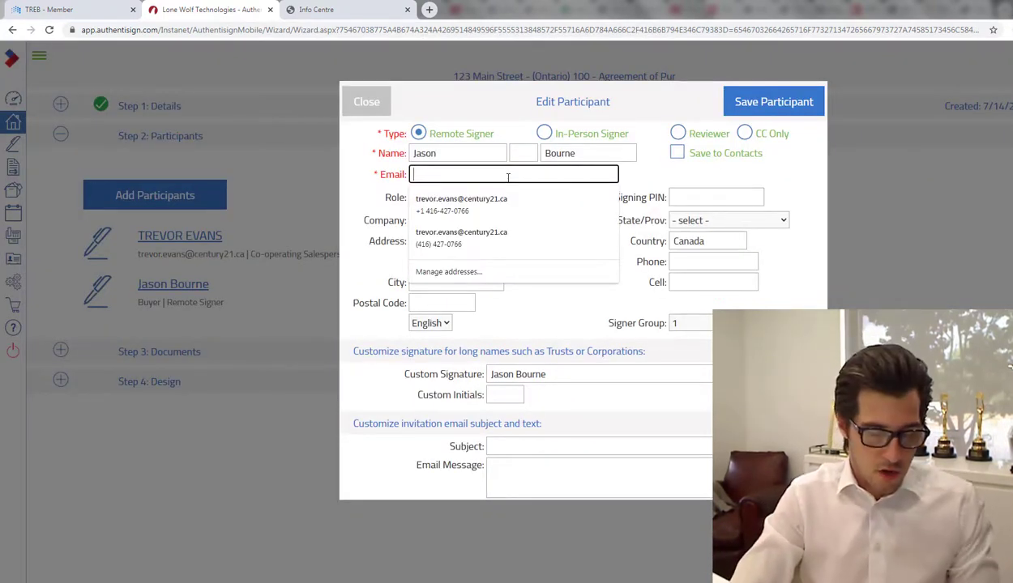
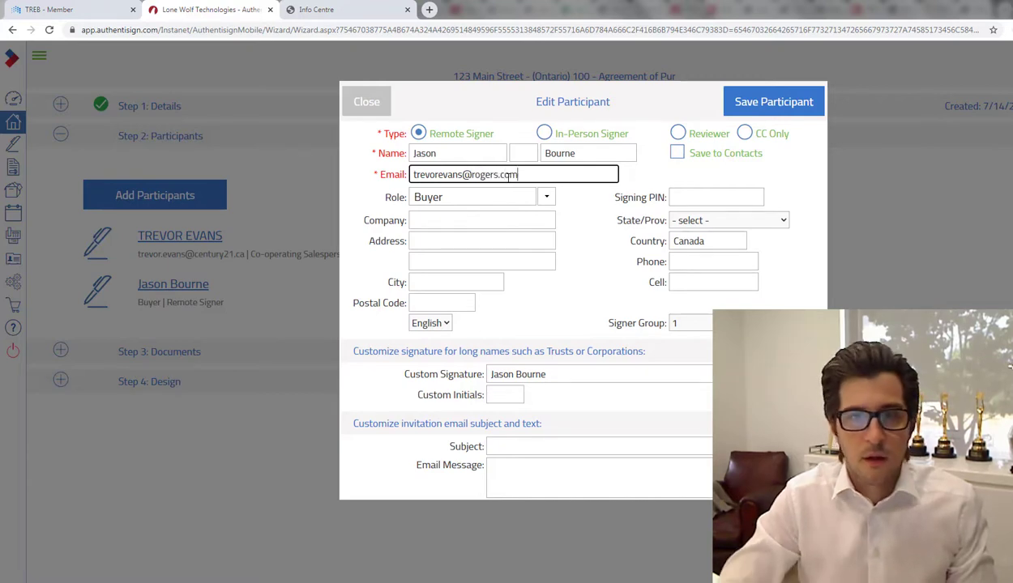
{"action": "key", "text": "Tab"}
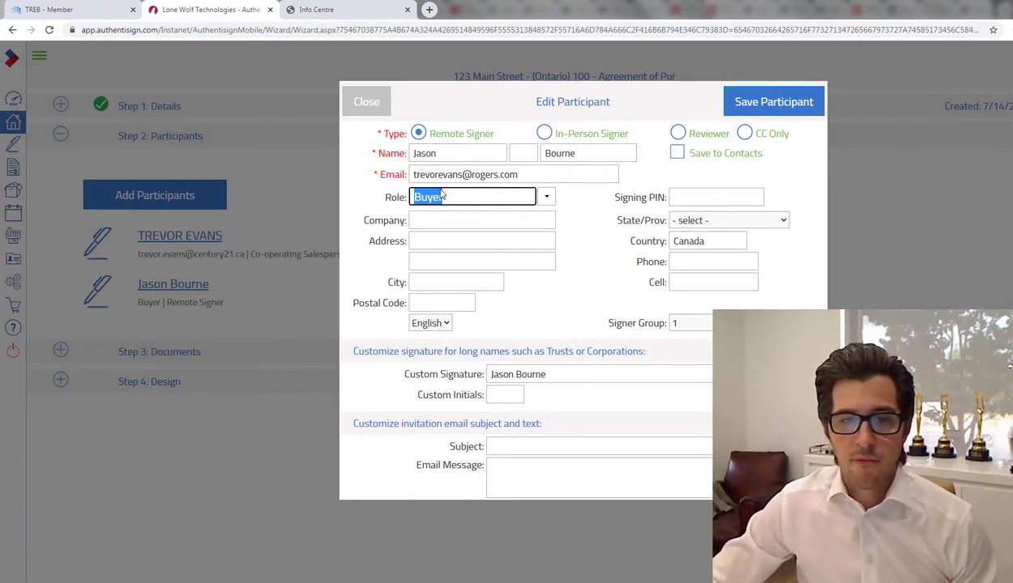
Step: Keep the role as Buyer, clear the custom signature text, and save the participant
{"action": "left_click", "coordinate": [547, 198]}
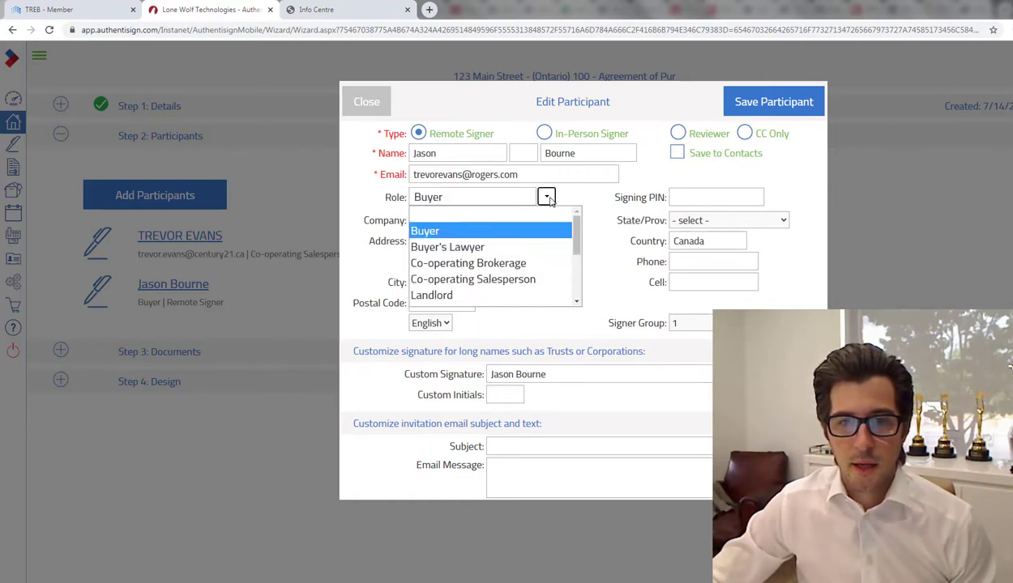
{"action": "left_click", "coordinate": [511, 229]}
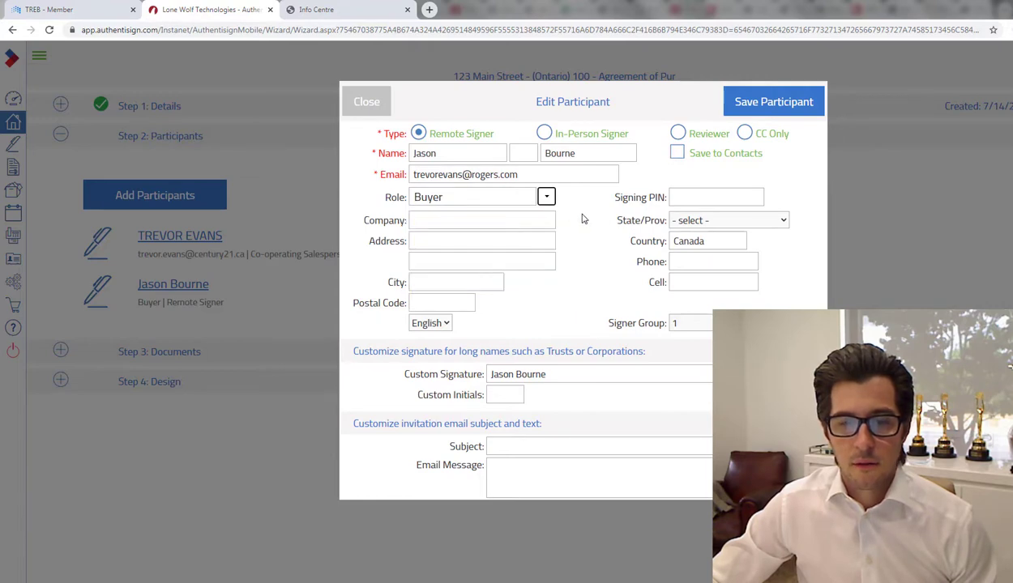
{"action": "left_click", "coordinate": [561, 373]}
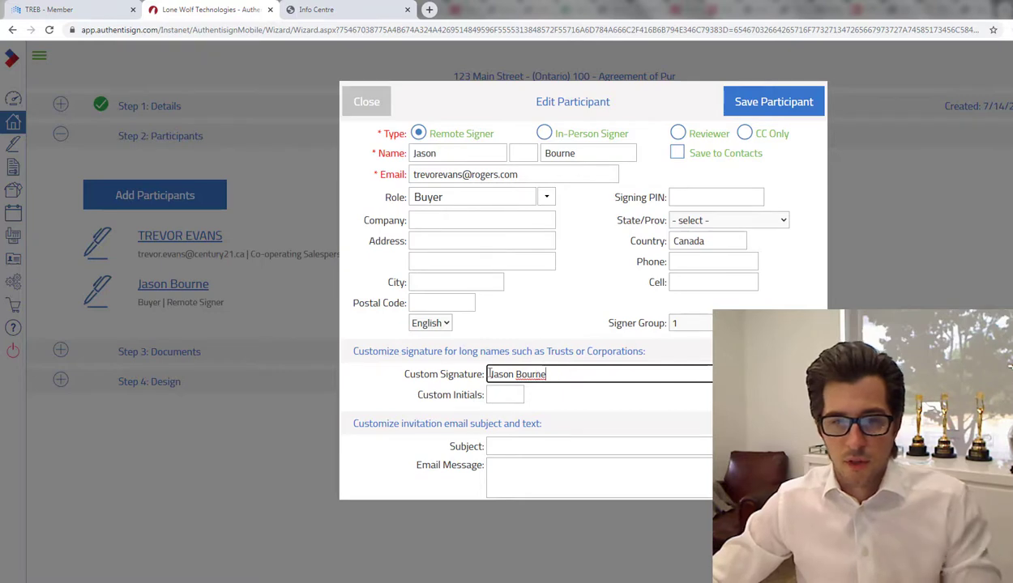
{"action": "left_click_drag", "start_coordinate": [566, 373], "coordinate": [487, 374]}
{"action": "key", "text": "BackSpace"}
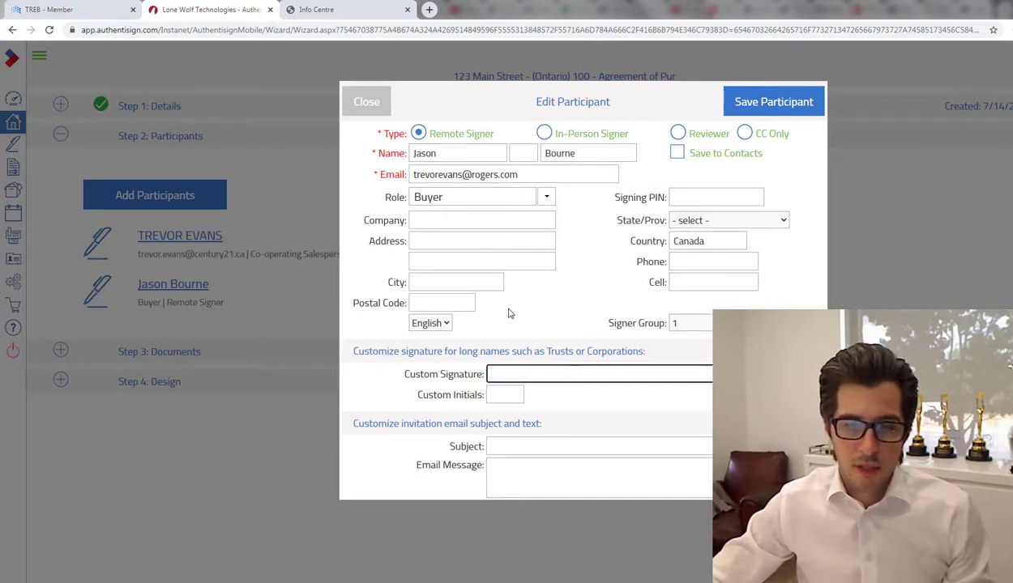
{"action": "left_click", "coordinate": [607, 280]}
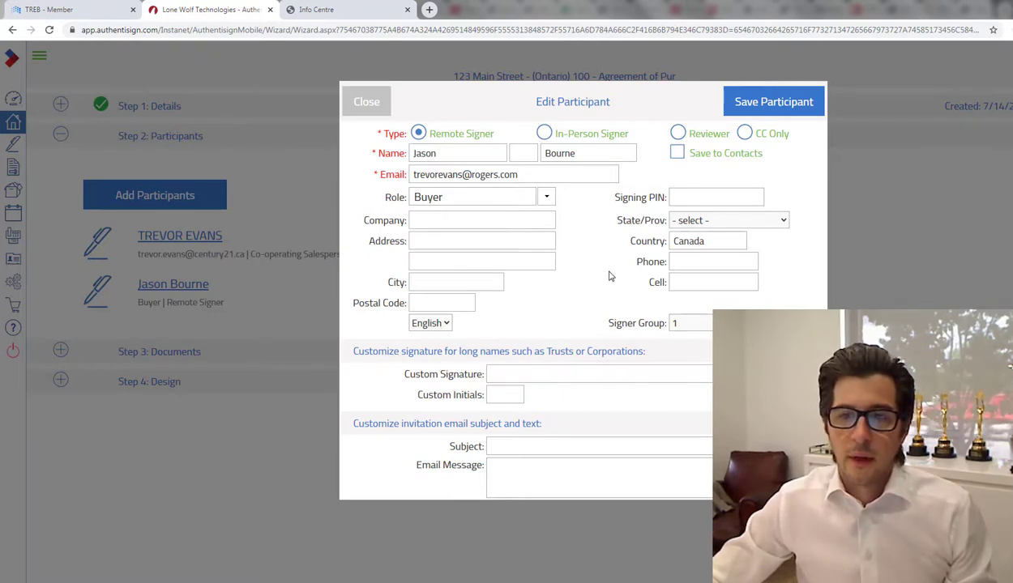
{"action": "left_click", "coordinate": [762, 107]}
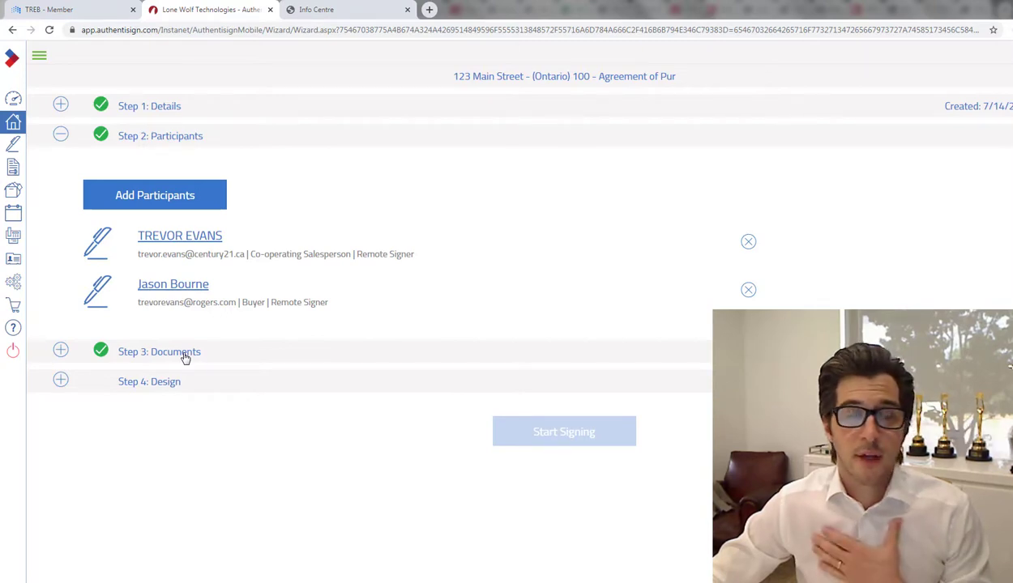
Step: Expand Step 3: Documents and bring up the Add Documents source options
{"action": "left_click", "coordinate": [184, 354]}
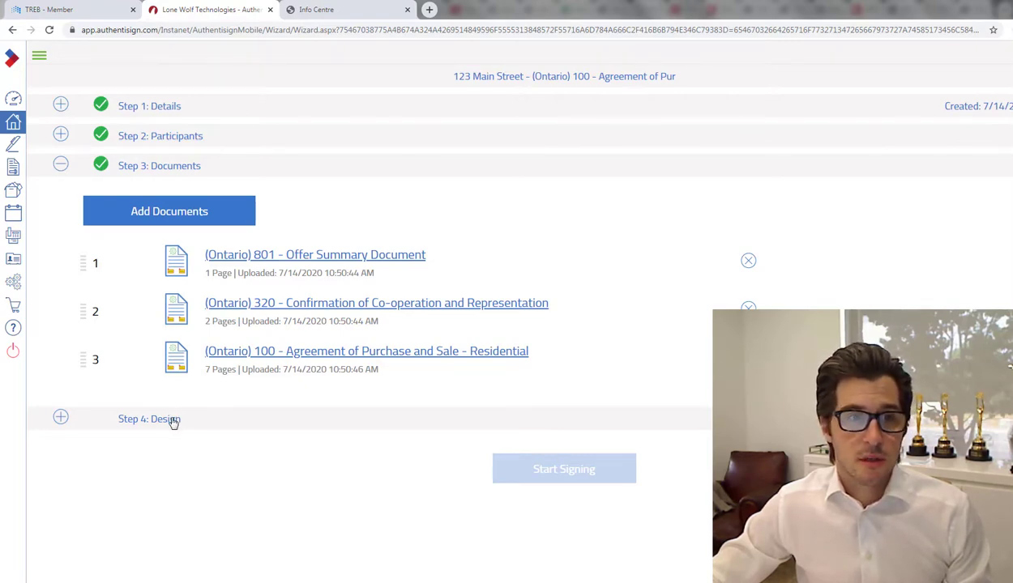
{"action": "left_click", "coordinate": [210, 215]}
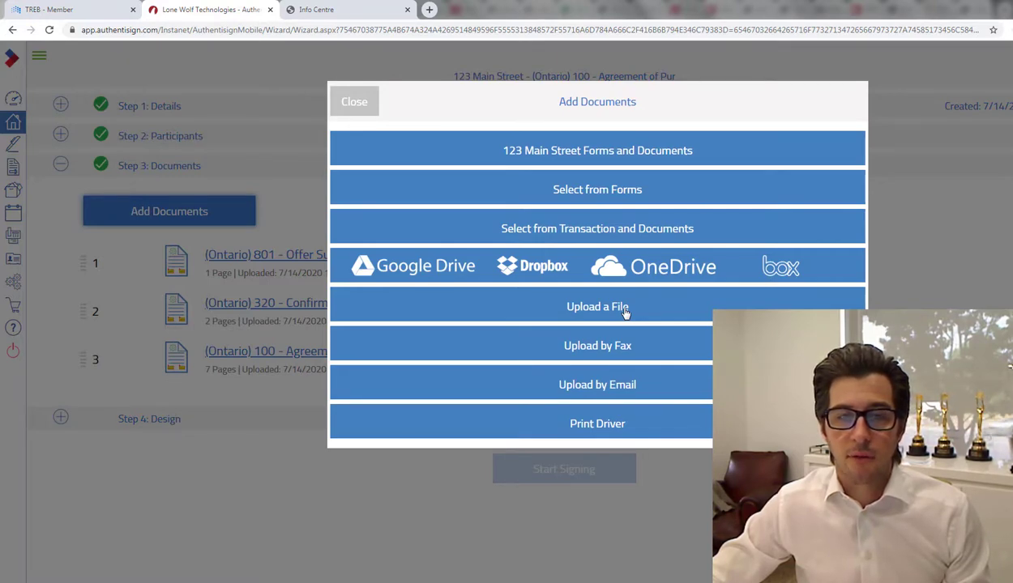
Step: Close the Add Documents dialog without adding any documents
{"action": "left_click", "coordinate": [369, 108]}
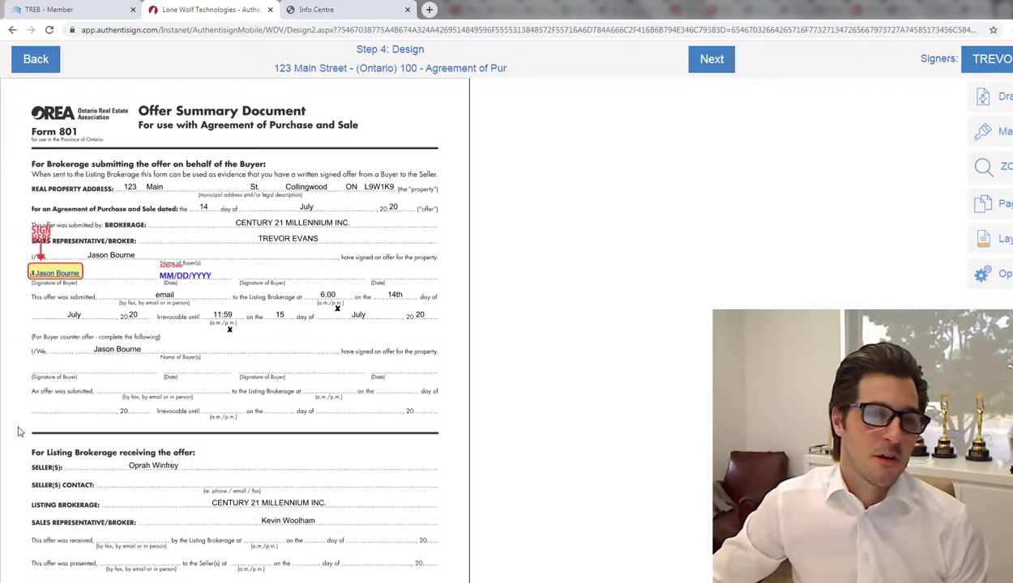
Step: Delete the buyer's prefilled Sign Here and date field group from Form 801
{"action": "left_click", "coordinate": [69, 270]}
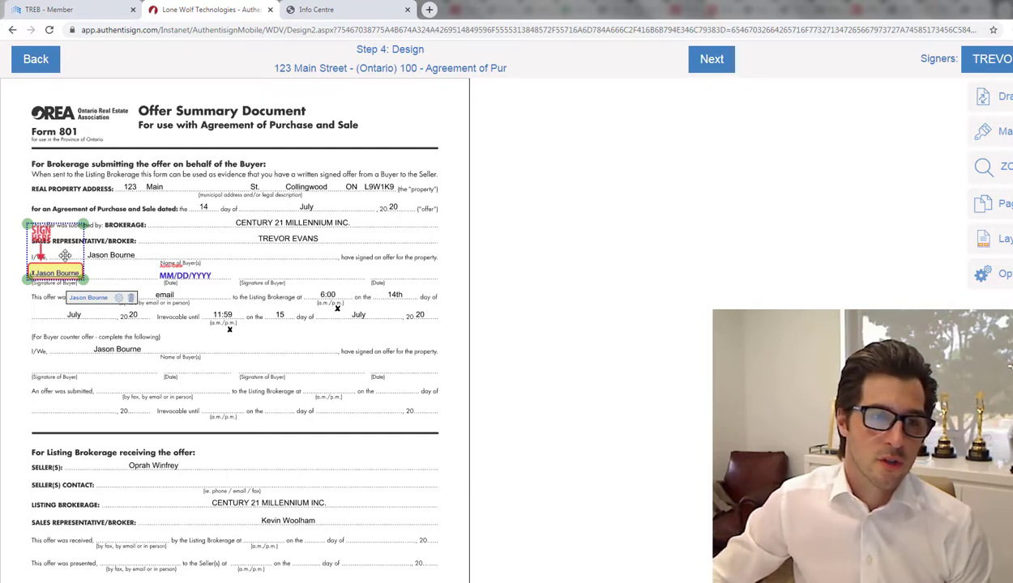
{"action": "key", "text": "Delete"}
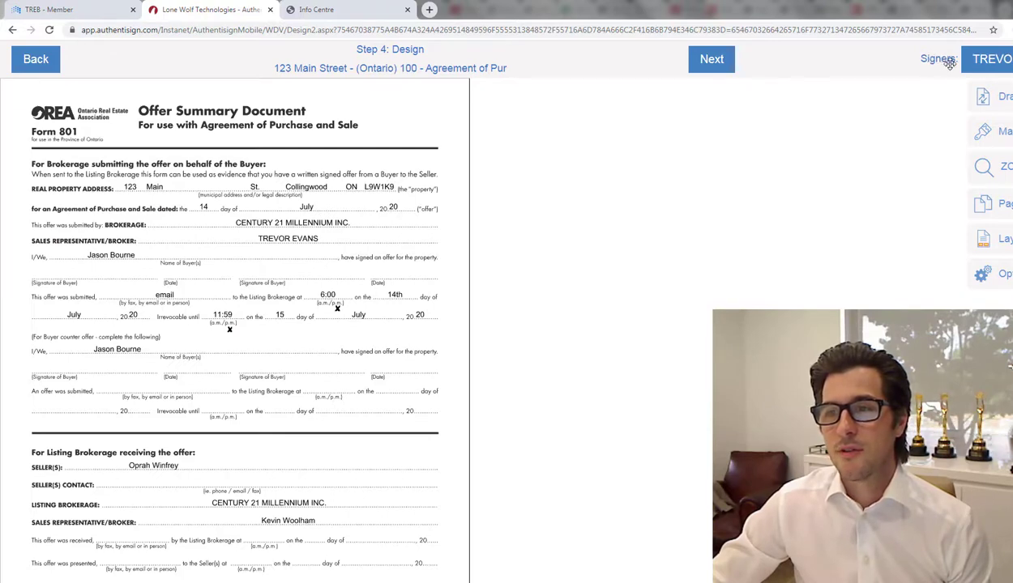
Step: Choose the buyer in the Signers list and show the Drag/Drop field palette
{"action": "left_click", "coordinate": [997, 68]}
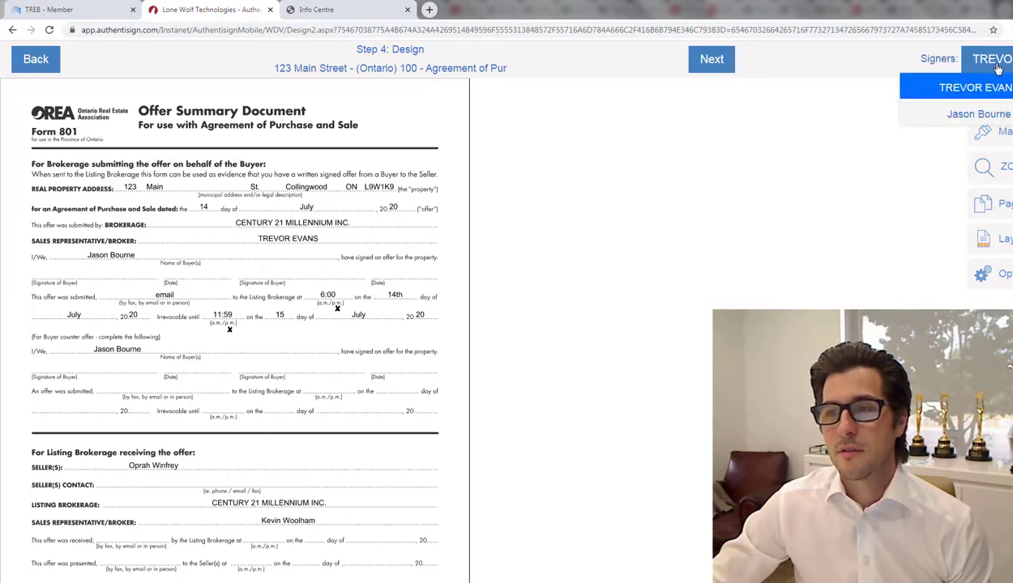
{"action": "left_click", "coordinate": [980, 114]}
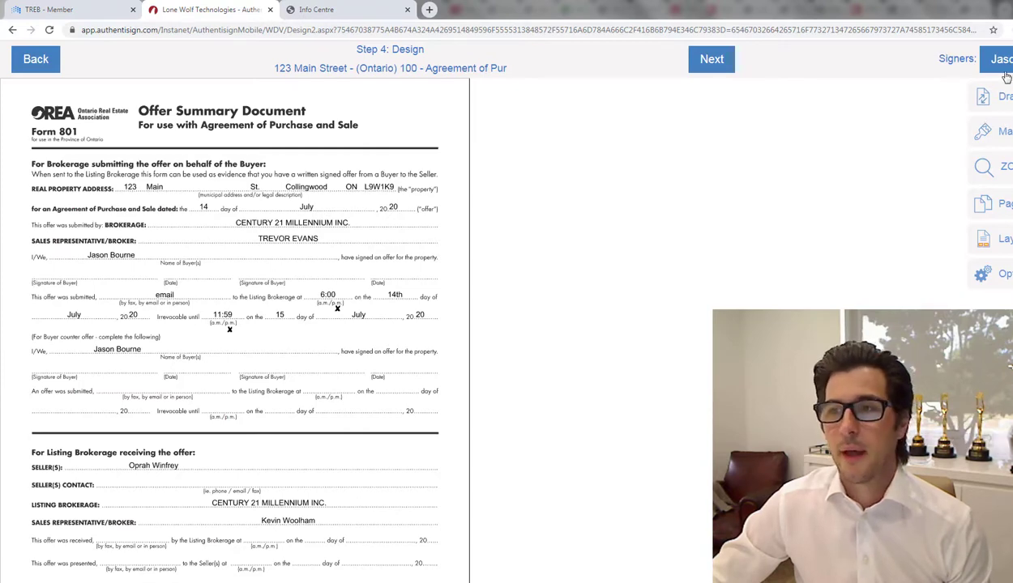
{"action": "left_click", "coordinate": [994, 98]}
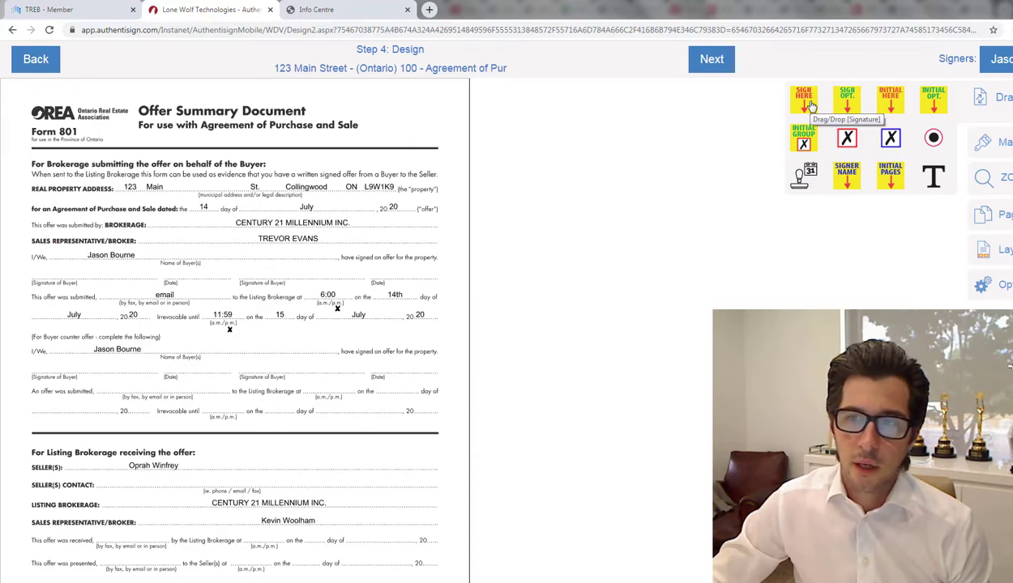
Step: Place a buyer Sign Here field on the Signature of Buyer line
{"action": "mouse_move", "coordinate": [811, 105]}
{"action": "left_mouse_down"}
{"action": "mouse_move", "coordinate": [448, 174]}
{"action": "mouse_move", "coordinate": [458, 194]}
{"action": "mouse_move", "coordinate": [150, 191]}
{"action": "mouse_move", "coordinate": [49, 215]}
{"action": "mouse_move", "coordinate": [44, 231]}
{"action": "left_mouse_up"}
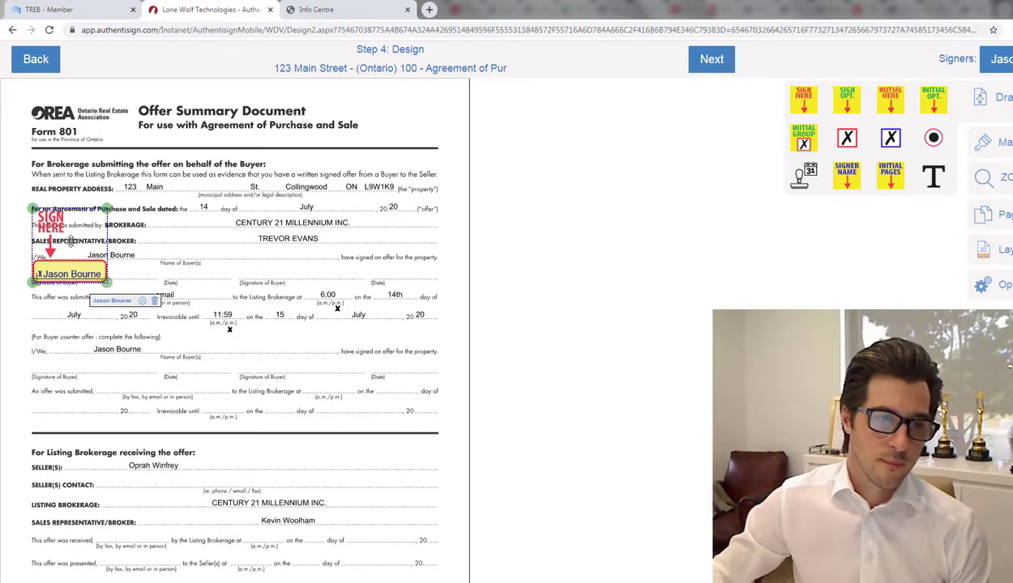
{"action": "key", "text": "Delete"}
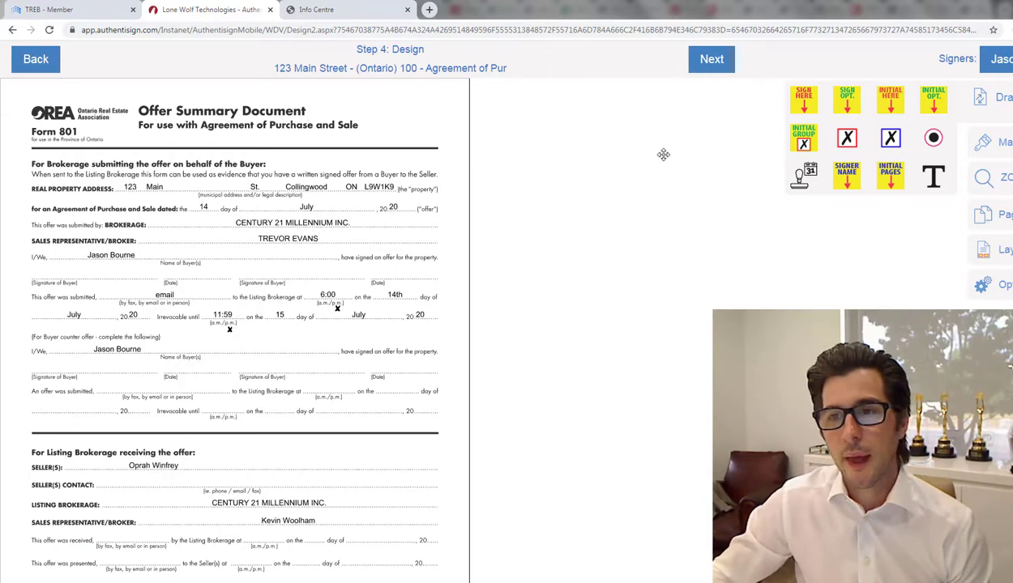
{"action": "left_click", "coordinate": [802, 102]}
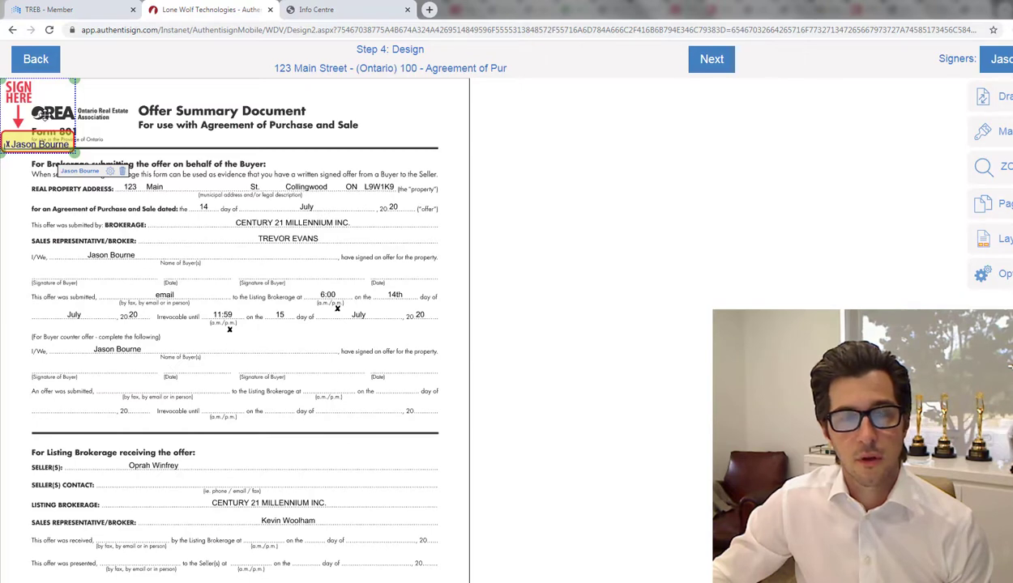
{"action": "left_click_drag", "start_coordinate": [48, 102], "coordinate": [82, 231]}
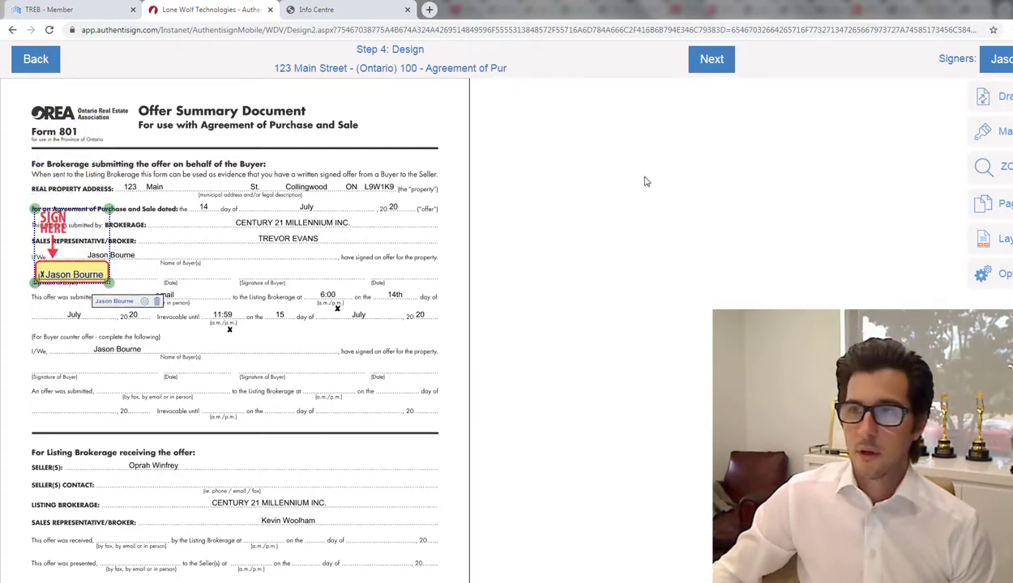
Step: Remove the extra signature copy and add a date field beside the buyer's signature
{"action": "mouse_move", "coordinate": [962, 105]}
{"action": "left_click_drag", "start_coordinate": [798, 107], "coordinate": [776, 110]}
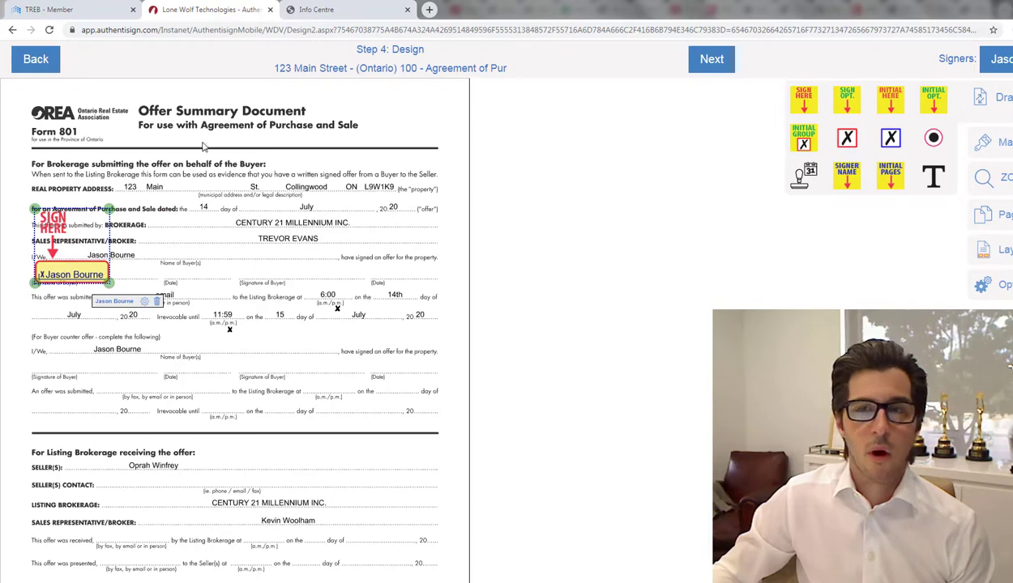
{"action": "left_click_drag", "start_coordinate": [805, 102], "coordinate": [186, 202]}
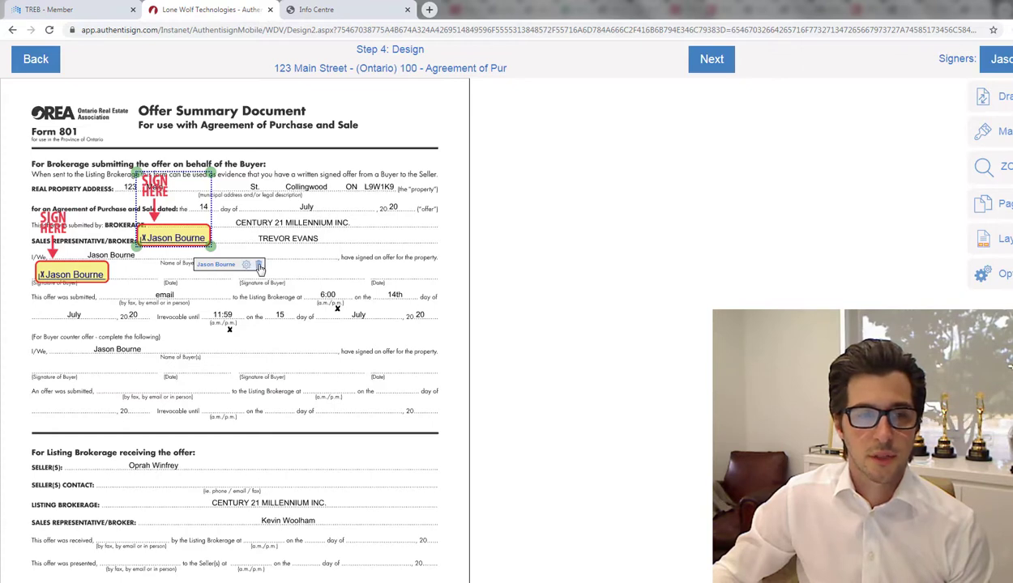
{"action": "left_click", "coordinate": [259, 266]}
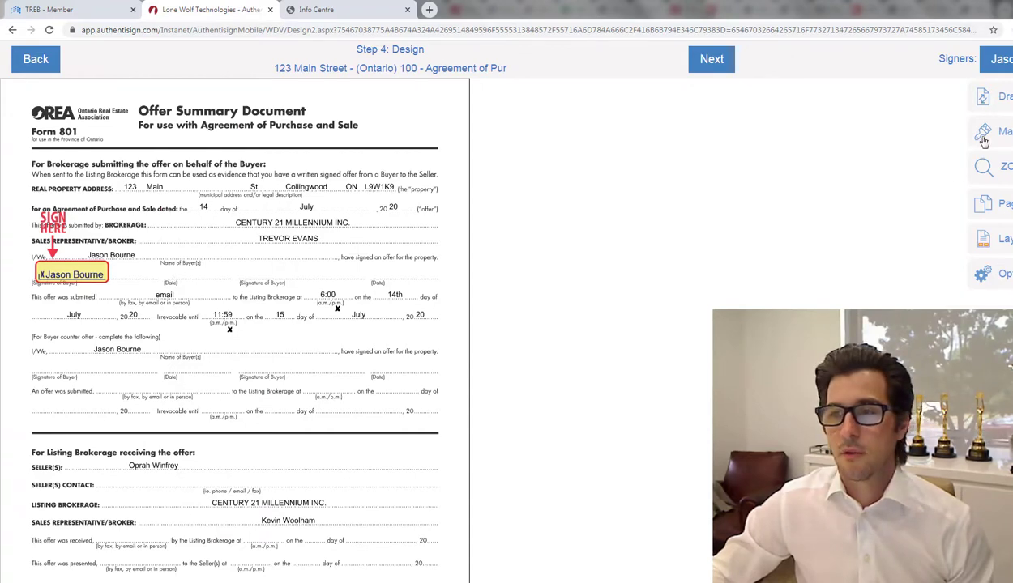
{"action": "left_click", "coordinate": [1005, 102]}
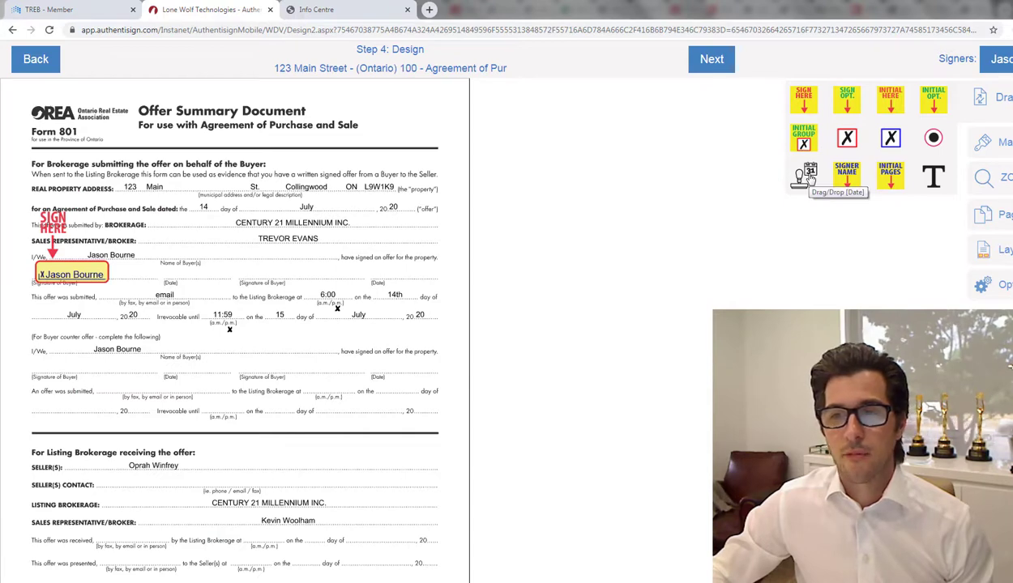
{"action": "mouse_move", "coordinate": [810, 175]}
{"action": "left_mouse_down"}
{"action": "mouse_move", "coordinate": [502, 197]}
{"action": "mouse_move", "coordinate": [406, 259]}
{"action": "mouse_move", "coordinate": [280, 284]}
{"action": "mouse_move", "coordinate": [184, 268]}
{"action": "mouse_move", "coordinate": [188, 285]}
{"action": "left_mouse_up"}
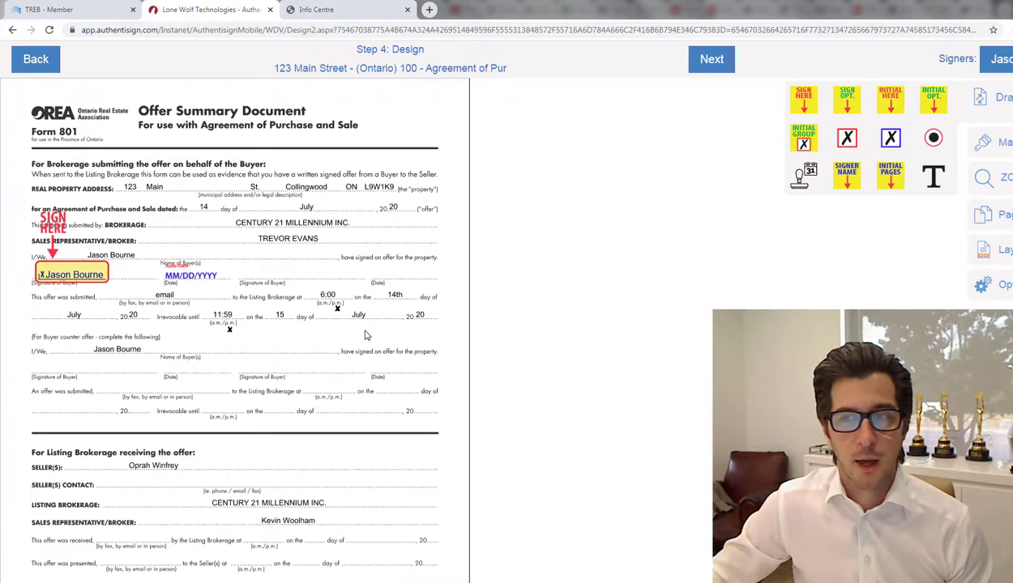
{"action": "scroll", "coordinate": [266, 312], "scroll_direction": "down", "scroll_amount": 6}
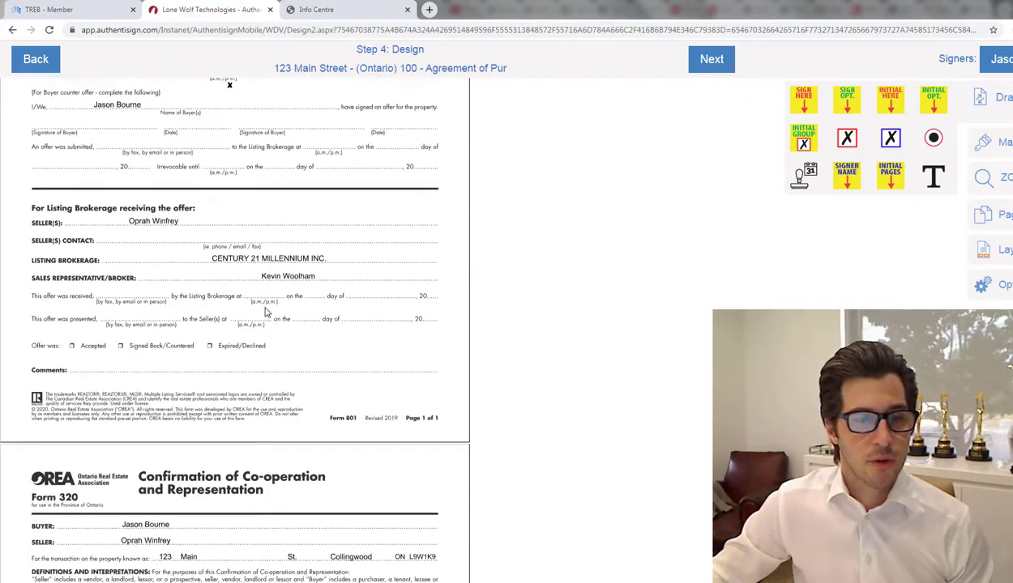
{"action": "scroll", "coordinate": [265, 312], "scroll_direction": "down", "scroll_amount": 3}
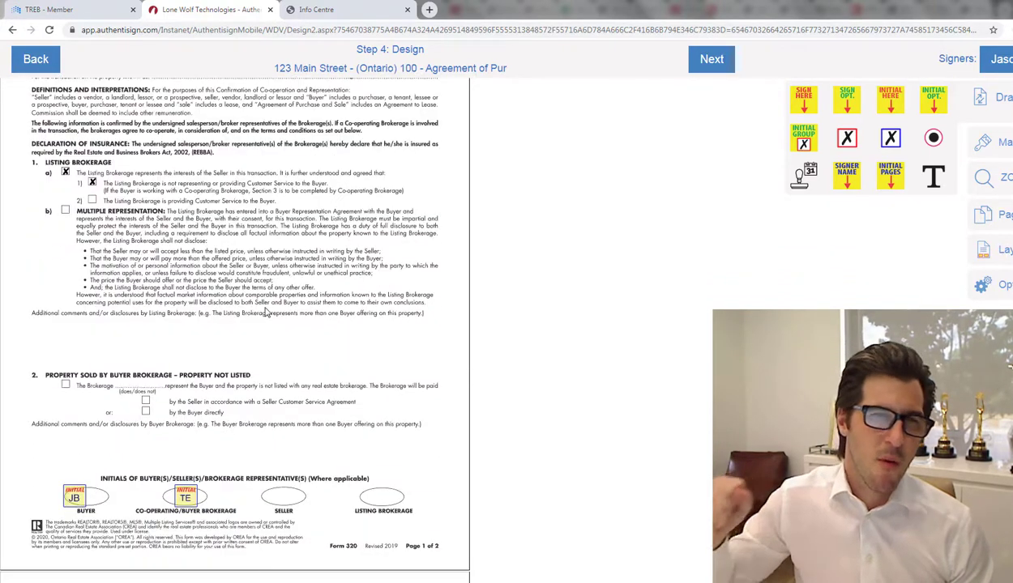
{"action": "scroll", "coordinate": [266, 311], "scroll_direction": "down", "scroll_amount": 2}
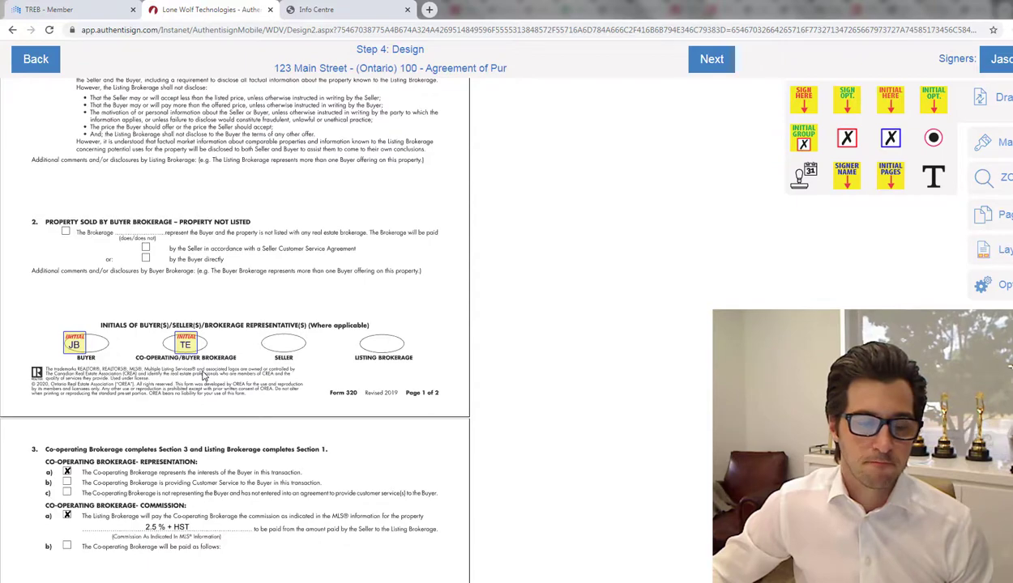
{"action": "scroll", "coordinate": [234, 387], "scroll_direction": "down", "scroll_amount": 3}
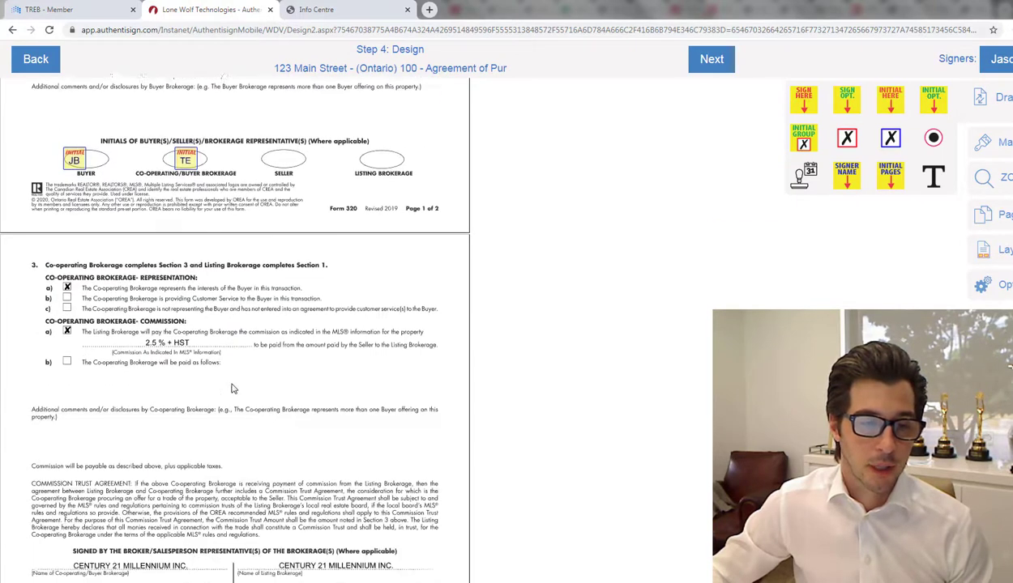
{"action": "scroll", "coordinate": [195, 275], "scroll_direction": "up", "scroll_amount": 2}
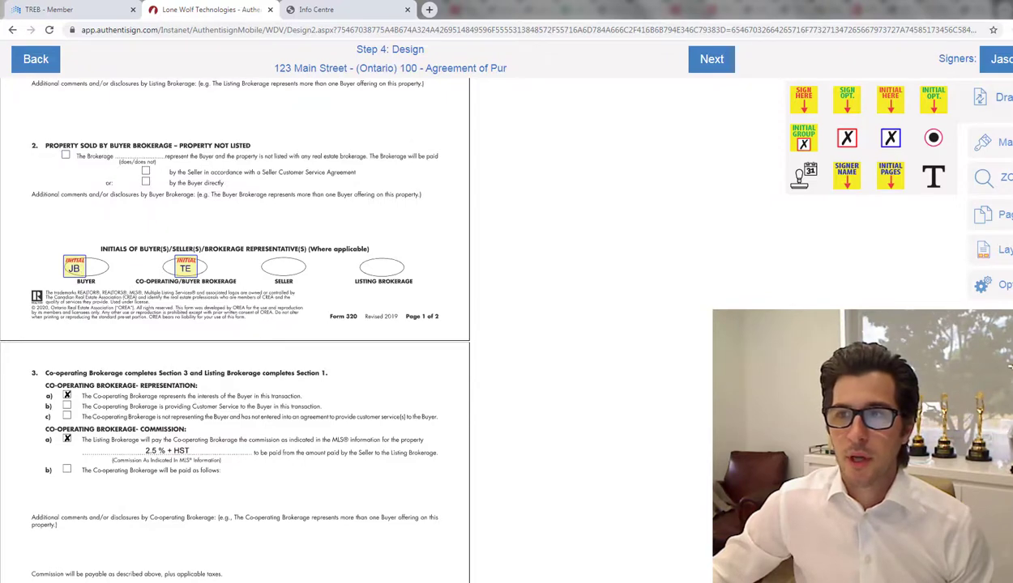
{"action": "left_click", "coordinate": [1003, 59]}
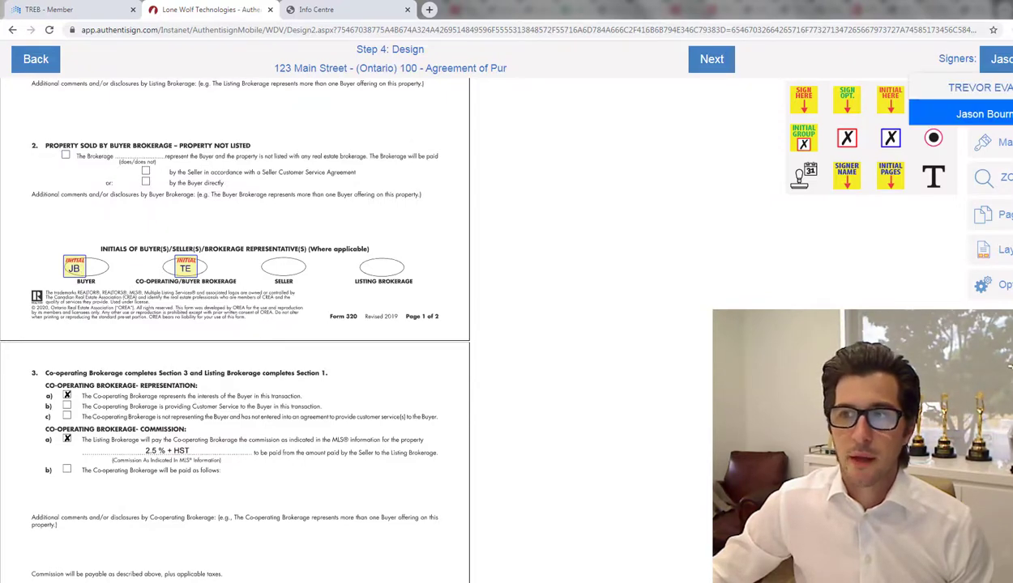
{"action": "left_click", "coordinate": [899, 50]}
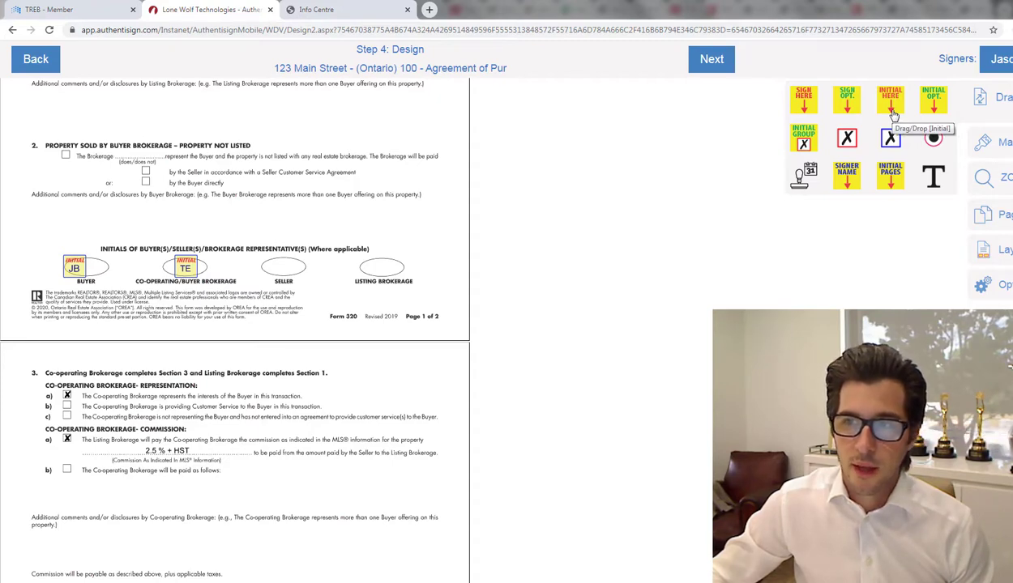
{"action": "left_click_drag", "start_coordinate": [893, 116], "coordinate": [106, 285]}
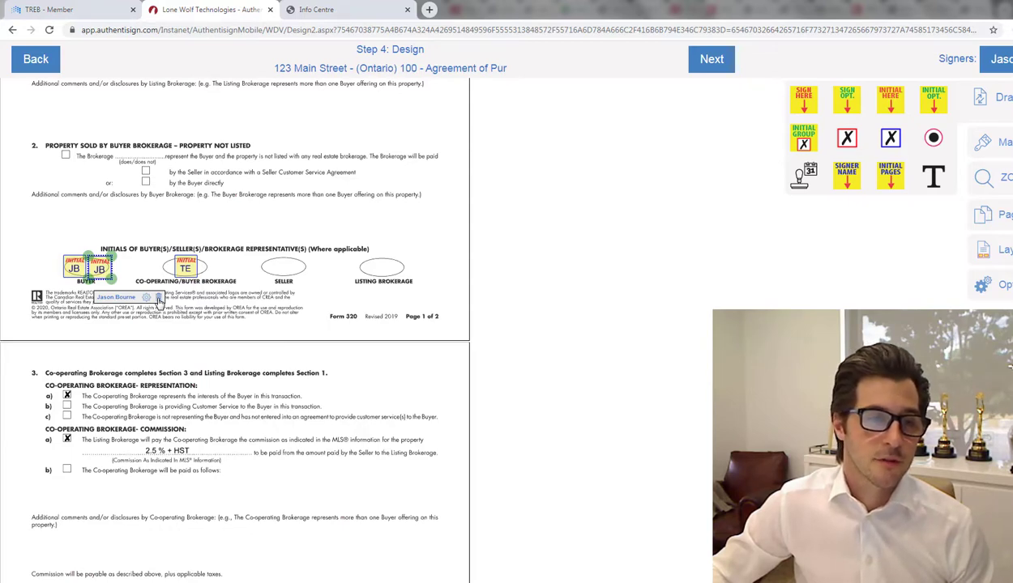
{"action": "left_click", "coordinate": [158, 297]}
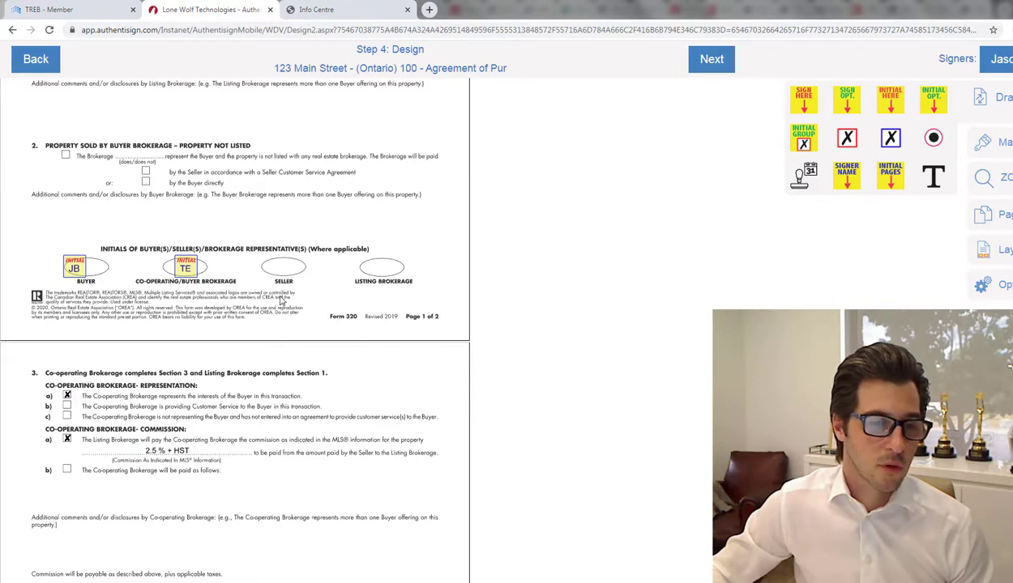
{"action": "scroll", "coordinate": [282, 301], "scroll_direction": "down", "scroll_amount": 5}
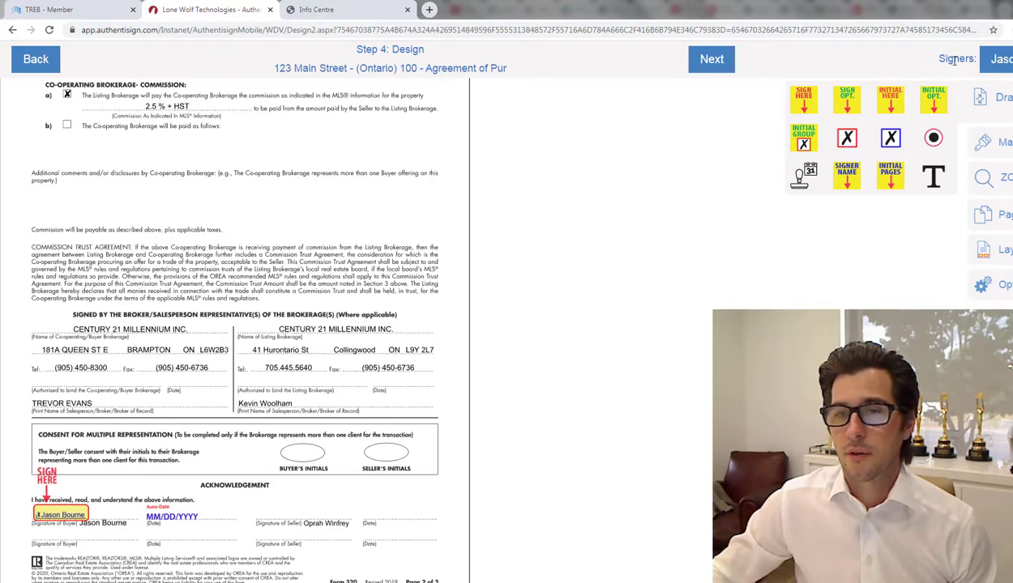
Step: With the co-operating agent as signer, place a Sign Here field and date stamp on the co-op brokerage line
{"action": "left_click", "coordinate": [1002, 65]}
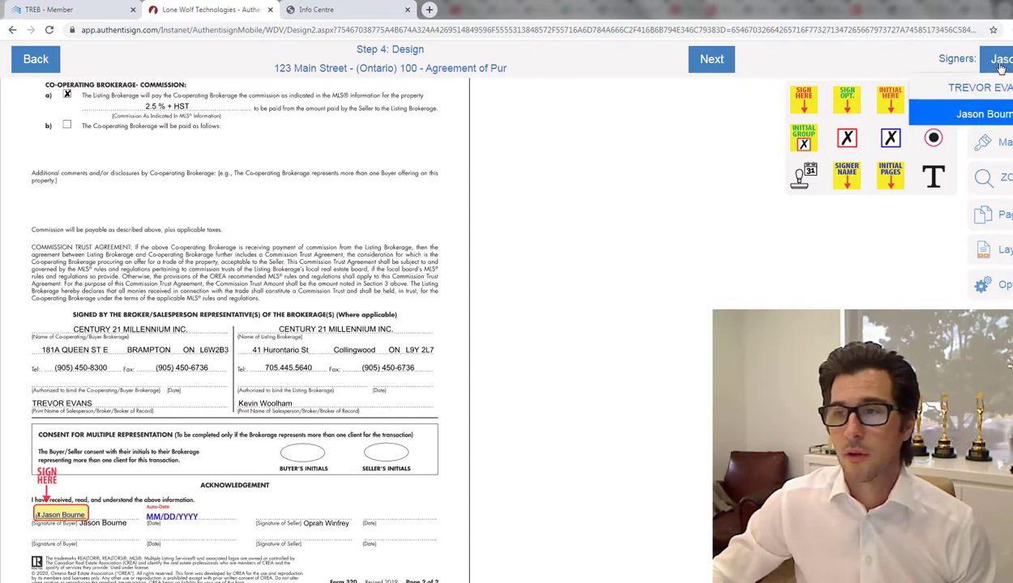
{"action": "left_click", "coordinate": [1002, 90]}
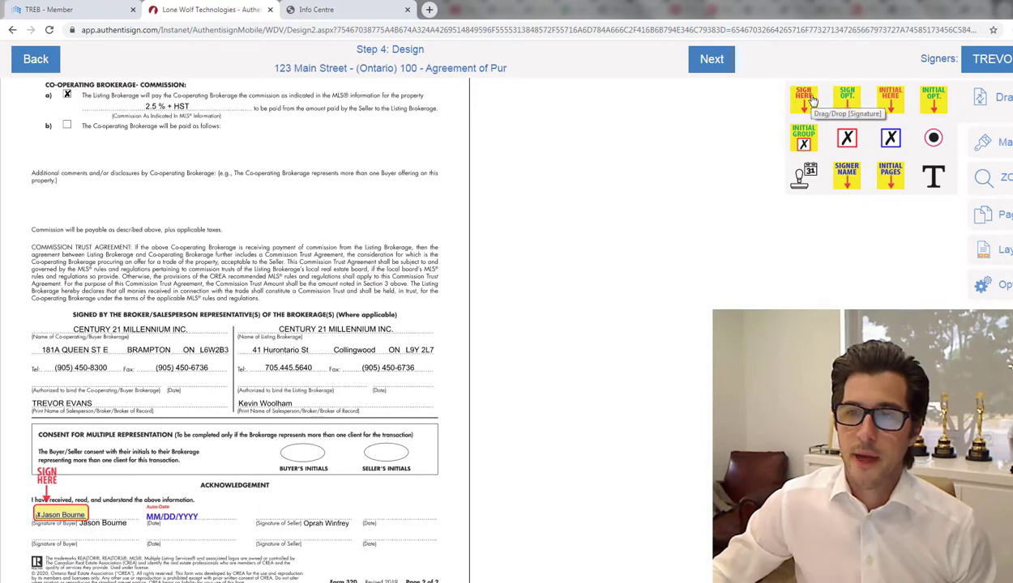
{"action": "mouse_move", "coordinate": [805, 103]}
{"action": "left_mouse_down"}
{"action": "mouse_move", "coordinate": [766, 130]}
{"action": "mouse_move", "coordinate": [353, 183]}
{"action": "mouse_move", "coordinate": [185, 233]}
{"action": "mouse_move", "coordinate": [49, 293]}
{"action": "mouse_move", "coordinate": [57, 340]}
{"action": "left_mouse_up"}
{"action": "left_click", "coordinate": [57, 341]}
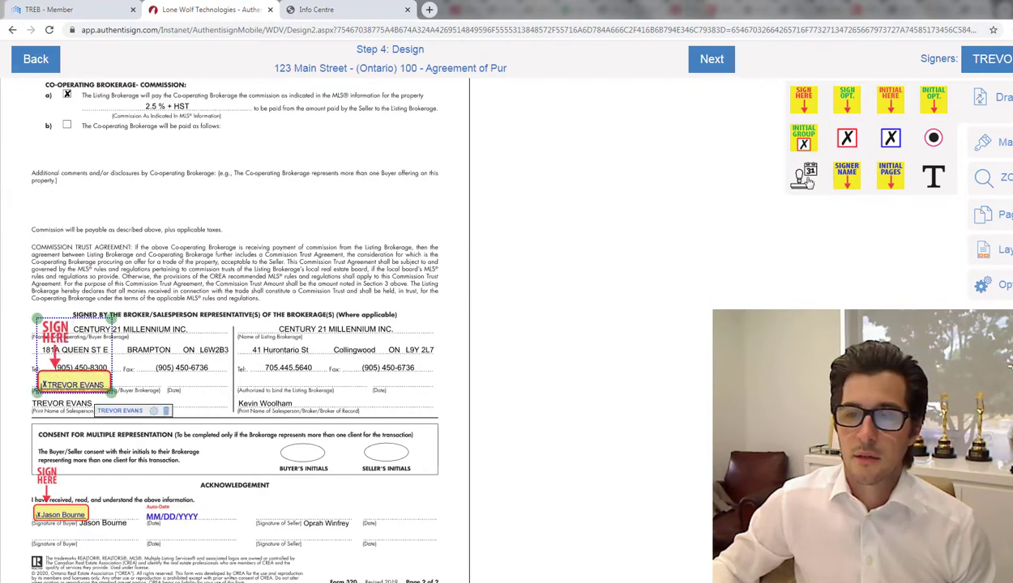
{"action": "mouse_move", "coordinate": [806, 180]}
{"action": "left_mouse_down"}
{"action": "mouse_move", "coordinate": [518, 231]}
{"action": "mouse_move", "coordinate": [198, 374]}
{"action": "mouse_move", "coordinate": [191, 394]}
{"action": "left_mouse_up"}
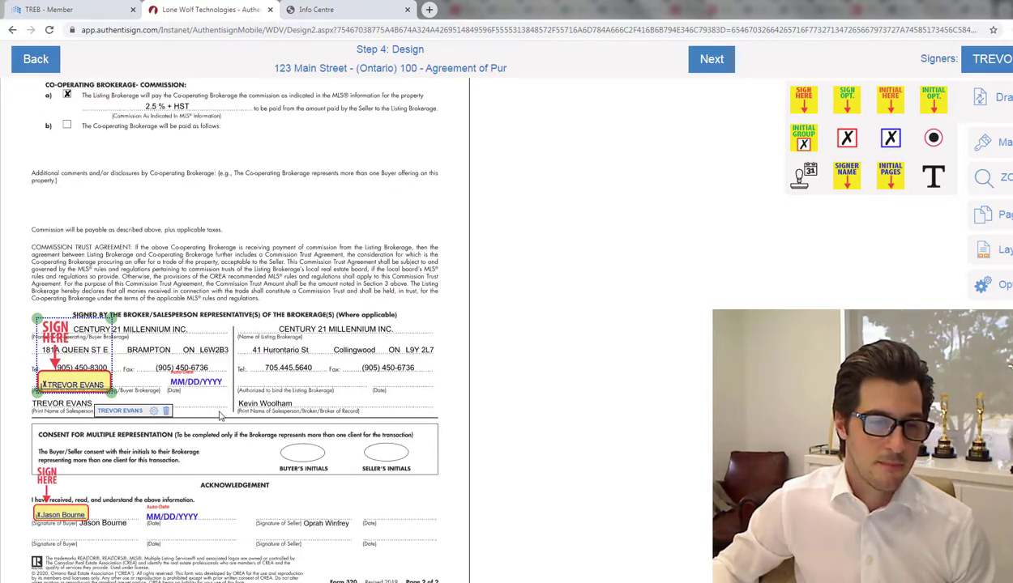
{"action": "scroll", "coordinate": [218, 416], "scroll_direction": "down", "scroll_amount": 1}
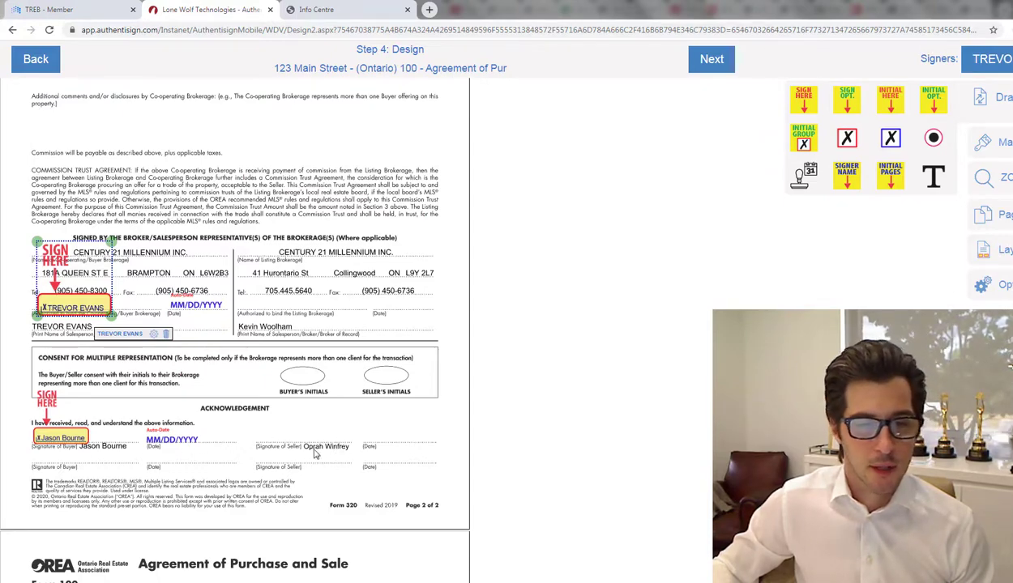
{"action": "scroll", "coordinate": [304, 444], "scroll_direction": "down", "scroll_amount": 2}
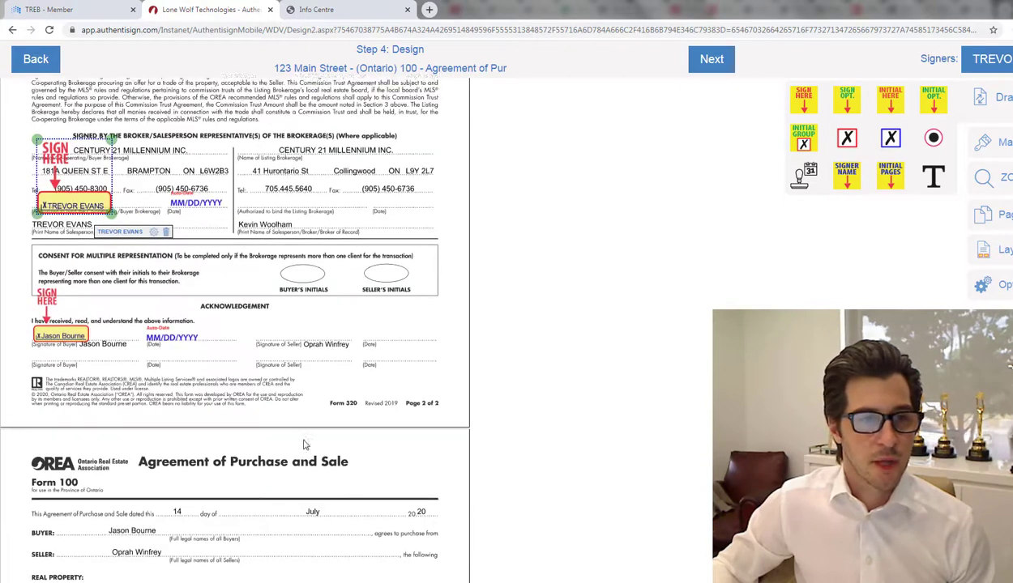
{"action": "scroll", "coordinate": [305, 444], "scroll_direction": "up", "scroll_amount": 1}
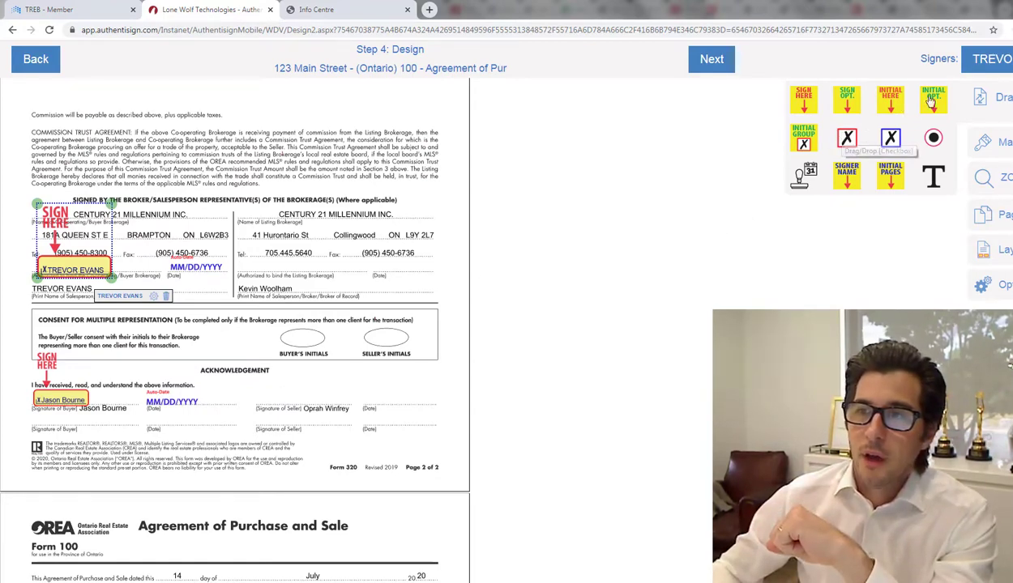
Step: With the buyer as signer, drop an Initial Here field into the Consent for Multiple Representation oval
{"action": "left_click", "coordinate": [990, 68]}
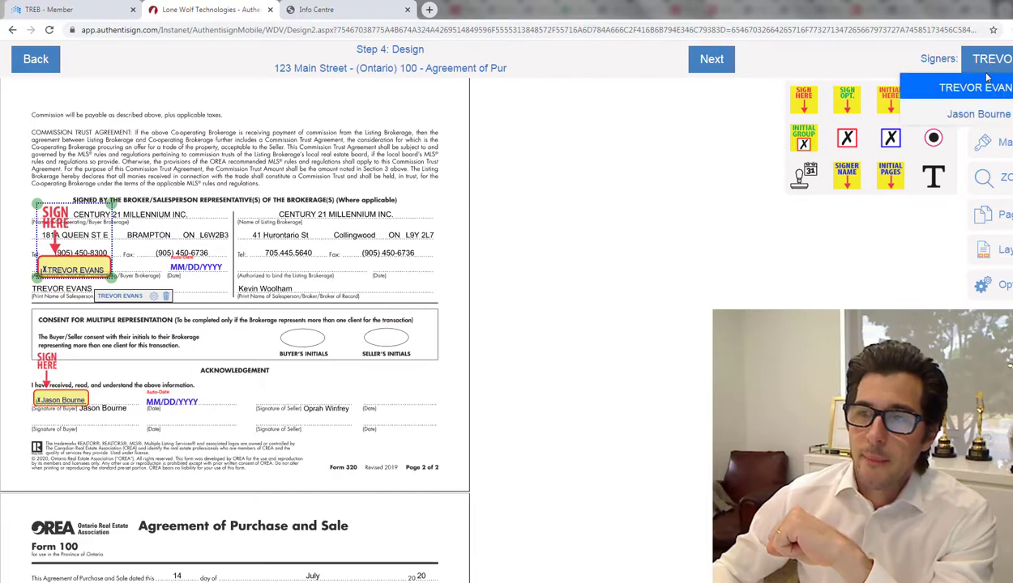
{"action": "left_click", "coordinate": [978, 115]}
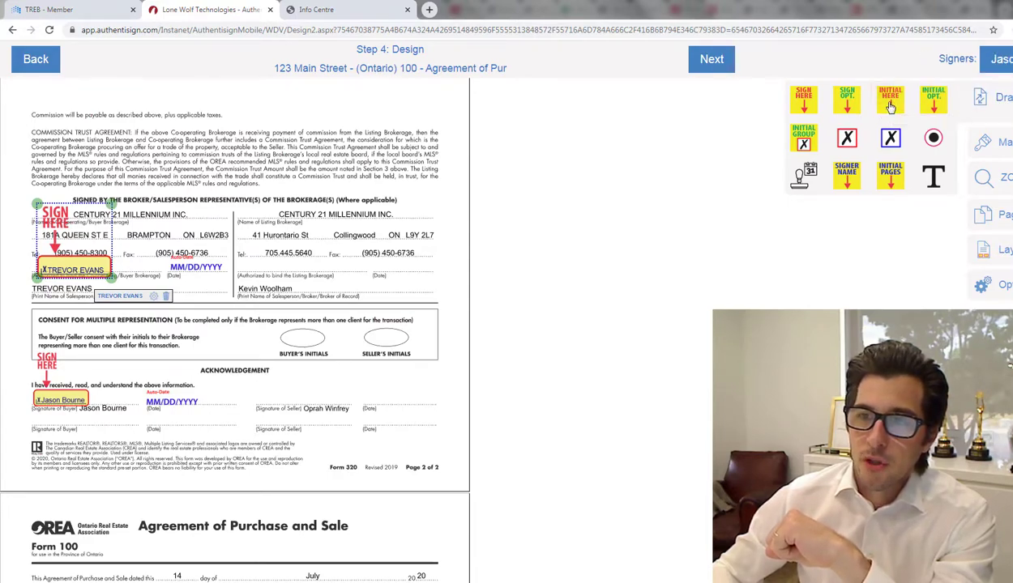
{"action": "left_click_drag", "start_coordinate": [768, 170], "coordinate": [308, 350]}
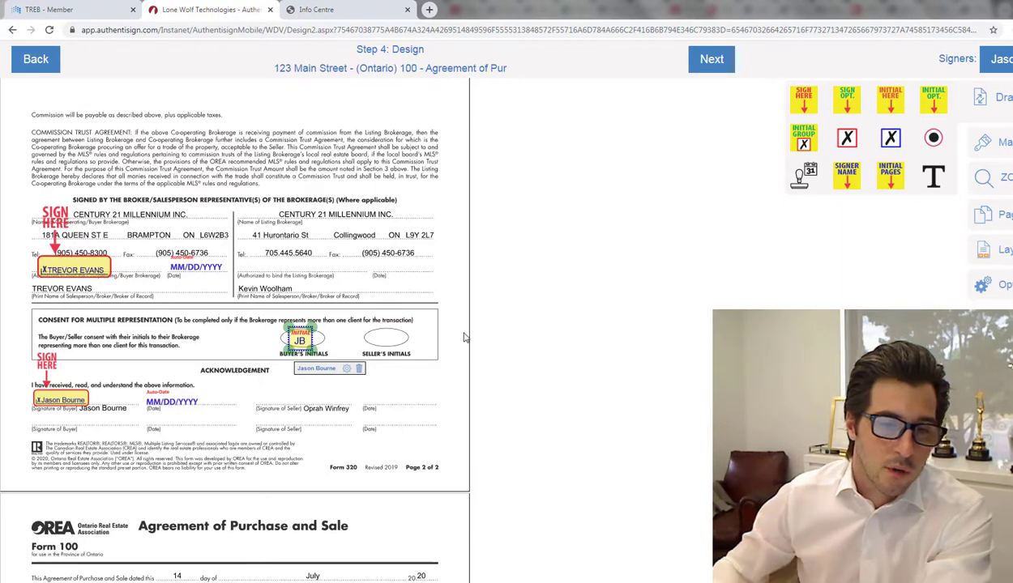
{"action": "left_click", "coordinate": [464, 337]}
{"action": "scroll", "coordinate": [465, 337], "scroll_direction": "down", "scroll_amount": 5}
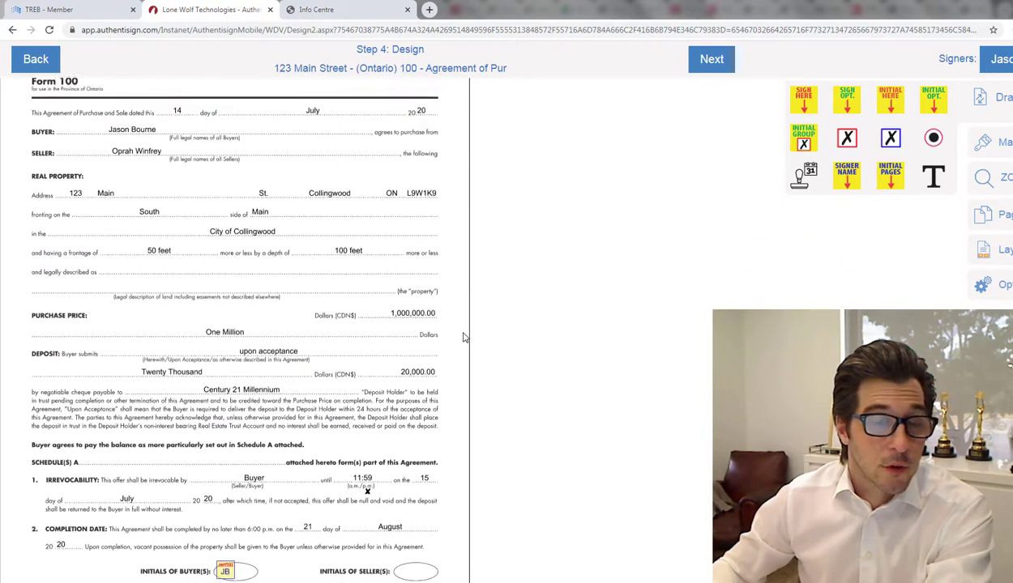
Step: Scroll through pages 3–5 to check the placed buyer initials, signature, date and co-op agent fields
{"action": "scroll", "coordinate": [464, 337], "scroll_direction": "up", "scroll_amount": 1}
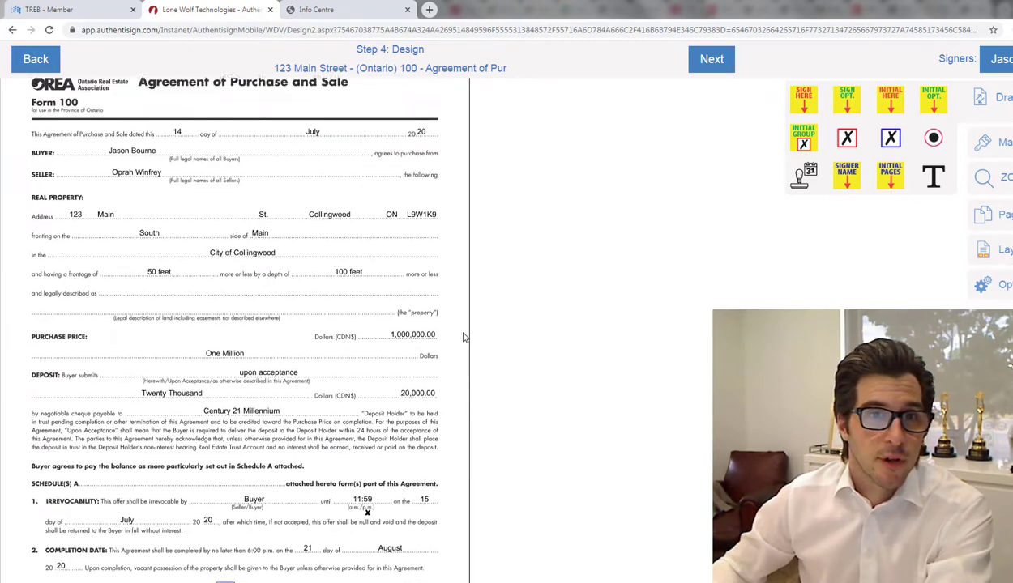
{"action": "scroll", "coordinate": [464, 337], "scroll_direction": "down", "scroll_amount": 1}
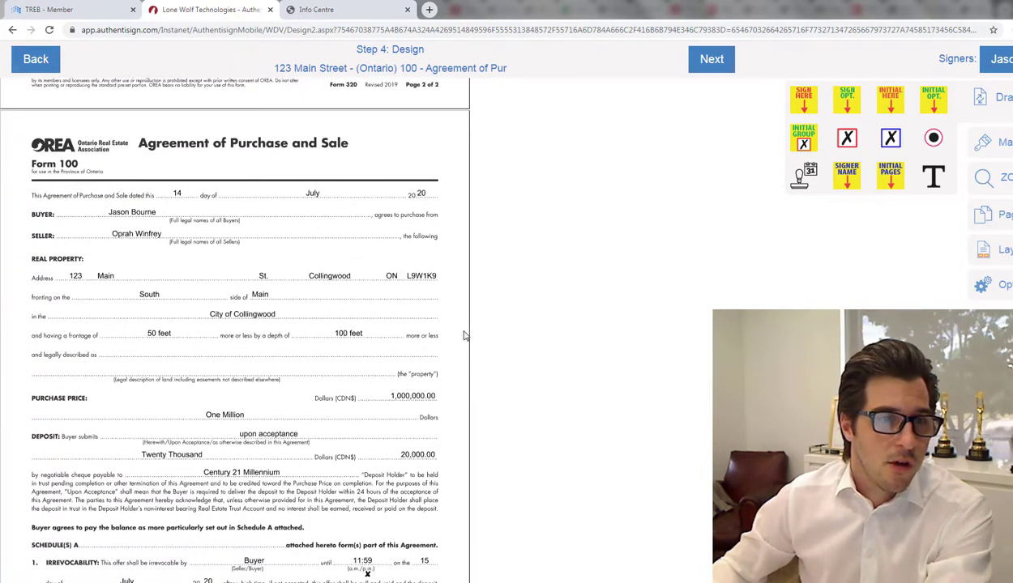
{"action": "scroll", "coordinate": [177, 238], "scroll_direction": "down", "scroll_amount": 1}
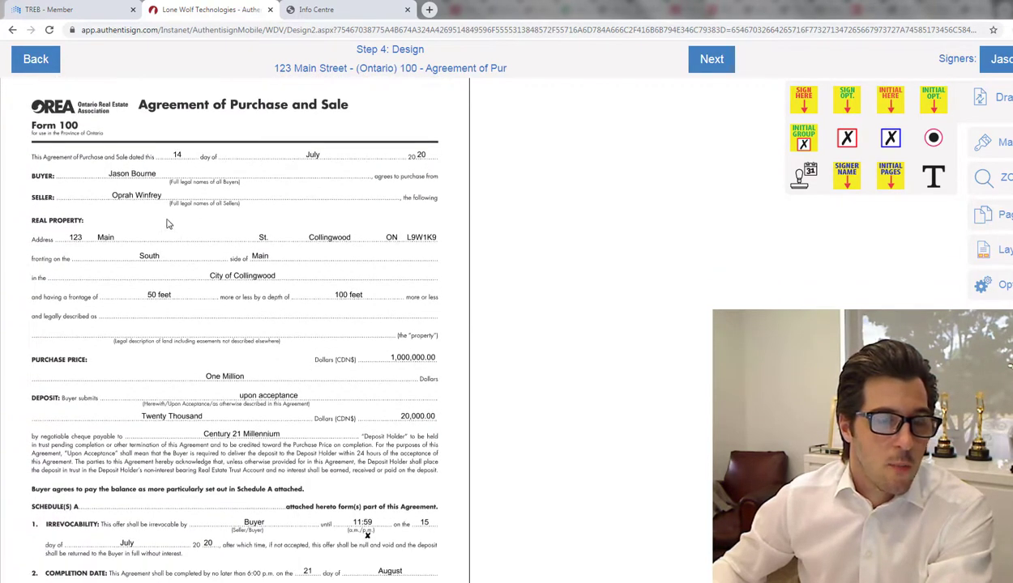
{"action": "scroll", "coordinate": [174, 267], "scroll_direction": "down", "scroll_amount": 4}
{"action": "scroll", "coordinate": [199, 285], "scroll_direction": "down", "scroll_amount": 1}
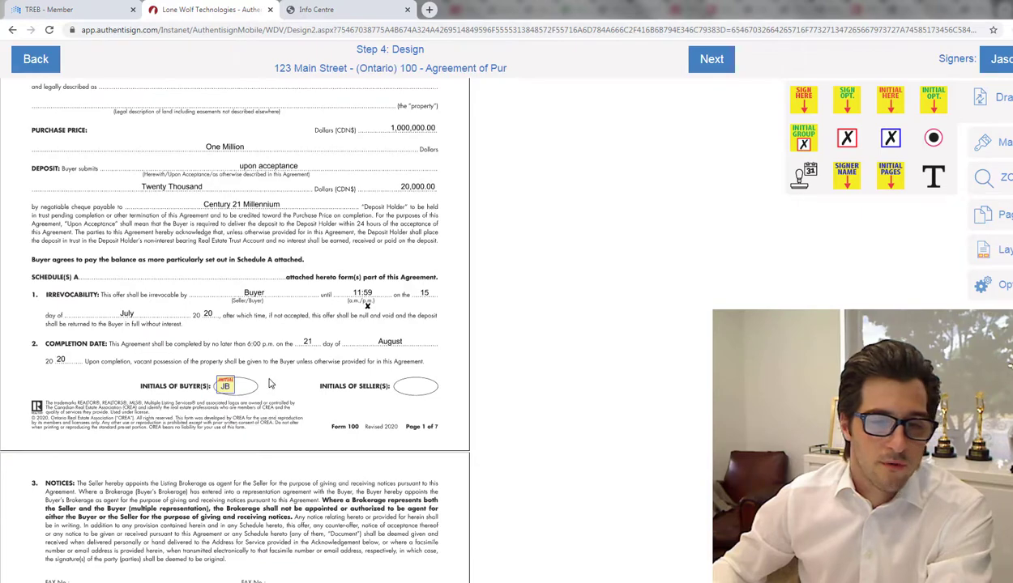
{"action": "scroll", "coordinate": [427, 370], "scroll_direction": "down", "scroll_amount": 9}
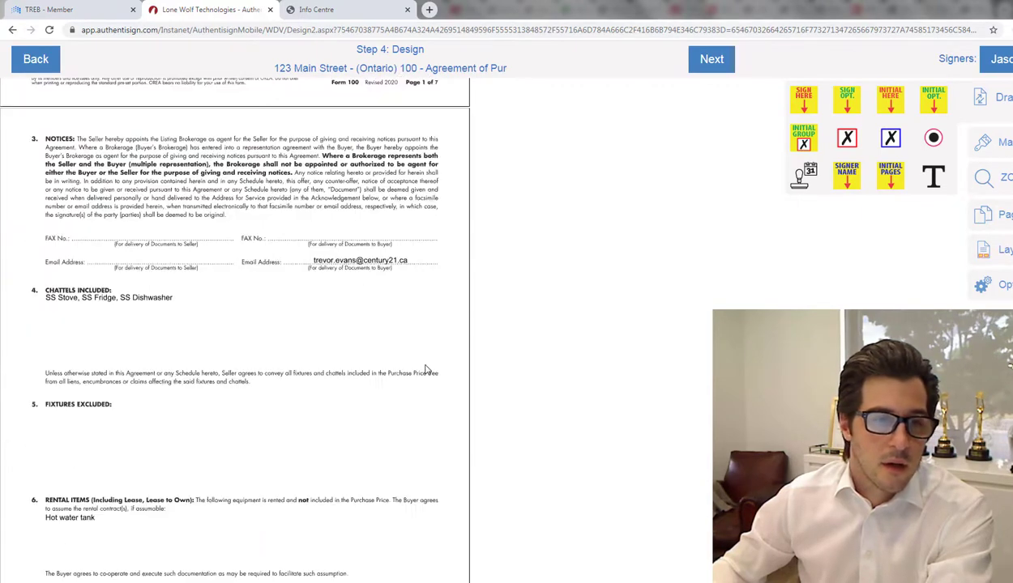
{"action": "scroll", "coordinate": [427, 370], "scroll_direction": "down", "scroll_amount": 1}
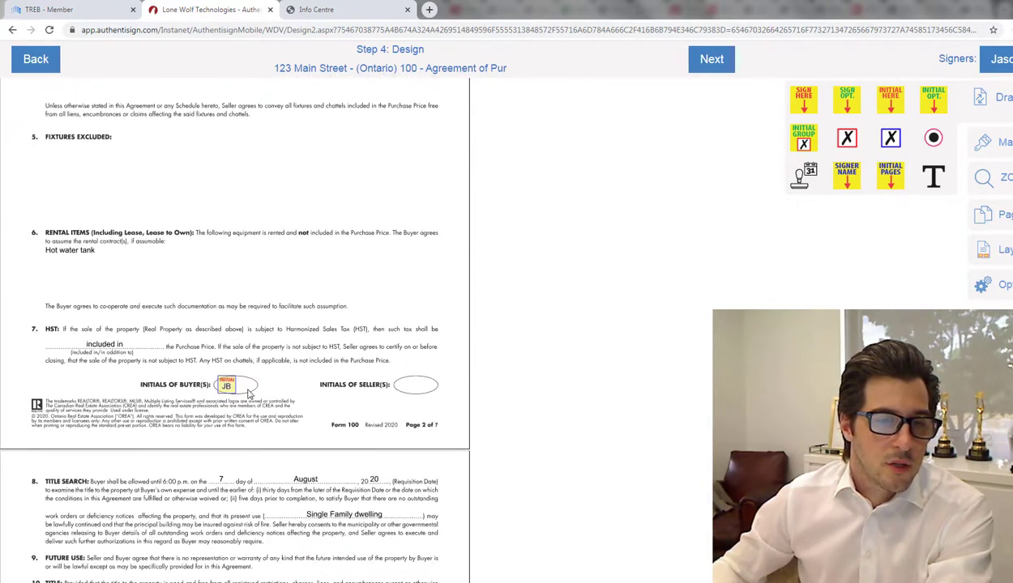
{"action": "scroll", "coordinate": [321, 382], "scroll_direction": "down", "scroll_amount": 3}
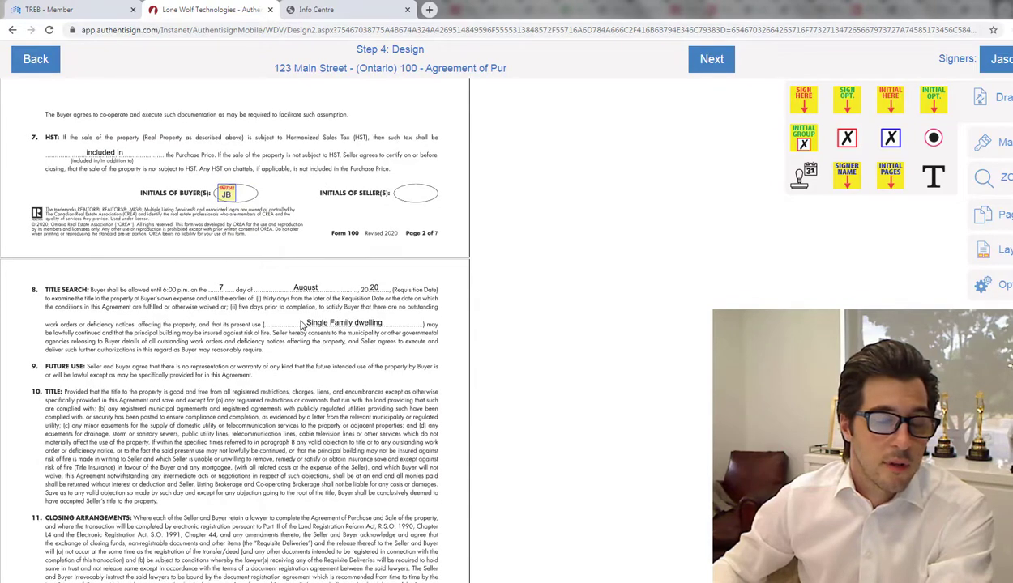
{"action": "scroll", "coordinate": [337, 320], "scroll_direction": "down", "scroll_amount": 1}
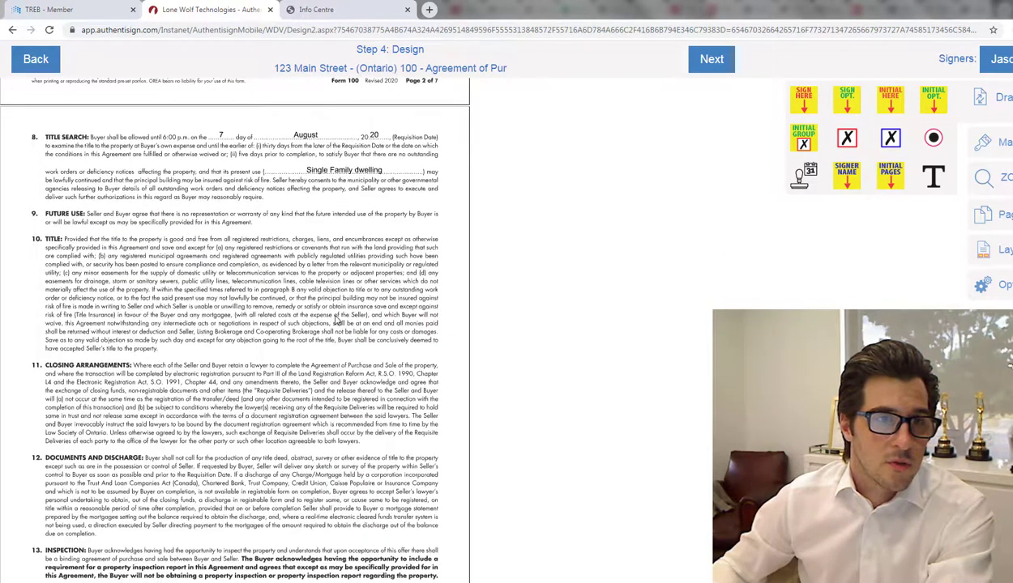
{"action": "scroll", "coordinate": [316, 252], "scroll_direction": "up", "scroll_amount": 12}
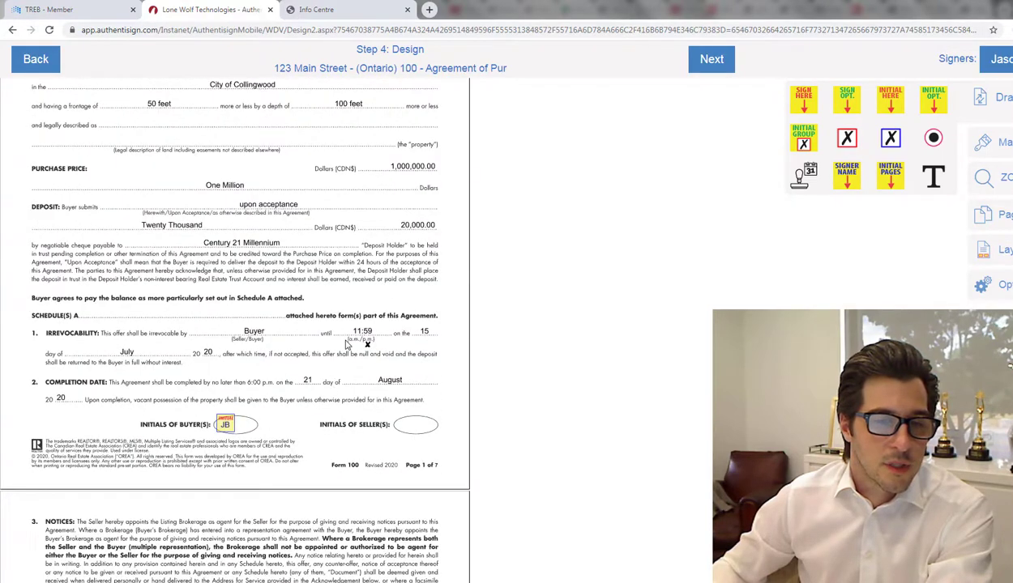
{"action": "scroll", "coordinate": [345, 341], "scroll_direction": "down", "scroll_amount": 12}
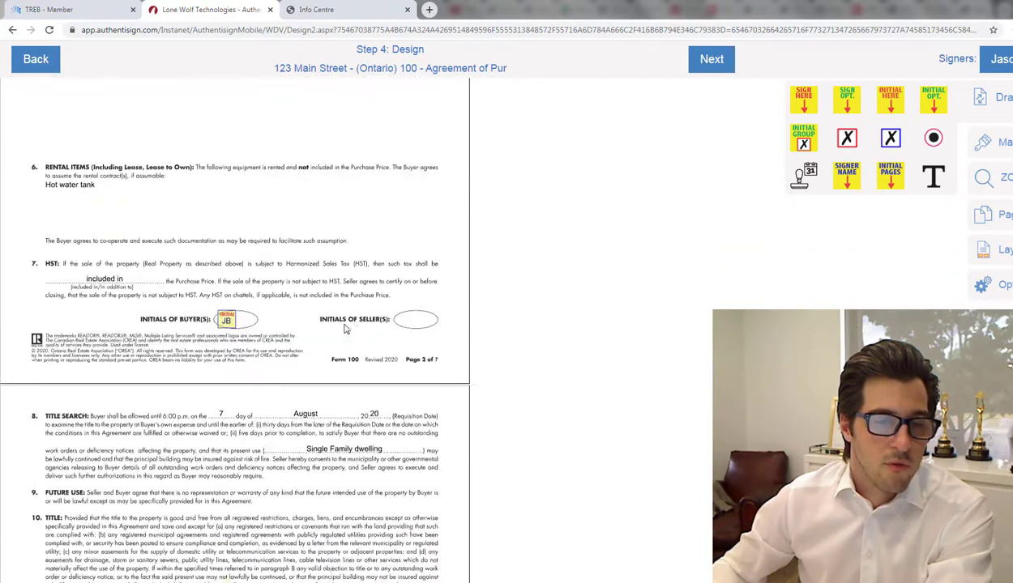
{"action": "scroll", "coordinate": [345, 328], "scroll_direction": "down", "scroll_amount": 9}
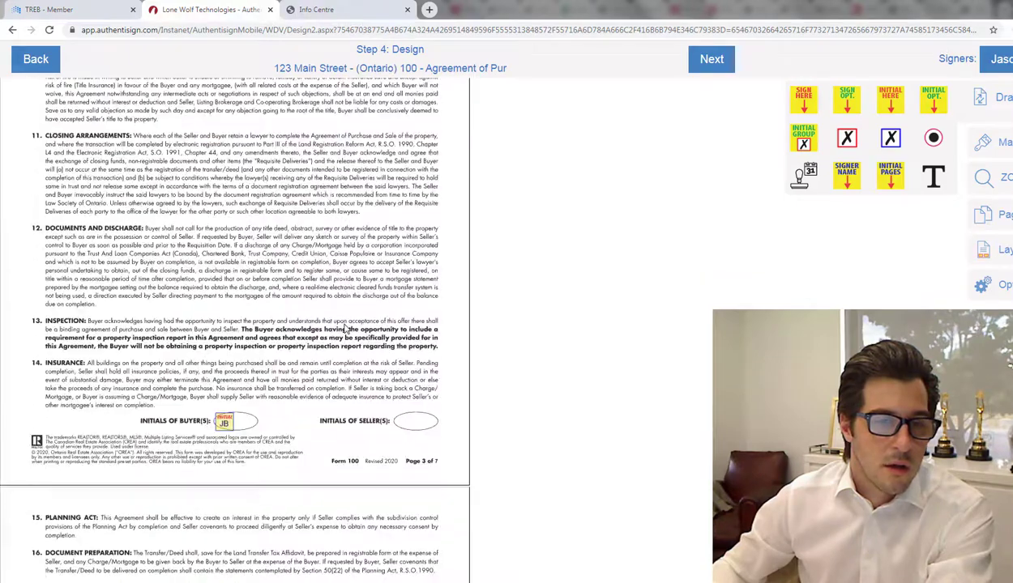
{"action": "scroll", "coordinate": [345, 328], "scroll_direction": "up", "scroll_amount": 3}
{"action": "scroll", "coordinate": [256, 344], "scroll_direction": "down", "scroll_amount": 5}
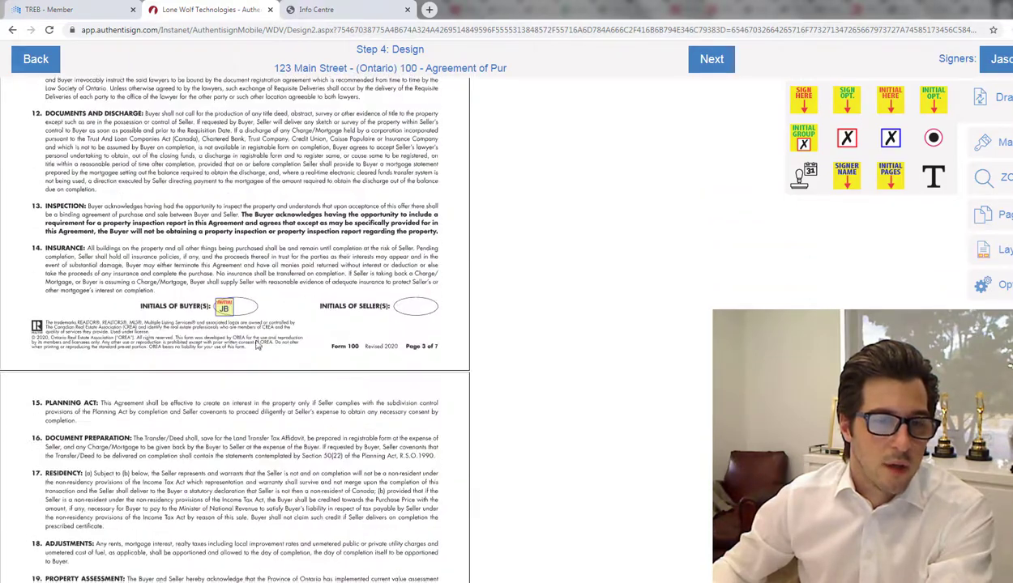
{"action": "scroll", "coordinate": [256, 344], "scroll_direction": "down", "scroll_amount": 10}
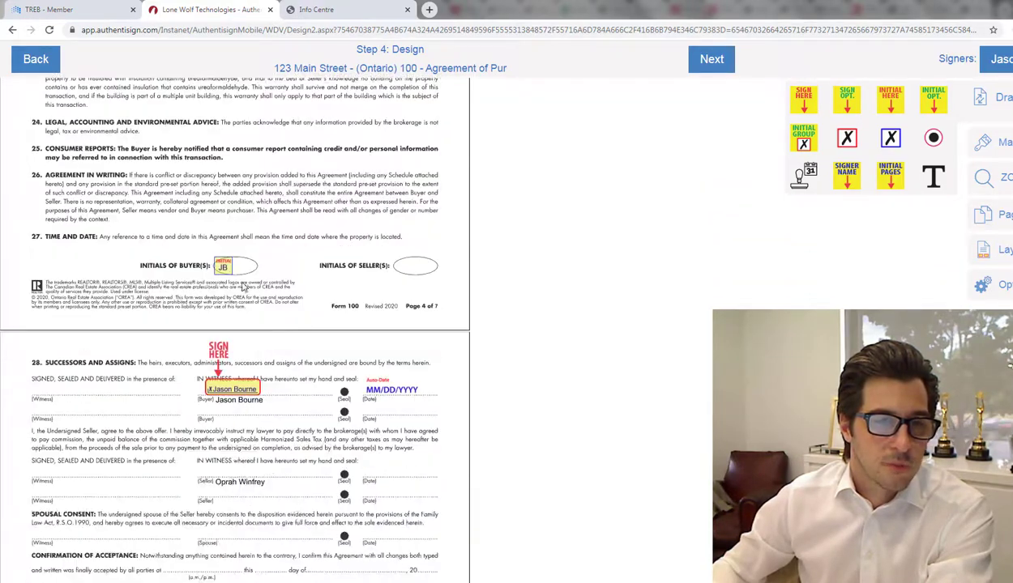
{"action": "scroll", "coordinate": [264, 278], "scroll_direction": "down", "scroll_amount": 2}
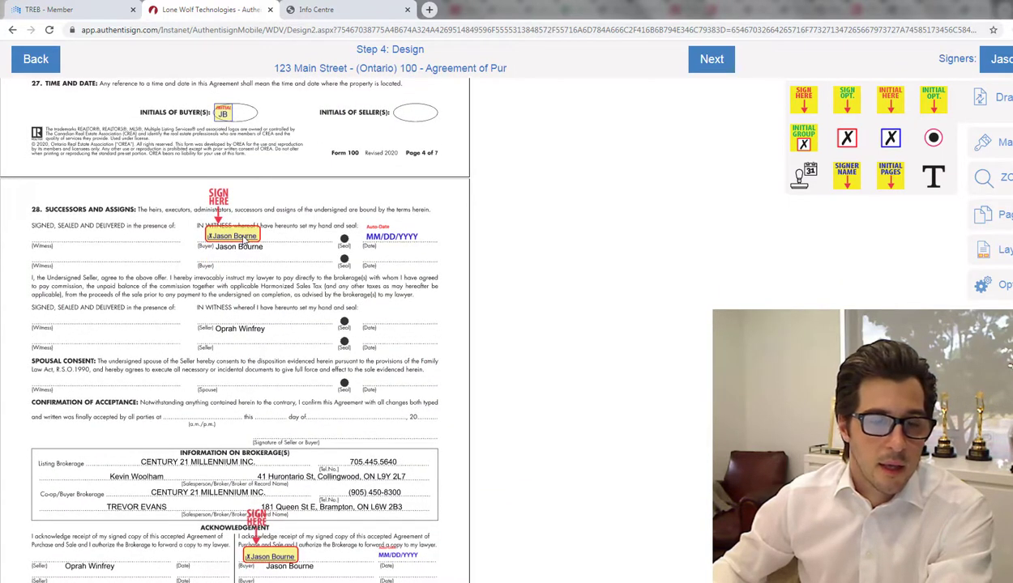
{"action": "scroll", "coordinate": [278, 279], "scroll_direction": "down", "scroll_amount": 3}
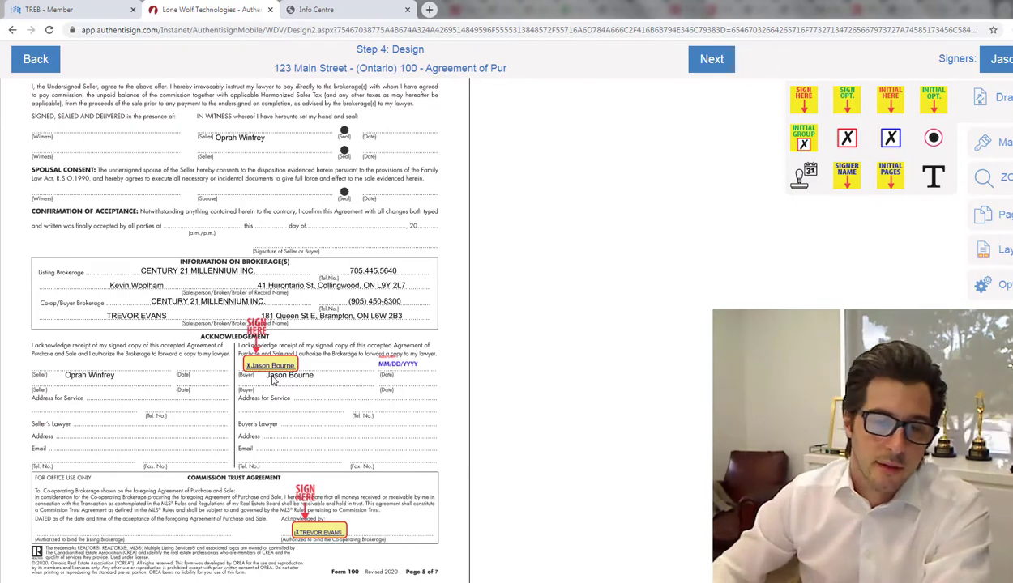
Step: Scroll through Schedule A pages 6 and 7 to check their buyer initial fields
{"action": "scroll", "coordinate": [343, 327], "scroll_direction": "down", "scroll_amount": 1}
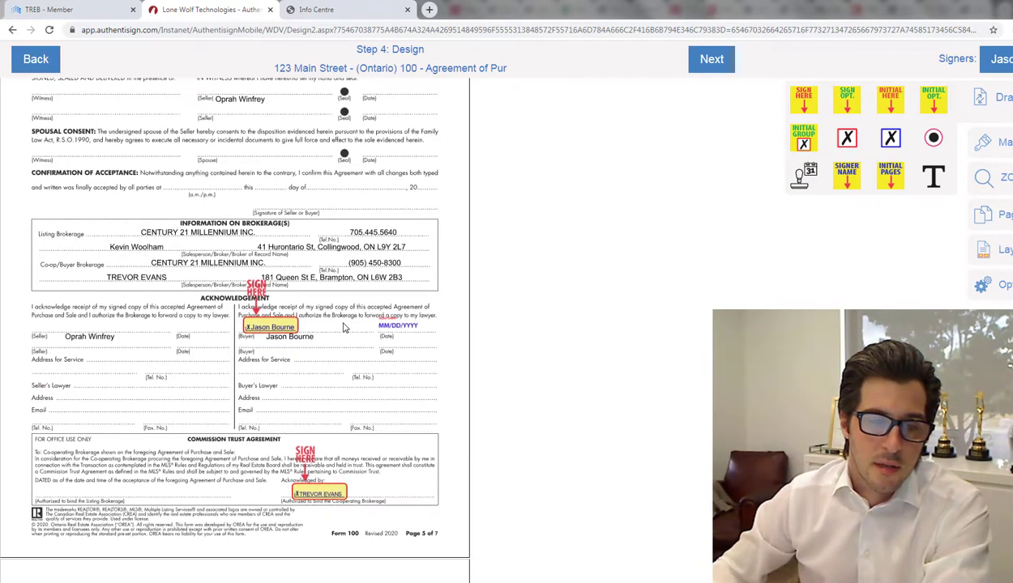
{"action": "scroll", "coordinate": [350, 351], "scroll_direction": "down", "scroll_amount": 2}
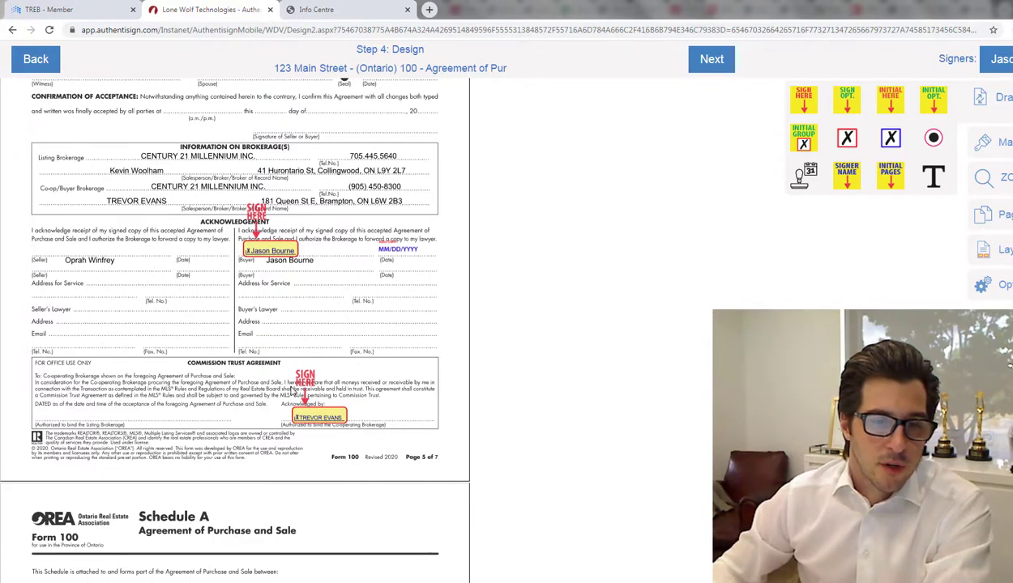
{"action": "scroll", "coordinate": [309, 398], "scroll_direction": "down", "scroll_amount": 1}
{"action": "scroll", "coordinate": [335, 386], "scroll_direction": "down", "scroll_amount": 3}
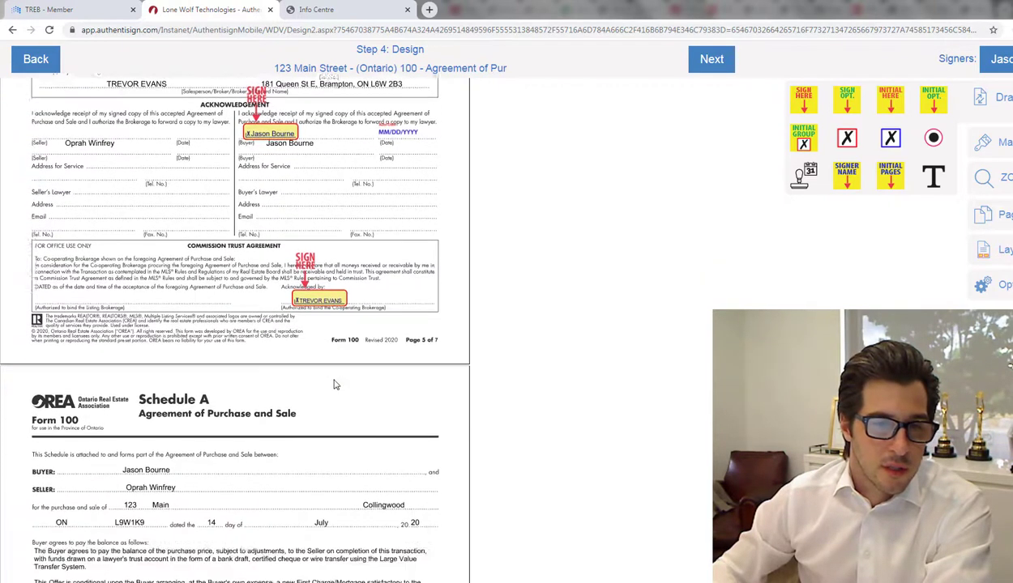
{"action": "scroll", "coordinate": [320, 316], "scroll_direction": "down", "scroll_amount": 20}
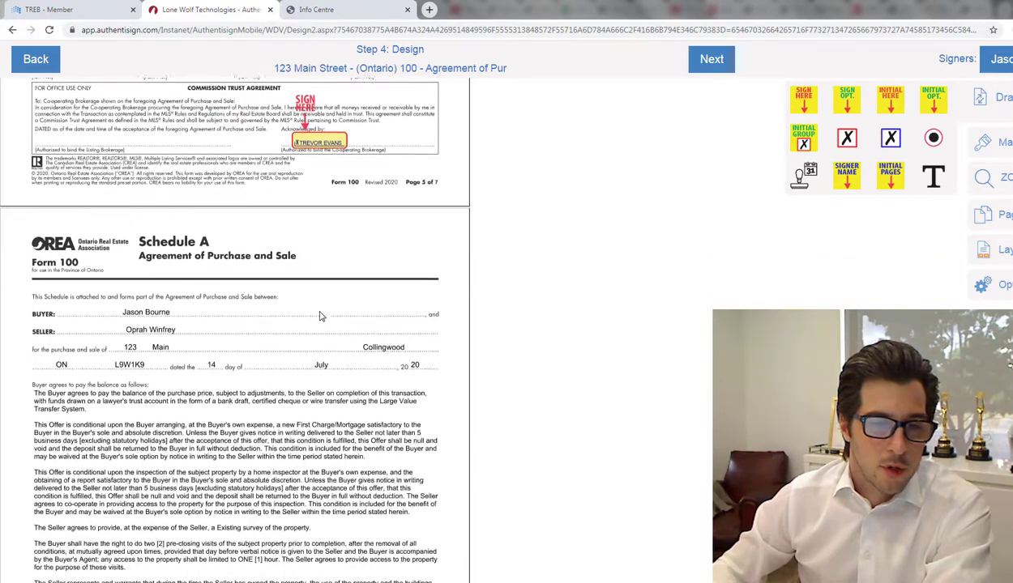
{"action": "scroll", "coordinate": [320, 316], "scroll_direction": "down", "scroll_amount": 2}
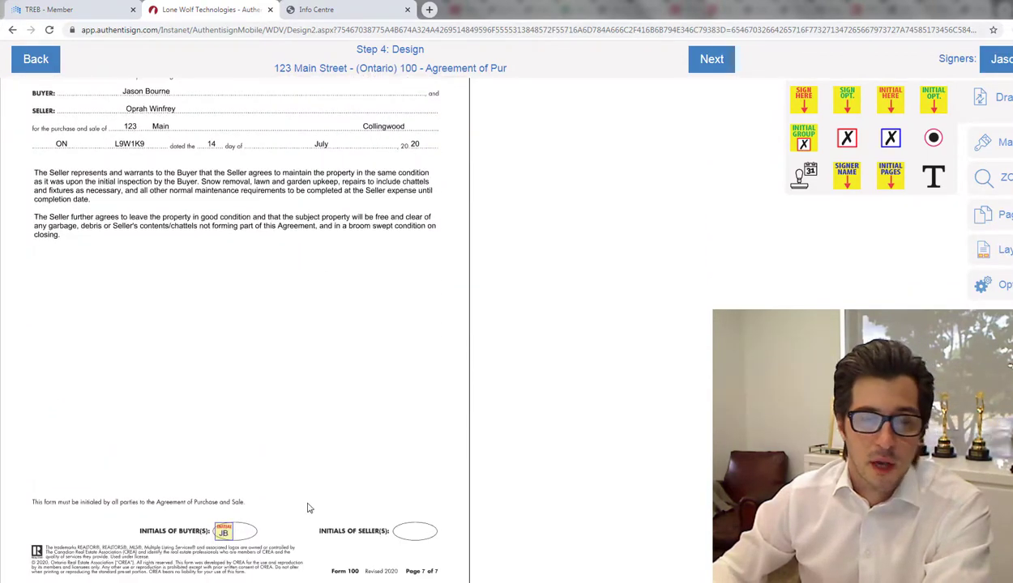
{"action": "scroll", "coordinate": [369, 446], "scroll_direction": "up", "scroll_amount": 10}
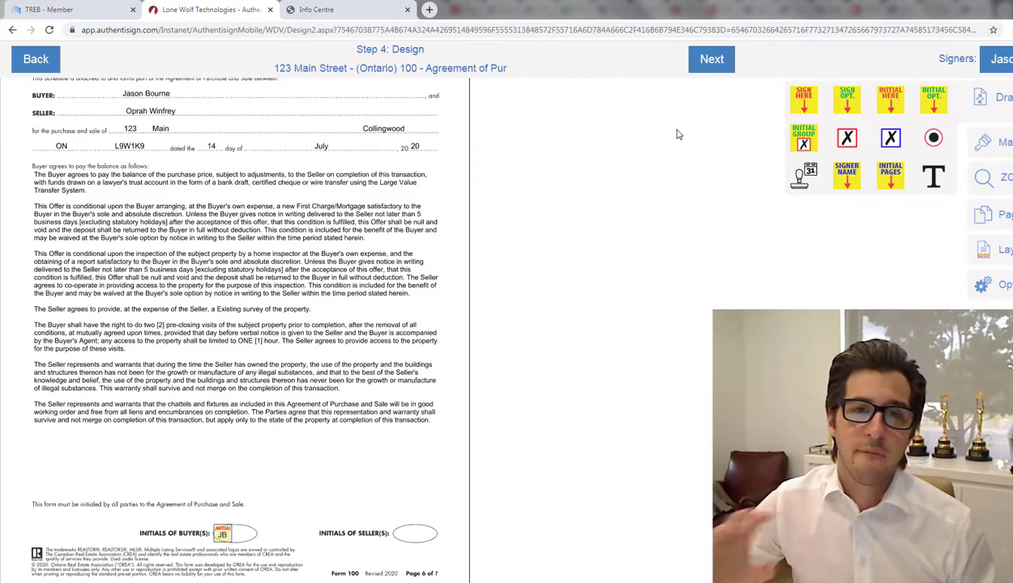
Step: Return to page 1 of the 100 Agreement and show the Markup tools
{"action": "scroll", "coordinate": [677, 135], "scroll_direction": "up", "scroll_amount": 10}
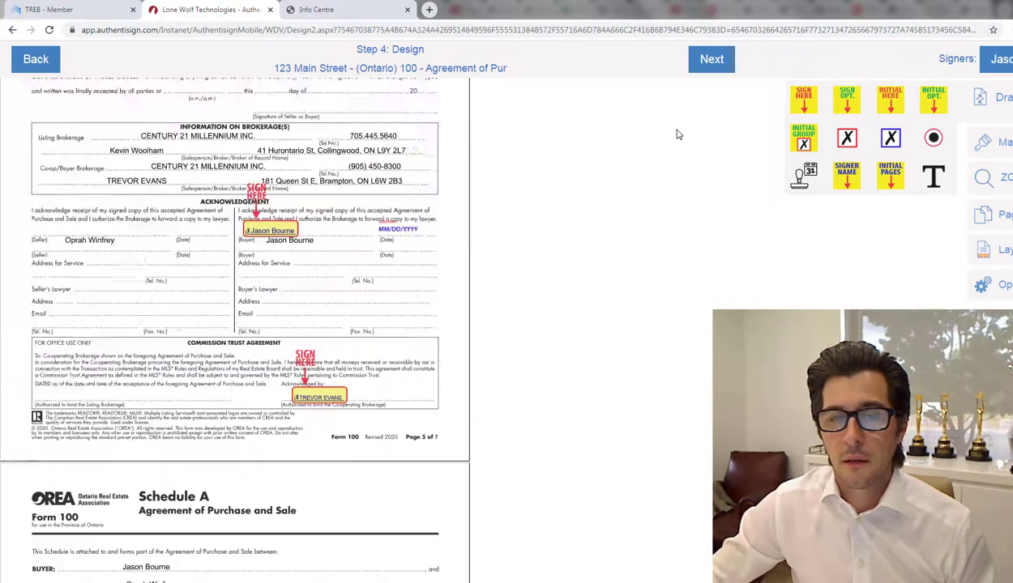
{"action": "scroll", "coordinate": [677, 134], "scroll_direction": "up", "scroll_amount": 5}
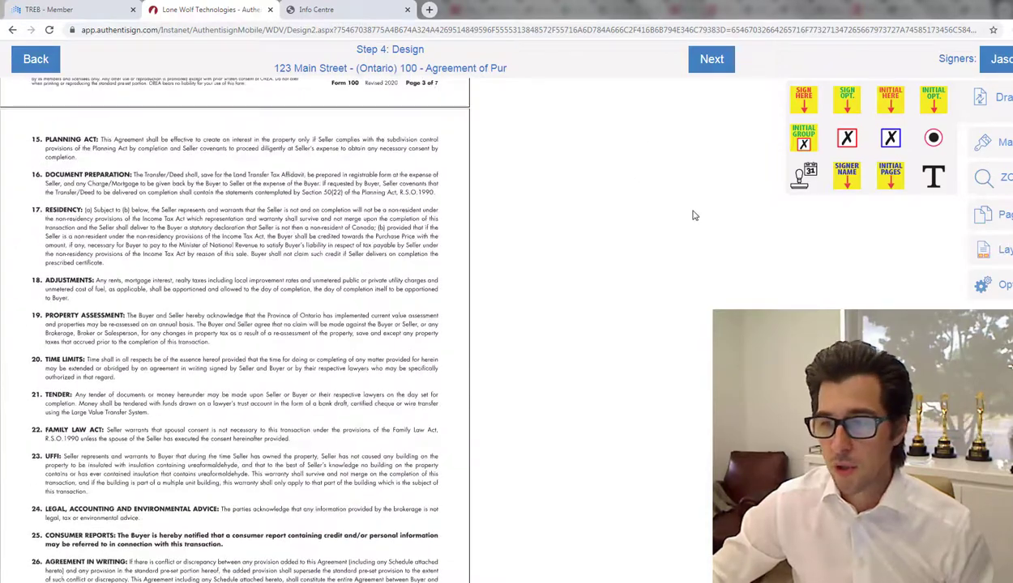
{"action": "scroll", "coordinate": [677, 135], "scroll_direction": "up", "scroll_amount": 15}
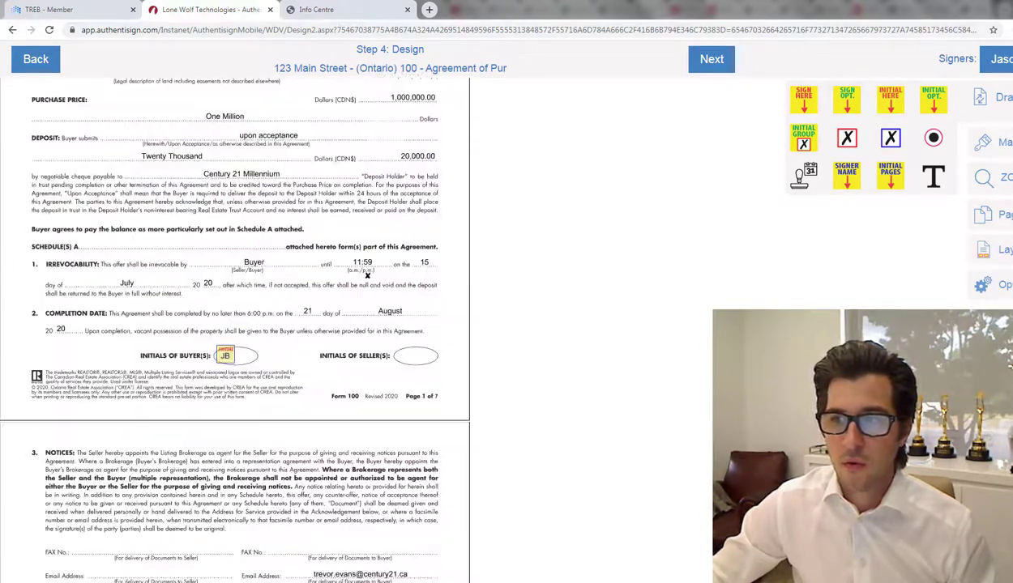
{"action": "scroll", "coordinate": [235, 332], "scroll_direction": "up", "scroll_amount": 3}
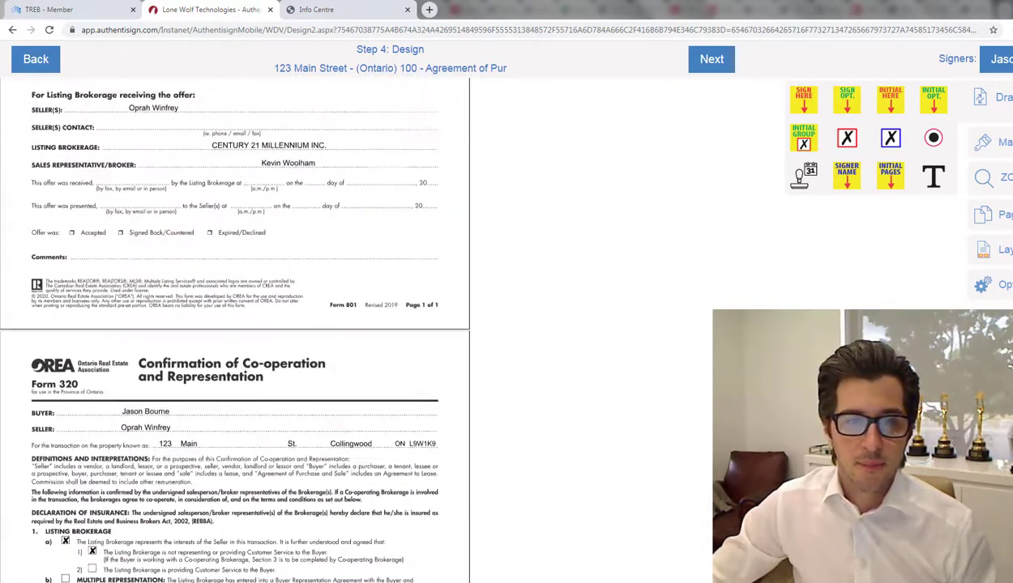
{"action": "scroll", "coordinate": [235, 332], "scroll_direction": "down", "scroll_amount": 12}
{"action": "scroll", "coordinate": [235, 332], "scroll_direction": "down", "scroll_amount": 8}
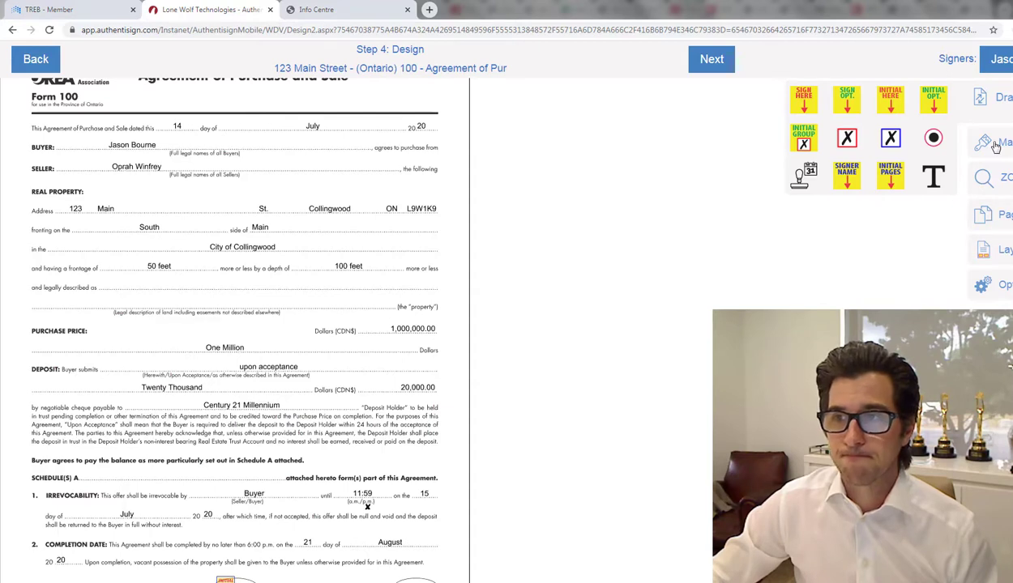
{"action": "left_click", "coordinate": [996, 147]}
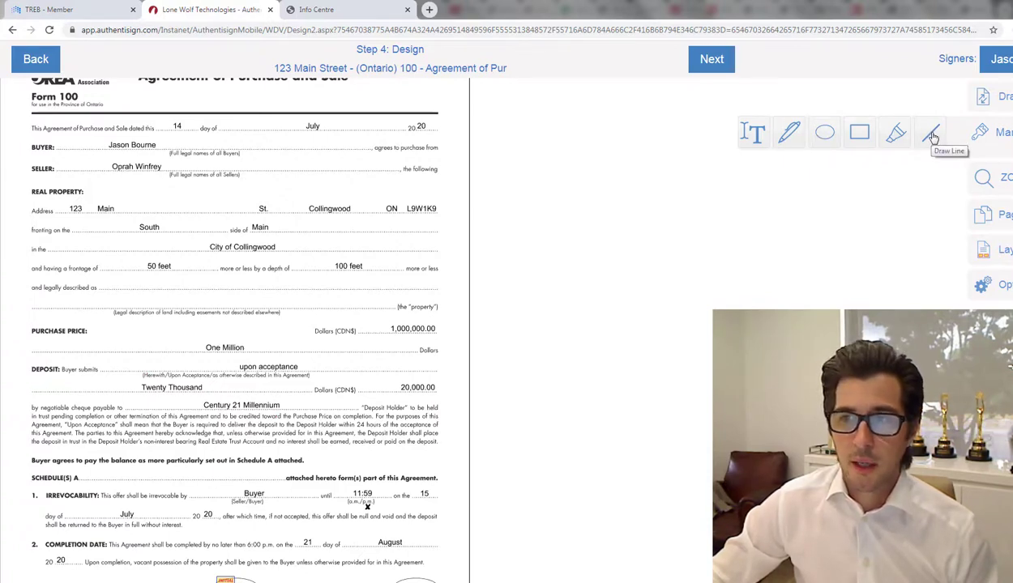
Step: Draw red strike-through lines across 1,000,000.00 and 'One Million' in the Purchase Price section
{"action": "left_click", "coordinate": [931, 135]}
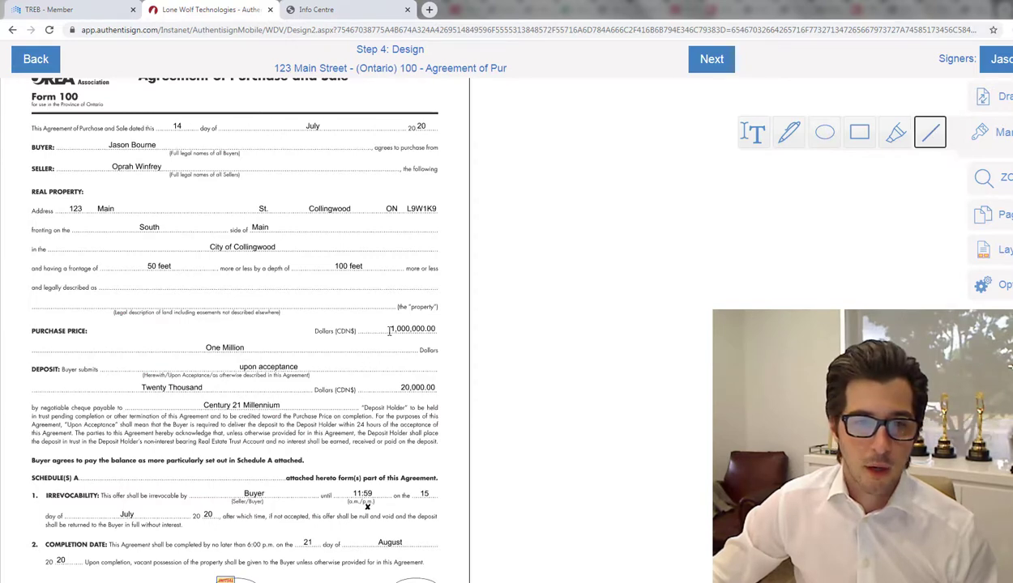
{"action": "left_click_drag", "start_coordinate": [390, 329], "coordinate": [439, 329]}
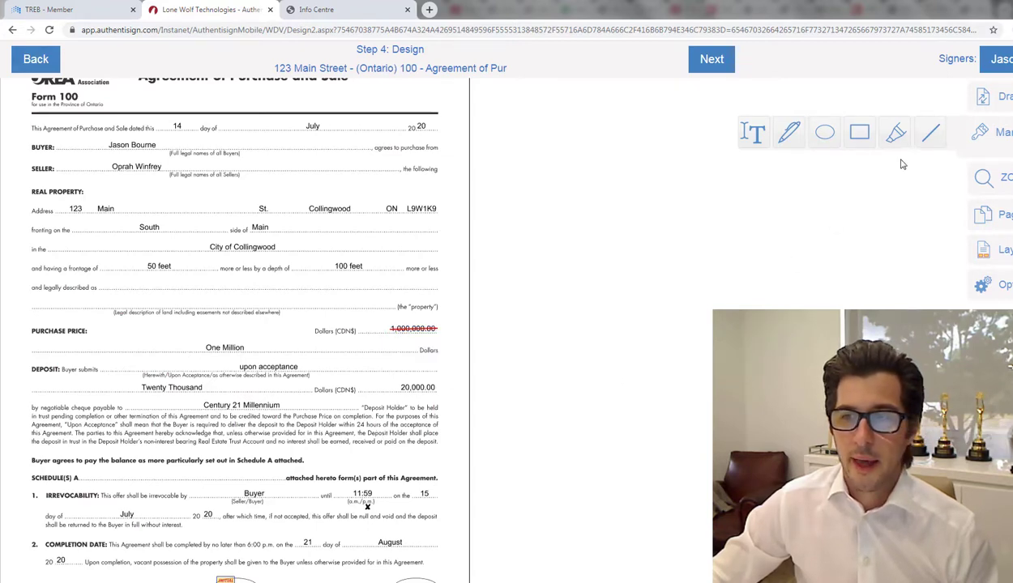
{"action": "left_click", "coordinate": [929, 136]}
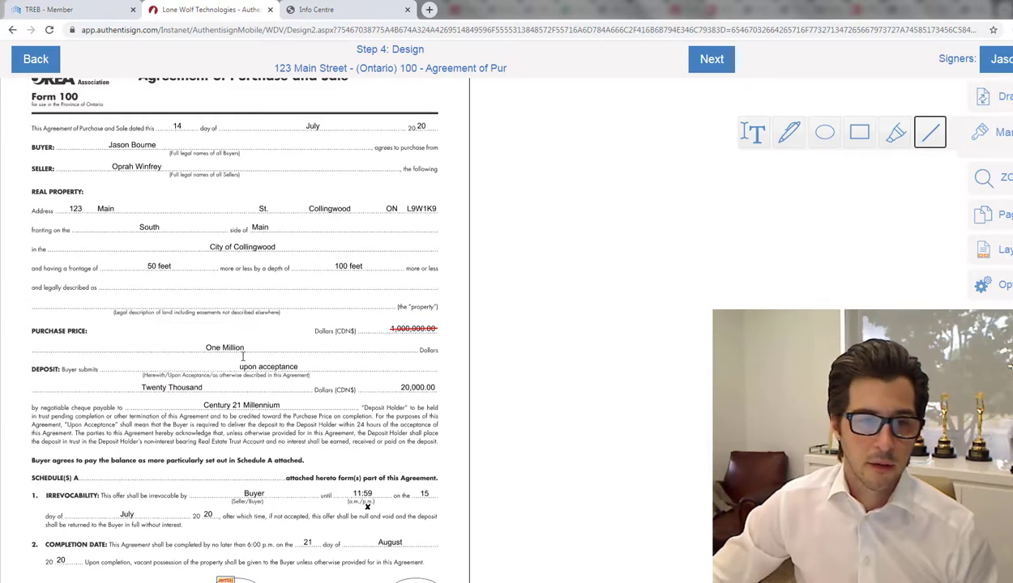
{"action": "left_click_drag", "start_coordinate": [202, 347], "coordinate": [248, 347]}
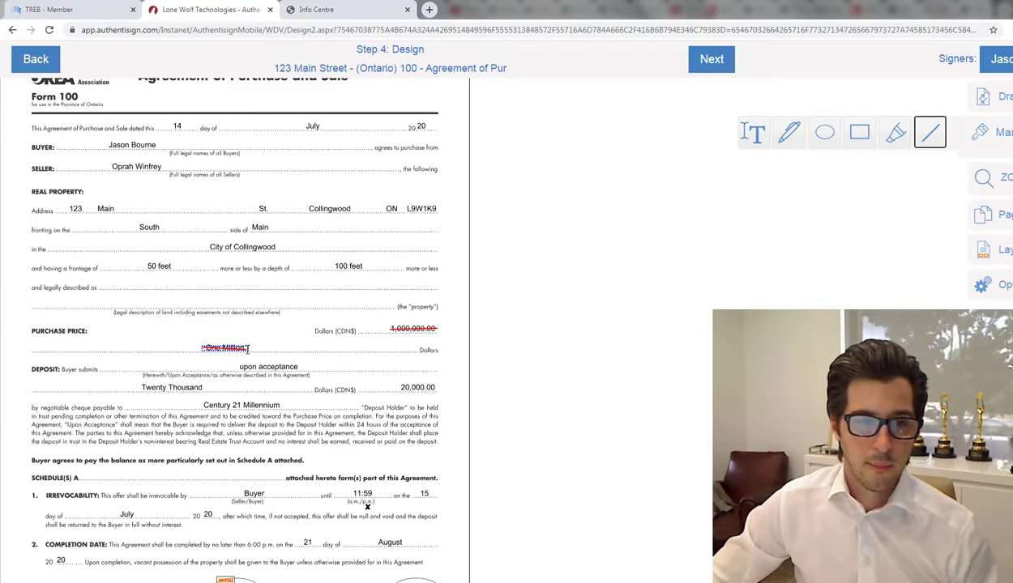
{"action": "left_click", "coordinate": [503, 337]}
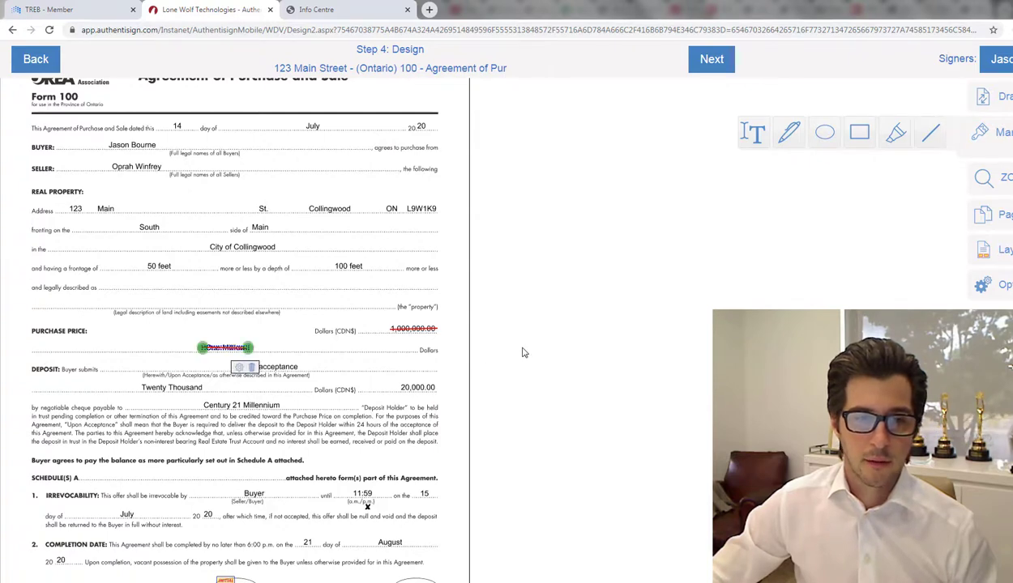
{"action": "left_click", "coordinate": [273, 340]}
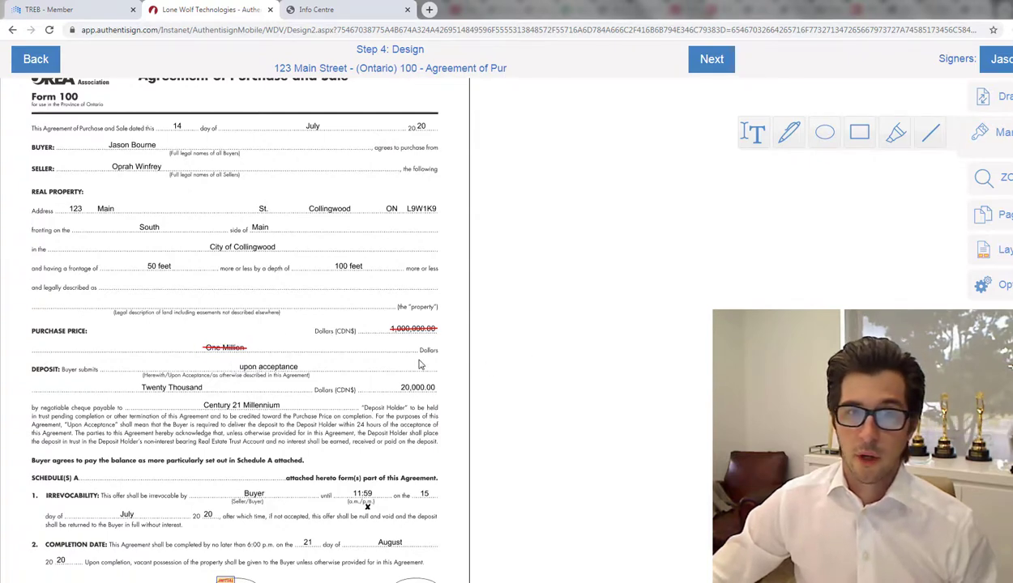
Step: Add a text box reading '1,050,000' above the struck-out purchase price
{"action": "left_click", "coordinate": [755, 135]}
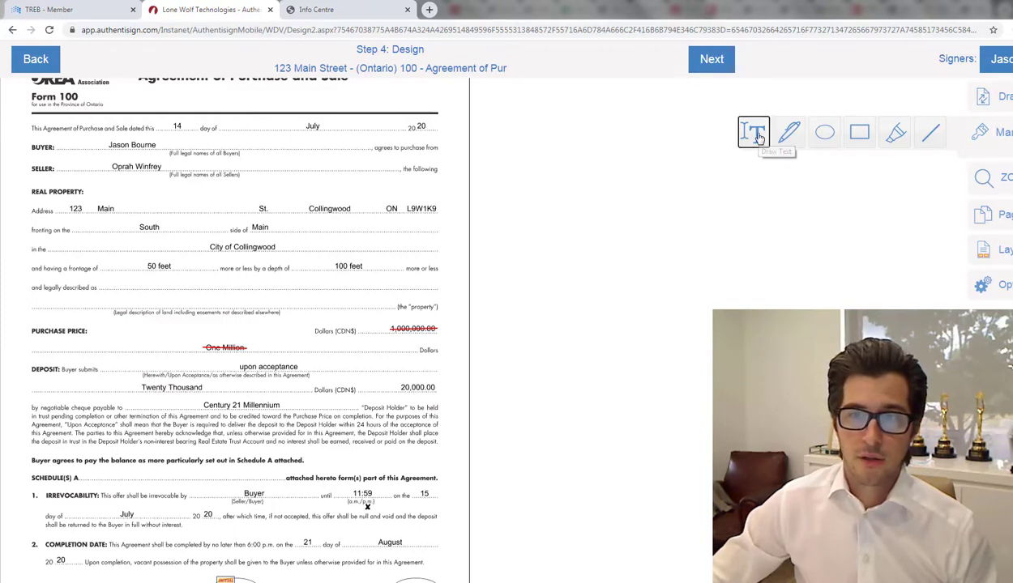
{"action": "left_click", "coordinate": [384, 316]}
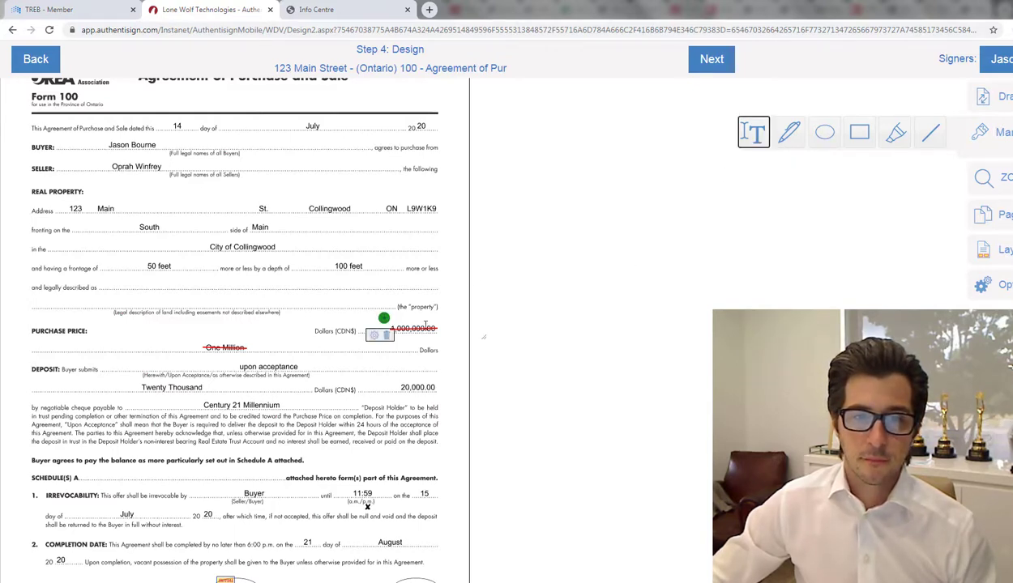
{"action": "mouse_move", "coordinate": [386, 317]}
{"action": "left_mouse_down"}
{"action": "mouse_move", "coordinate": [449, 329]}
{"action": "mouse_move", "coordinate": [395, 314]}
{"action": "mouse_move", "coordinate": [395, 324]}
{"action": "left_mouse_up"}
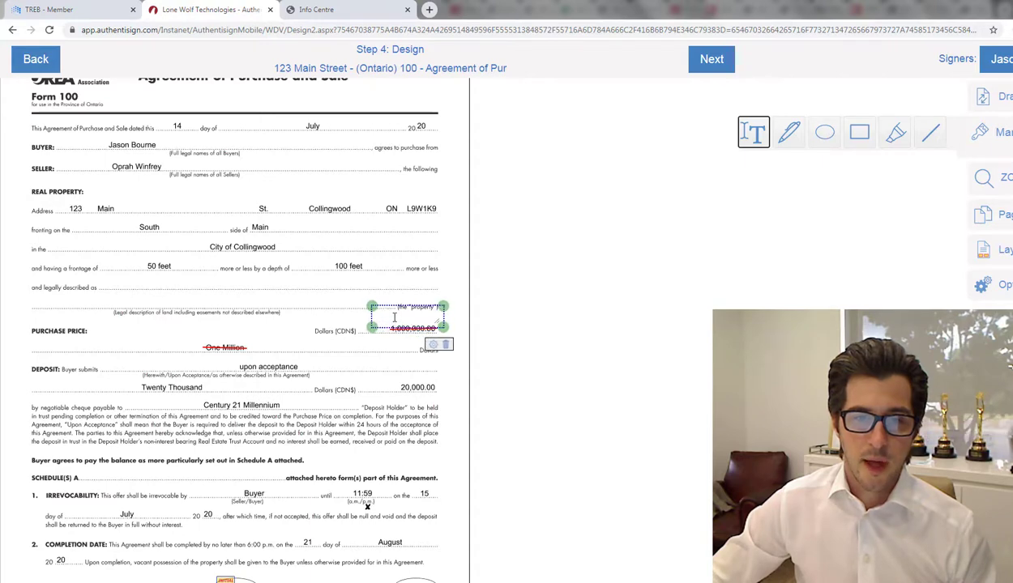
{"action": "left_click", "coordinate": [394, 318]}
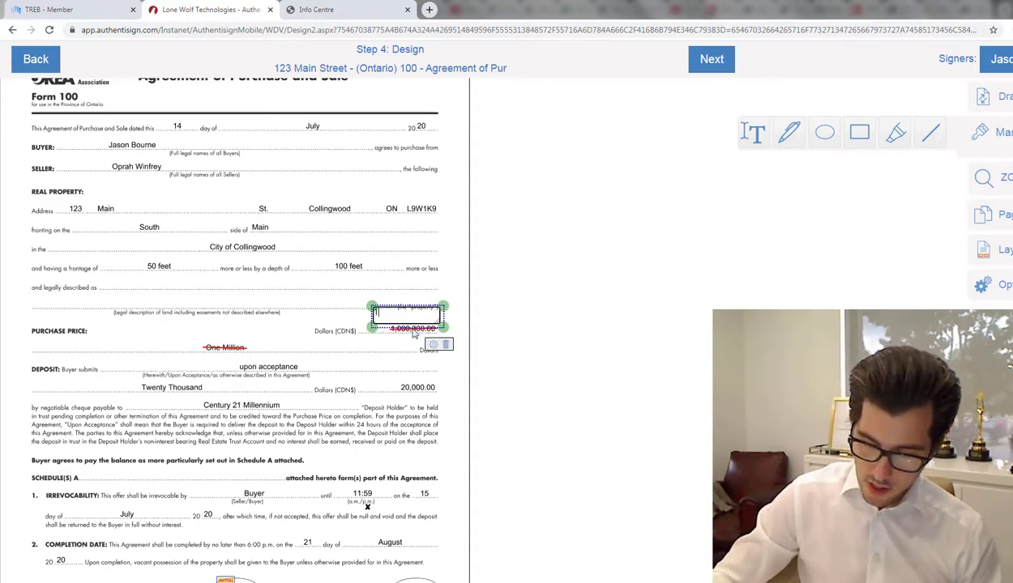
{"action": "type", "text": "105000"}
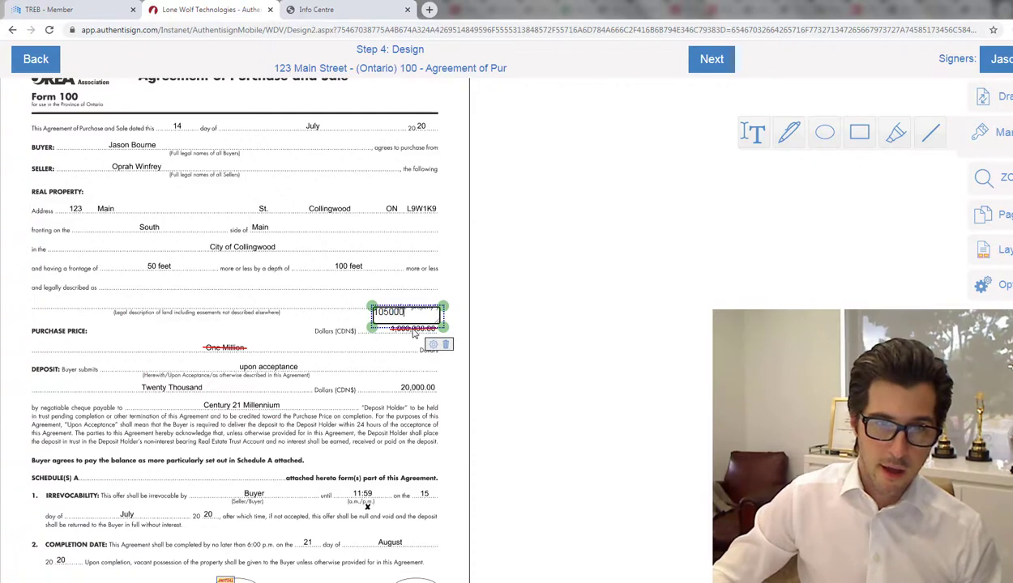
{"action": "type", "text": "0"}
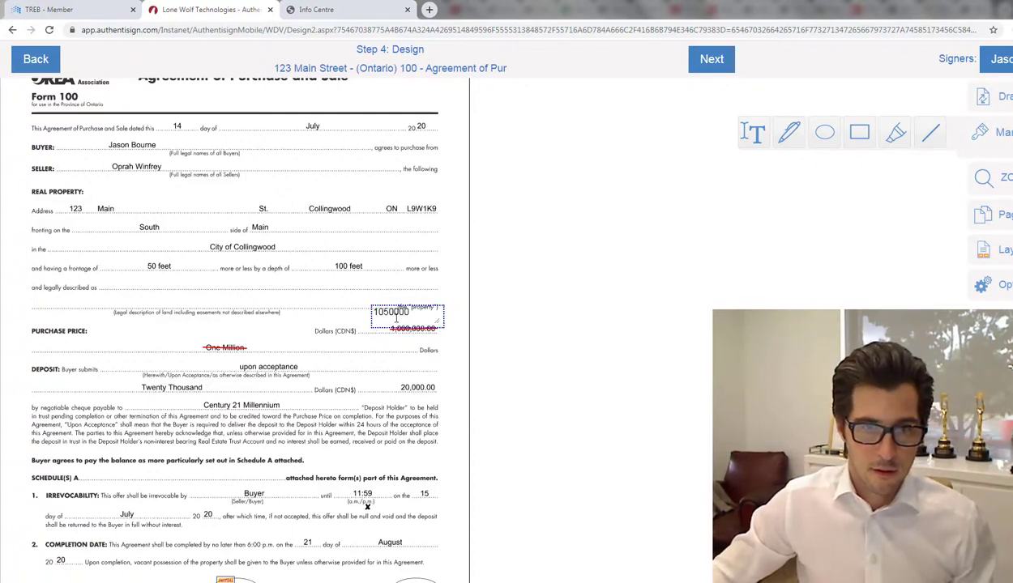
{"action": "left_click", "coordinate": [414, 322]}
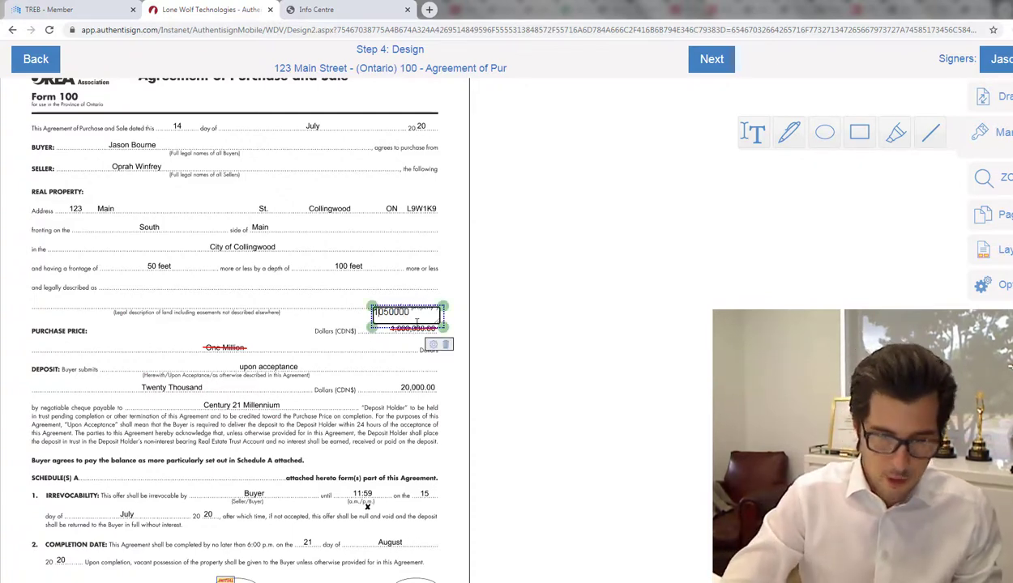
{"action": "type", "text": ","}
{"action": "key", "text": "Right"}
{"action": "key", "text": "Right"}
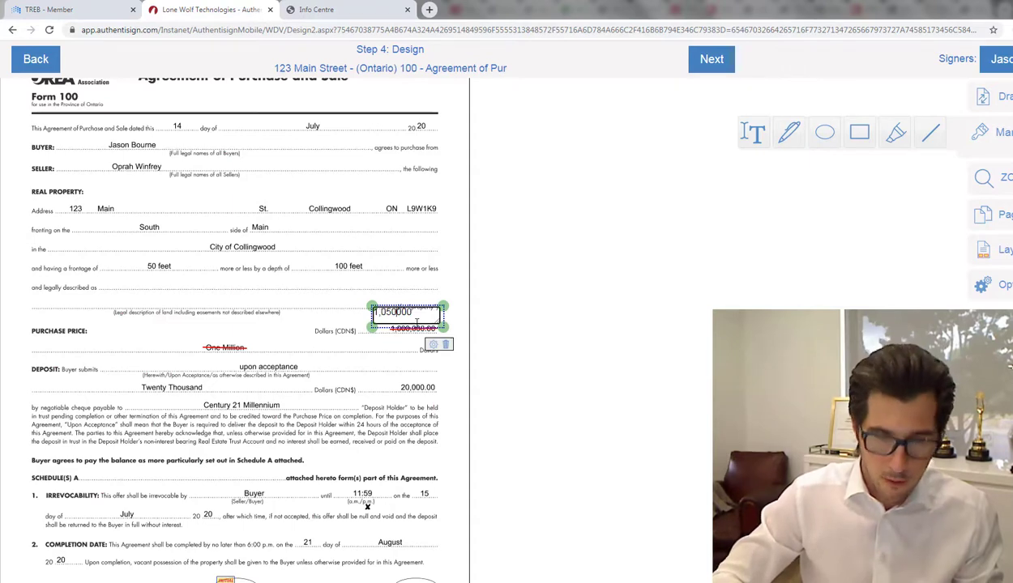
{"action": "type", "text": ","}
Step: Nudge the 1,050,000 box slightly lower, clear of the (the "property") label
{"action": "left_click", "coordinate": [426, 284]}
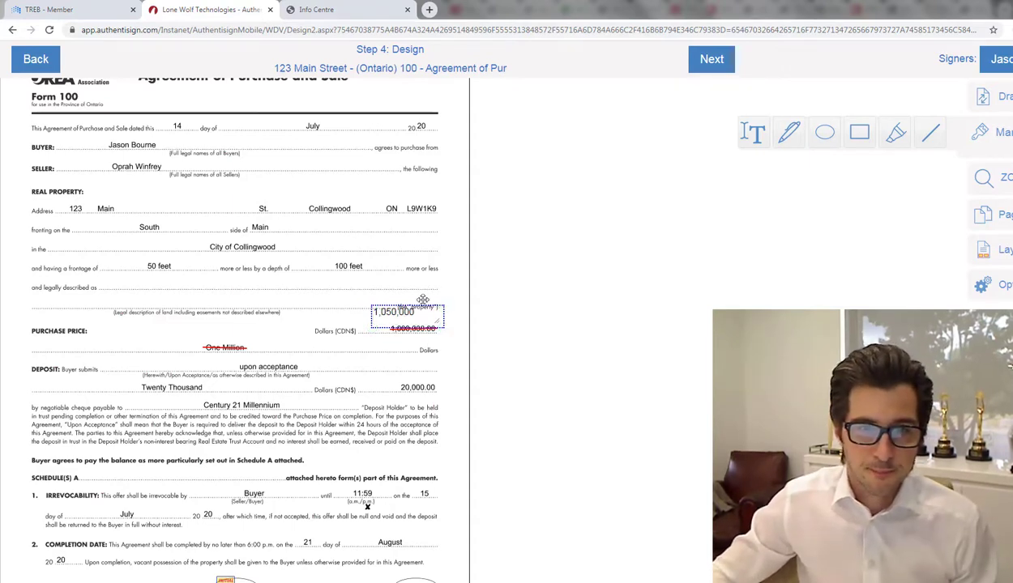
{"action": "left_click", "coordinate": [423, 308]}
{"action": "left_click_drag", "start_coordinate": [423, 308], "coordinate": [424, 315]}
{"action": "left_click", "coordinate": [427, 298]}
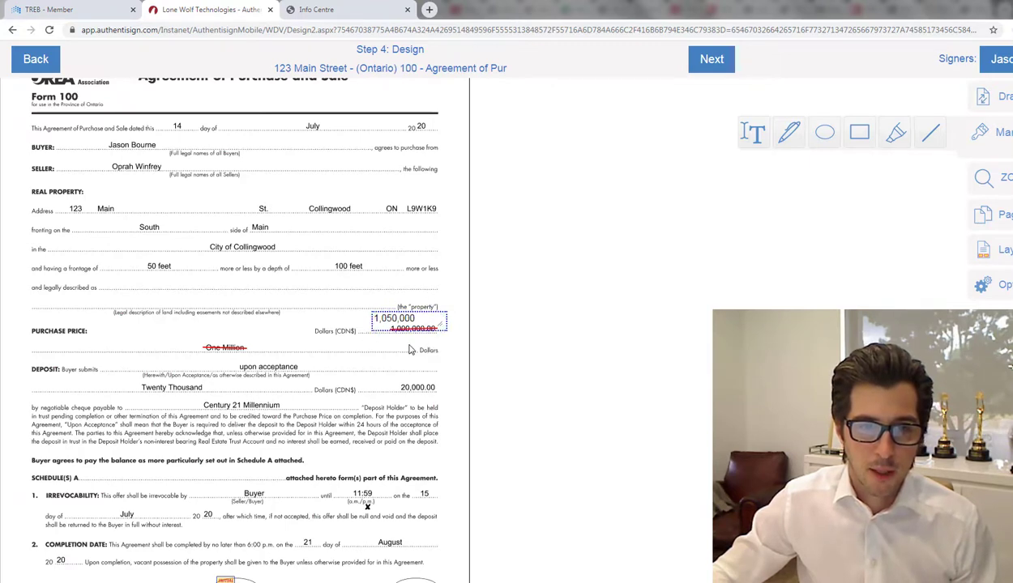
Step: Add a text box beside the struck-out One Million and type the written purchase price
{"action": "left_click", "coordinate": [747, 138]}
{"action": "left_click", "coordinate": [255, 346]}
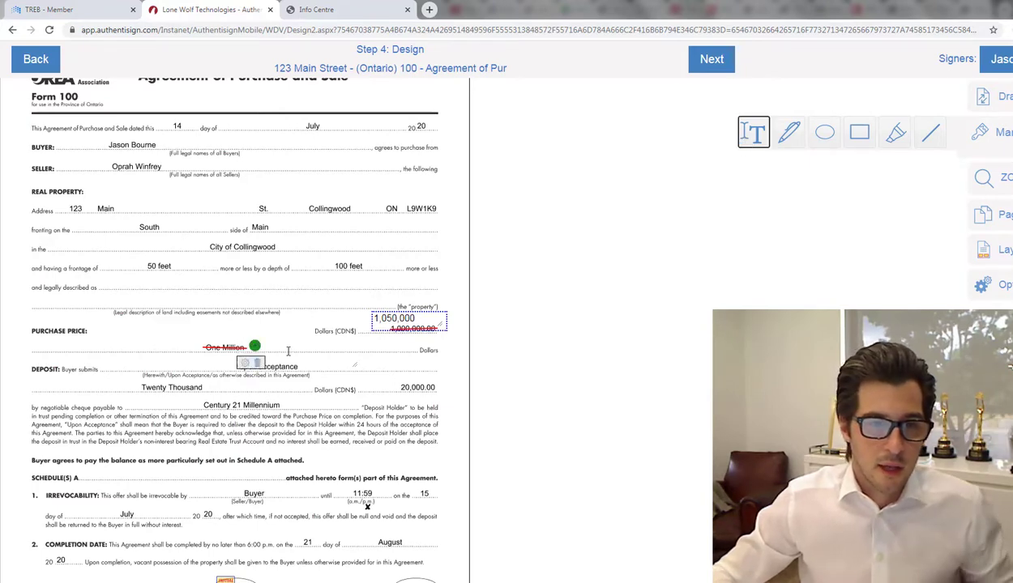
{"action": "left_click_drag", "start_coordinate": [256, 347], "coordinate": [361, 359]}
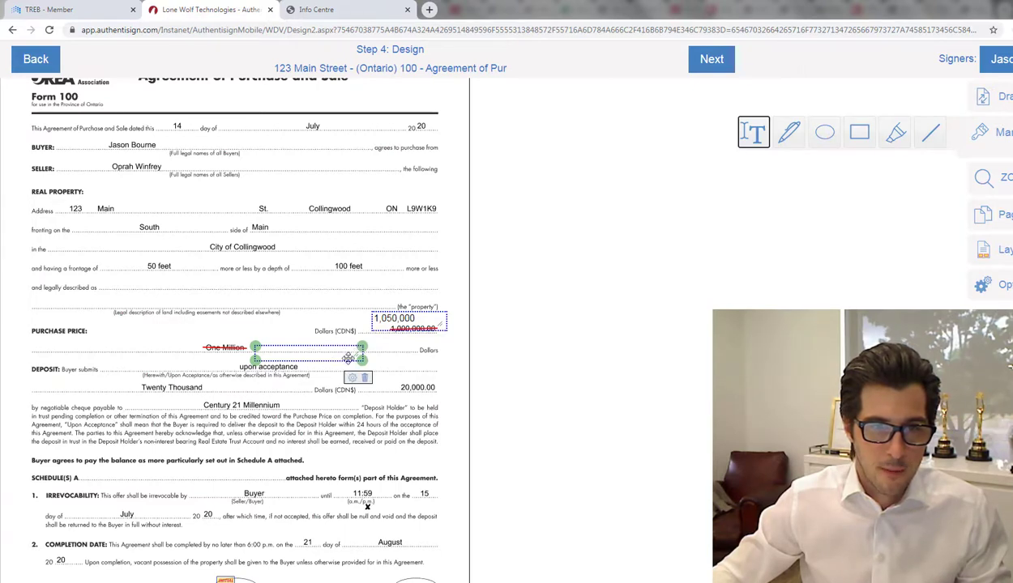
{"action": "left_click_drag", "start_coordinate": [346, 357], "coordinate": [344, 348]}
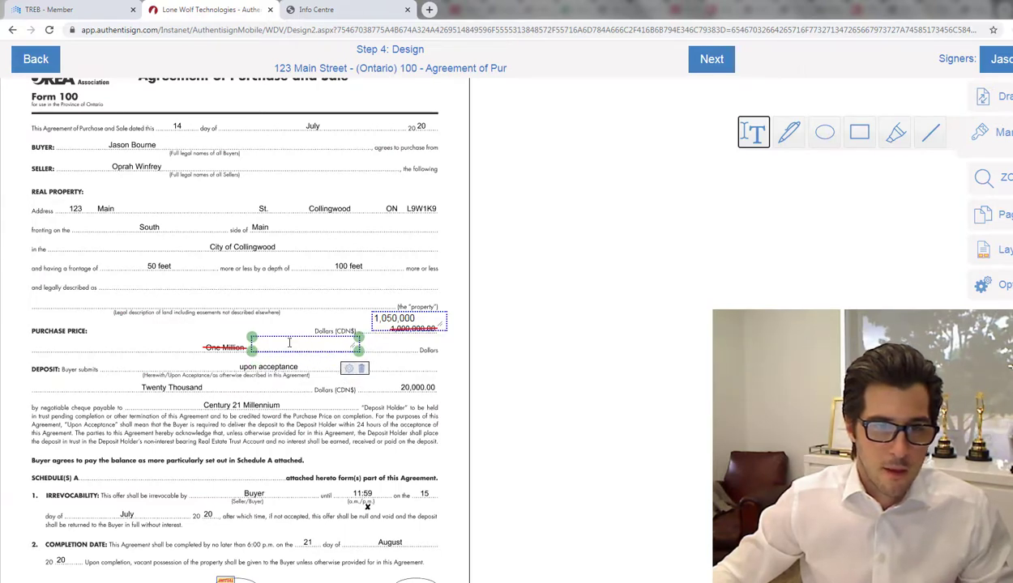
{"action": "left_click", "coordinate": [290, 342]}
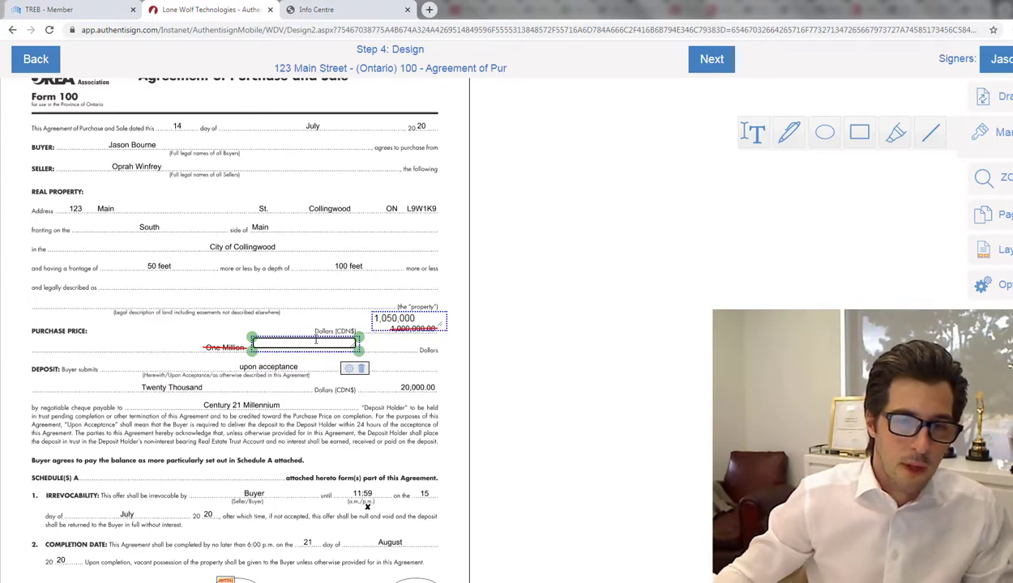
{"action": "type", "text": "On"}
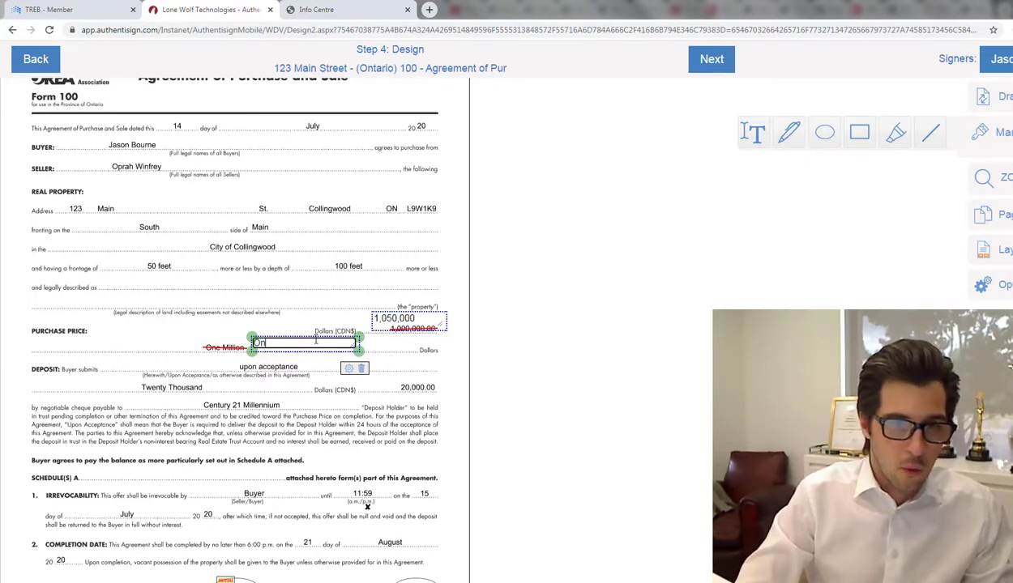
{"action": "type", "text": "e Millo"}
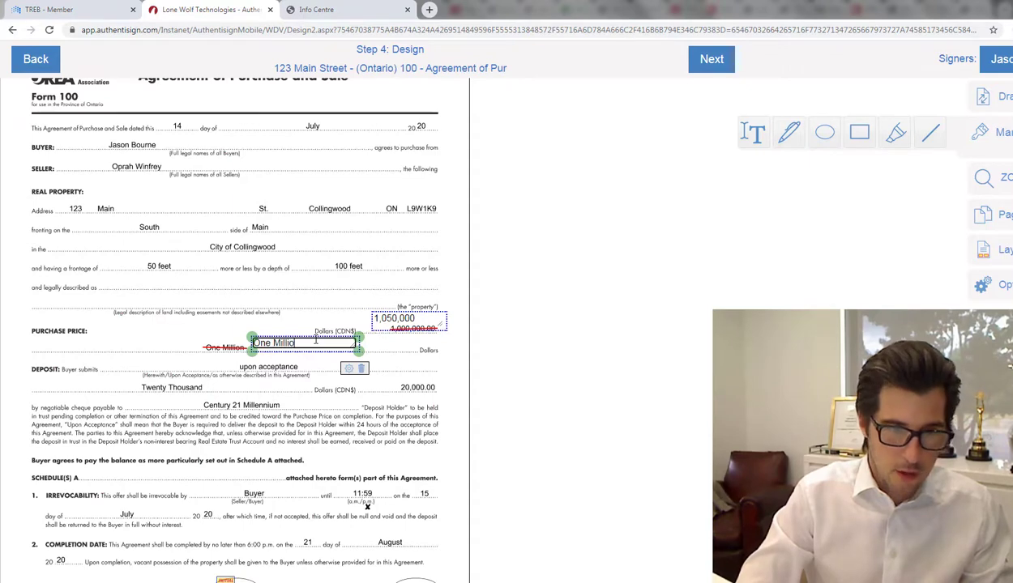
{"action": "type", "text": "n"}
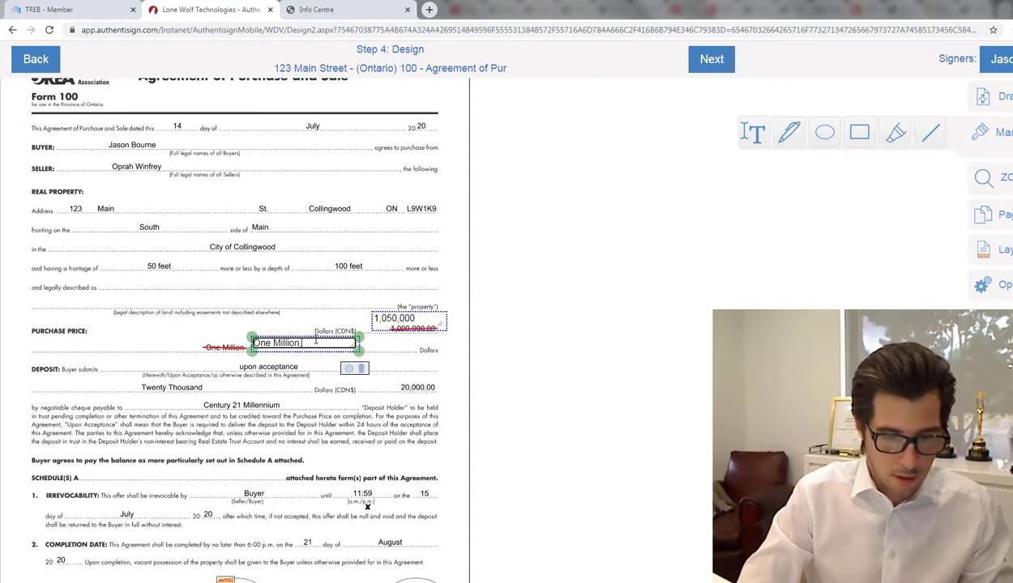
{"action": "type", "text": ", fi"}
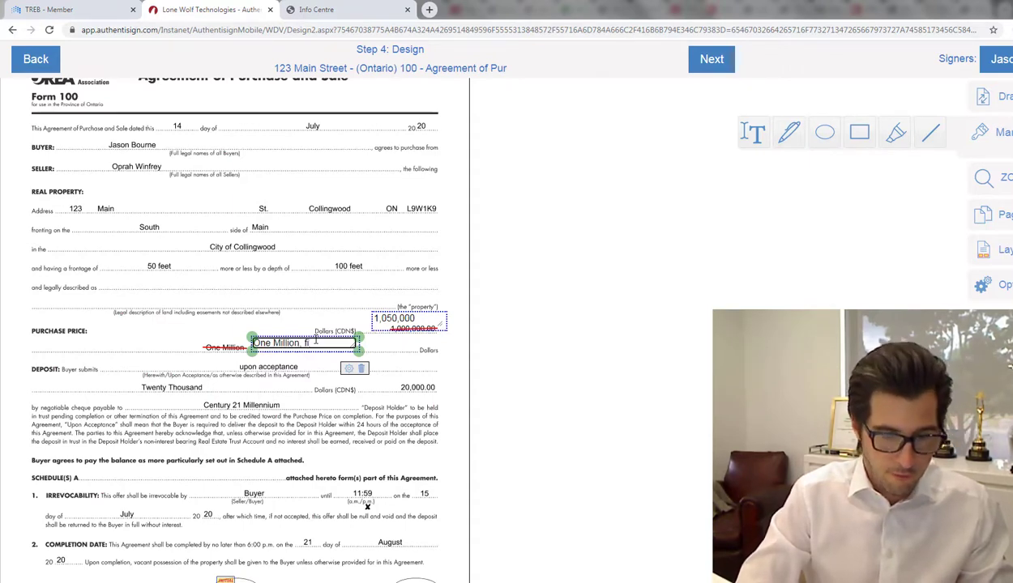
{"action": "type", "text": "ftey t"}
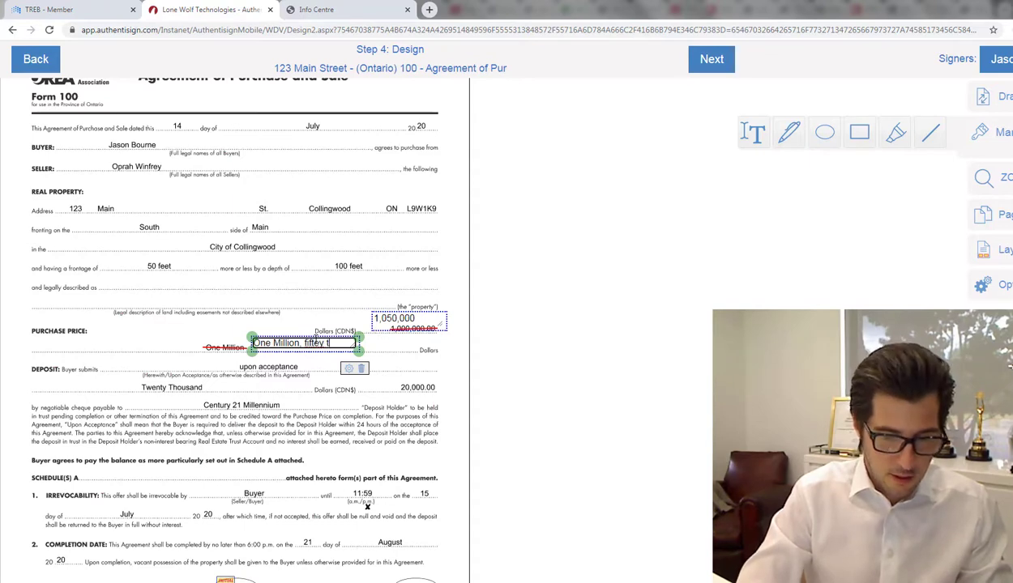
{"action": "type", "text": "h"}
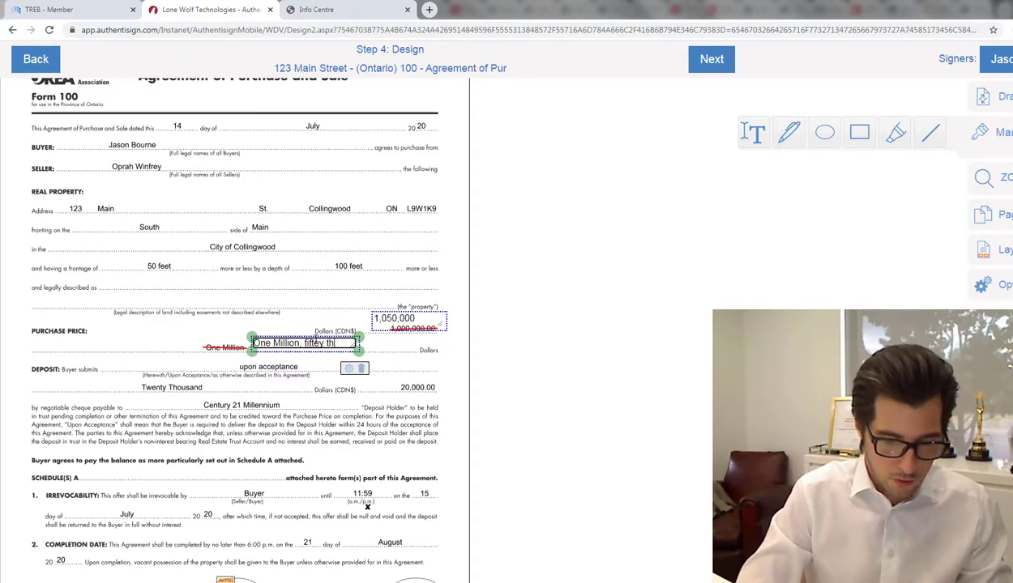
{"action": "type", "text": "rougand"}
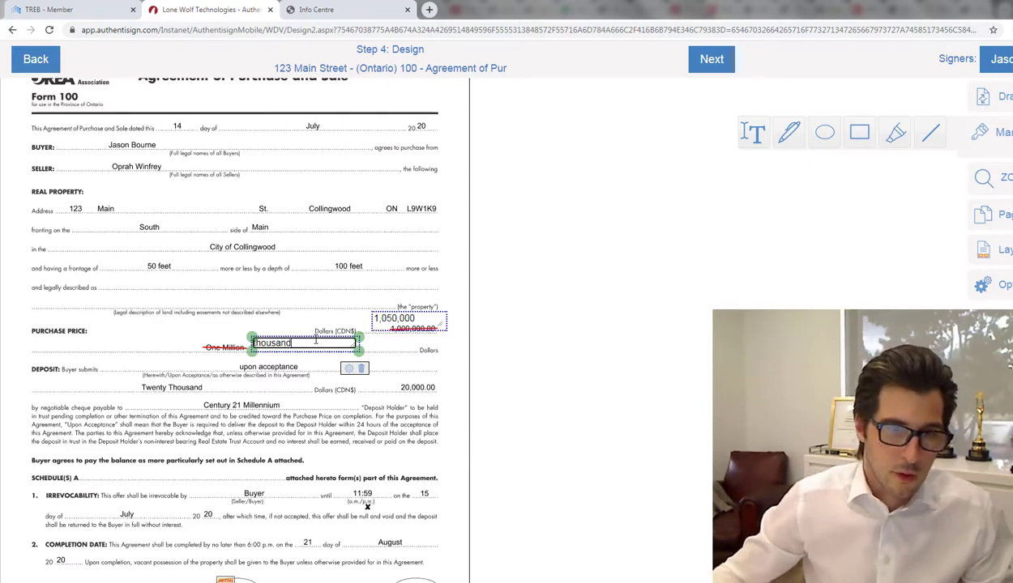
Step: Correct the misspelled 'fiftey' to 'fifty' in the written price
{"action": "left_click", "coordinate": [286, 334]}
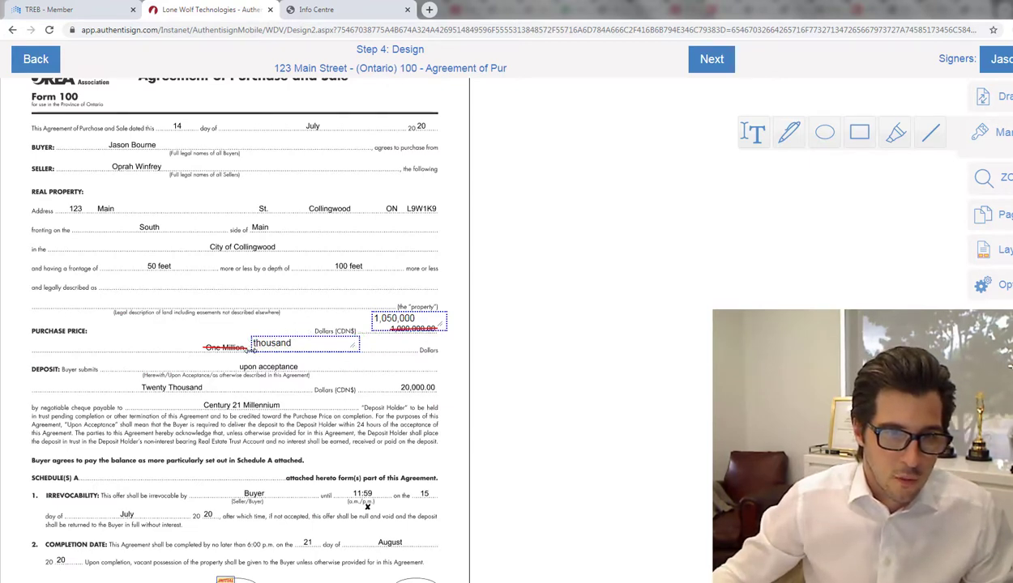
{"action": "left_click", "coordinate": [253, 348]}
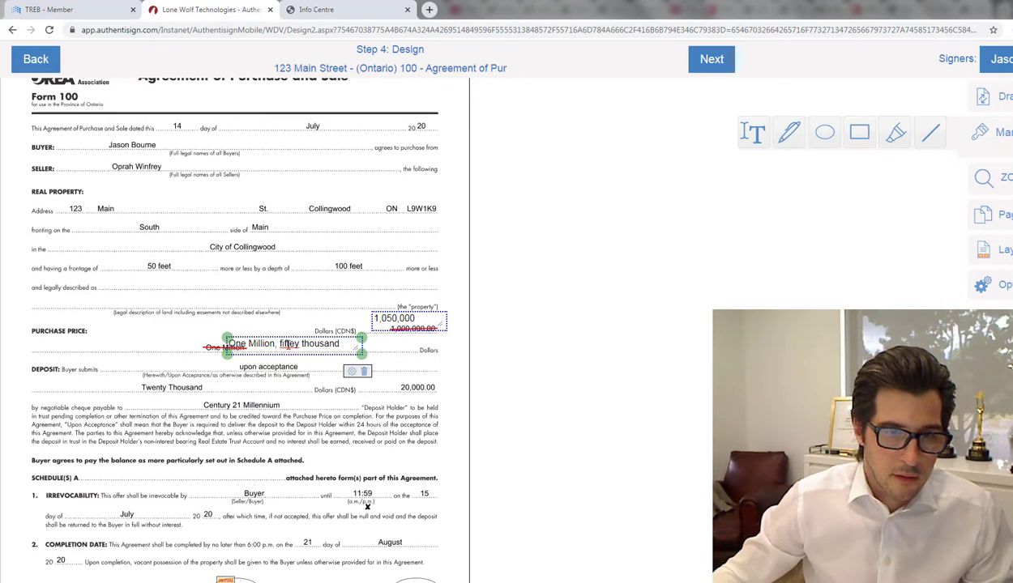
{"action": "double_click", "coordinate": [288, 344]}
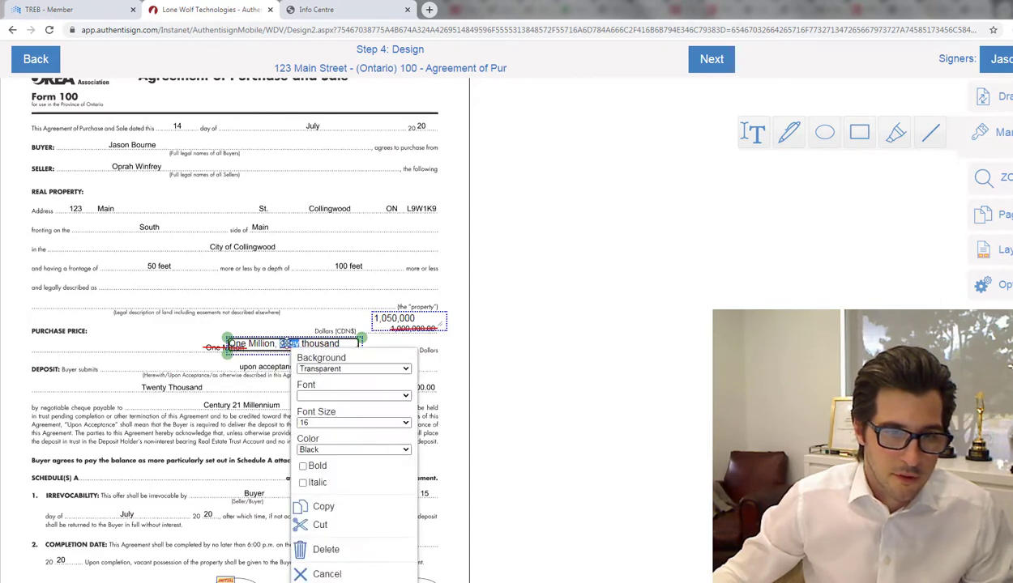
{"action": "left_click", "coordinate": [368, 507]}
{"action": "left_click_drag", "start_coordinate": [361, 335], "coordinate": [363, 336]}
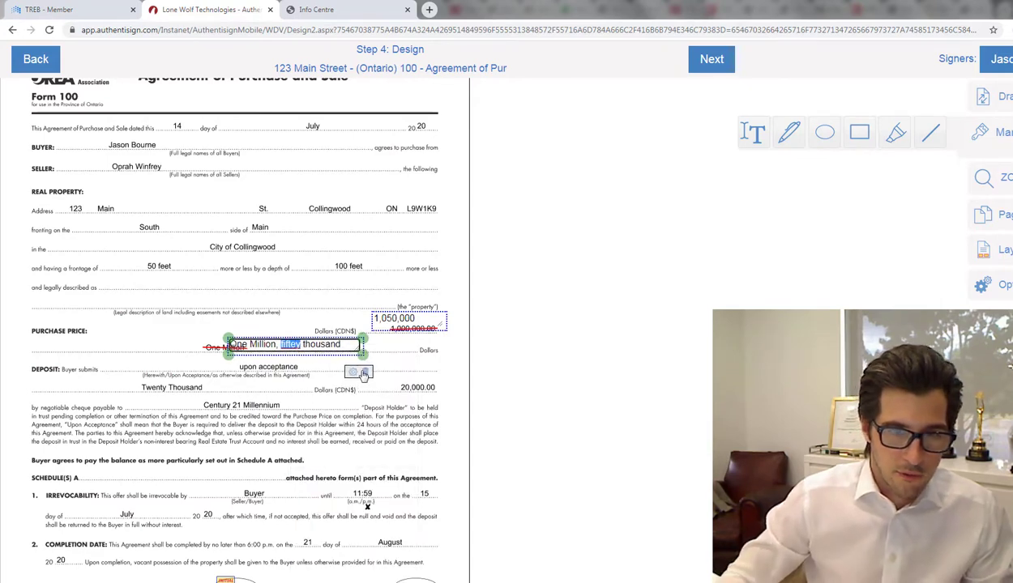
{"action": "type", "text": "fifty"}
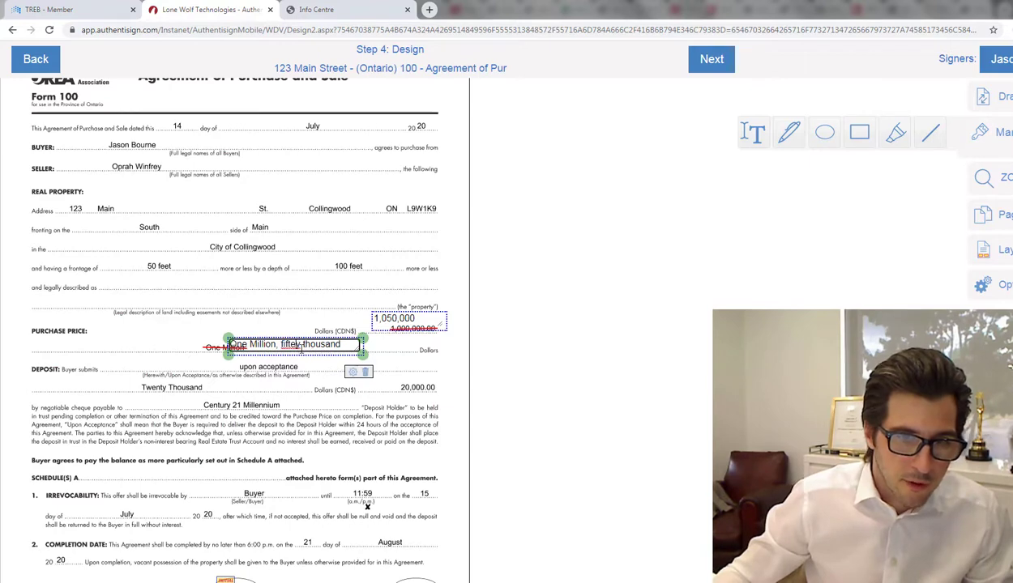
{"action": "left_click", "coordinate": [312, 333]}
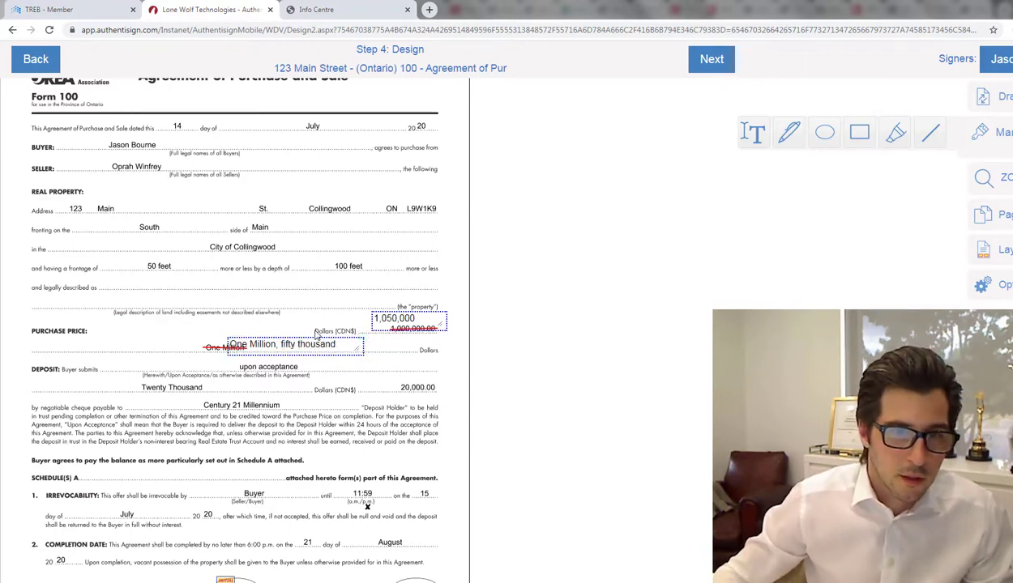
Step: Shift the 'One Million, fifty thousand' box slightly right into place
{"action": "left_click", "coordinate": [325, 337]}
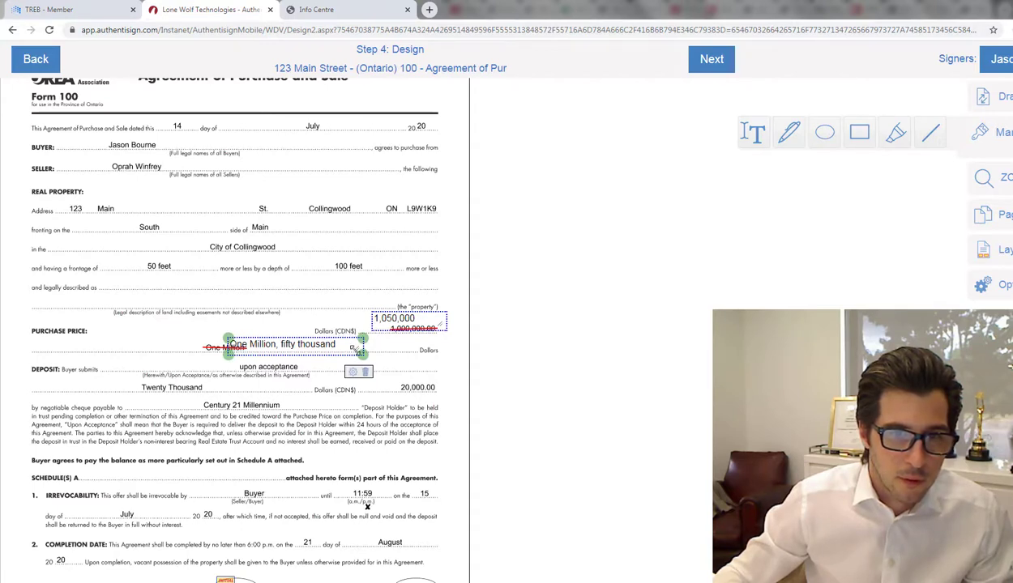
{"action": "left_click_drag", "start_coordinate": [361, 348], "coordinate": [382, 350]}
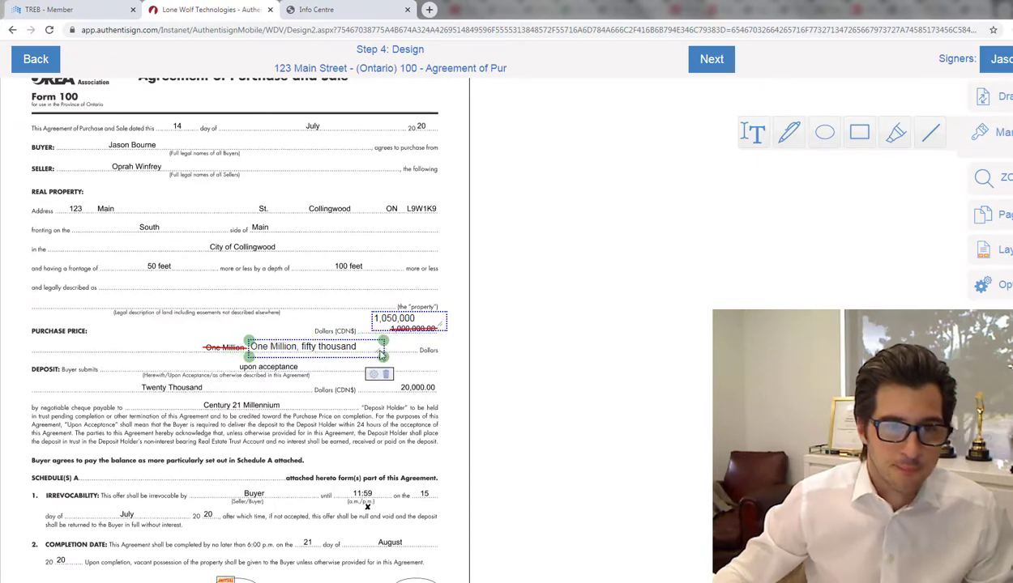
{"action": "left_click", "coordinate": [211, 331]}
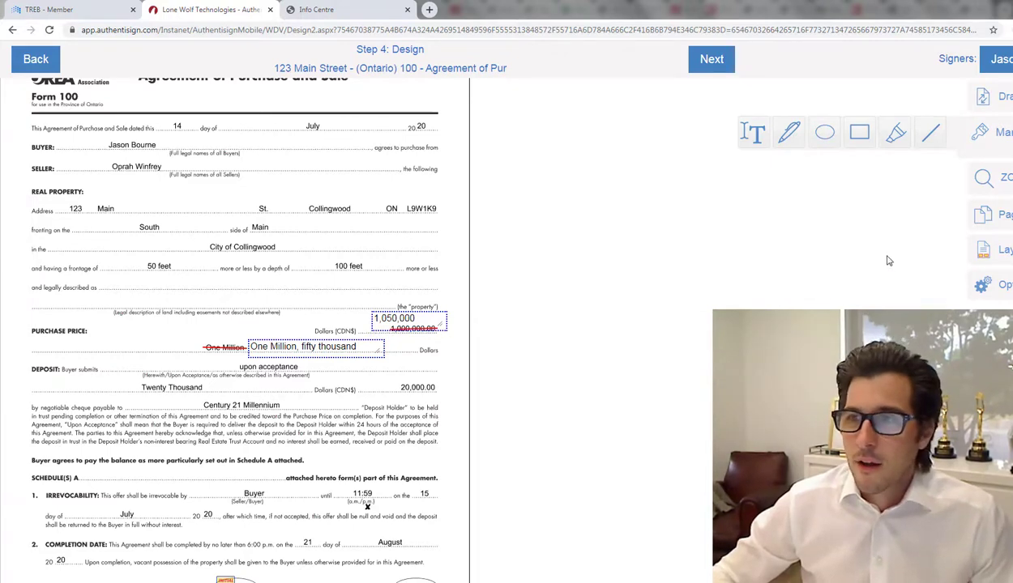
Step: Place two Initial Here fields beside the 1,050,000 figure and the written price
{"action": "left_click", "coordinate": [985, 101]}
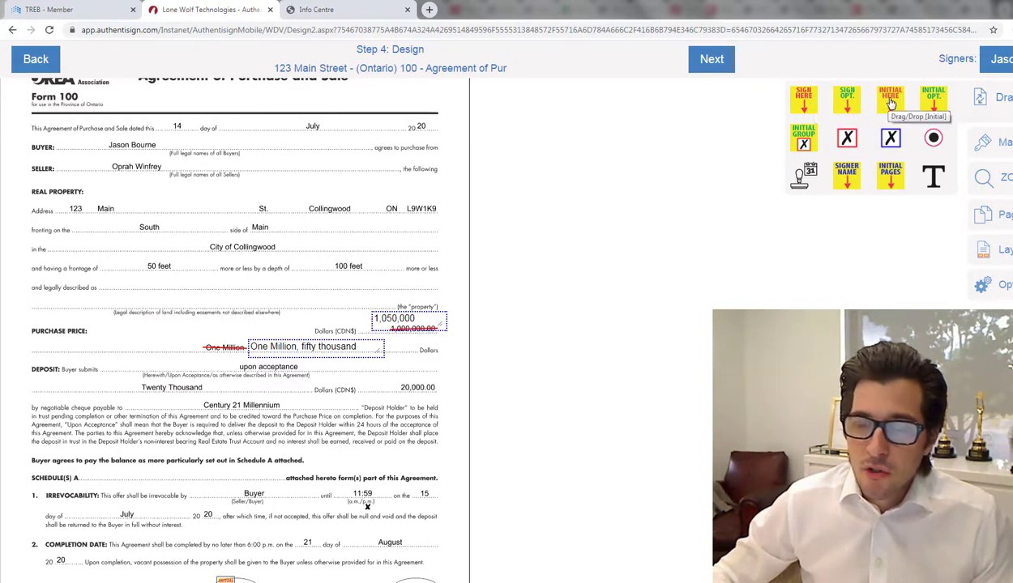
{"action": "left_click_drag", "start_coordinate": [890, 103], "coordinate": [350, 325]}
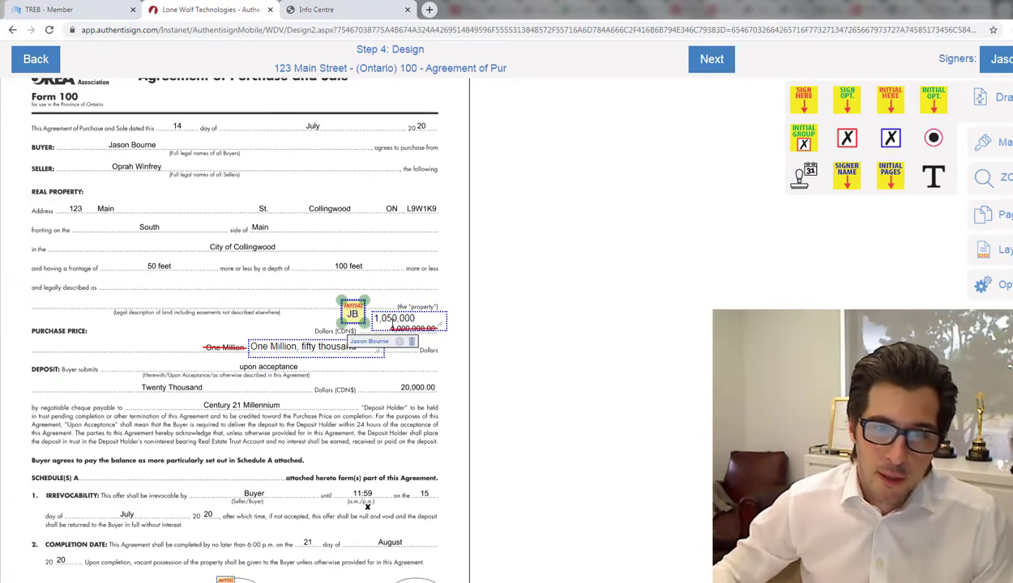
{"action": "left_click_drag", "start_coordinate": [890, 103], "coordinate": [238, 341]}
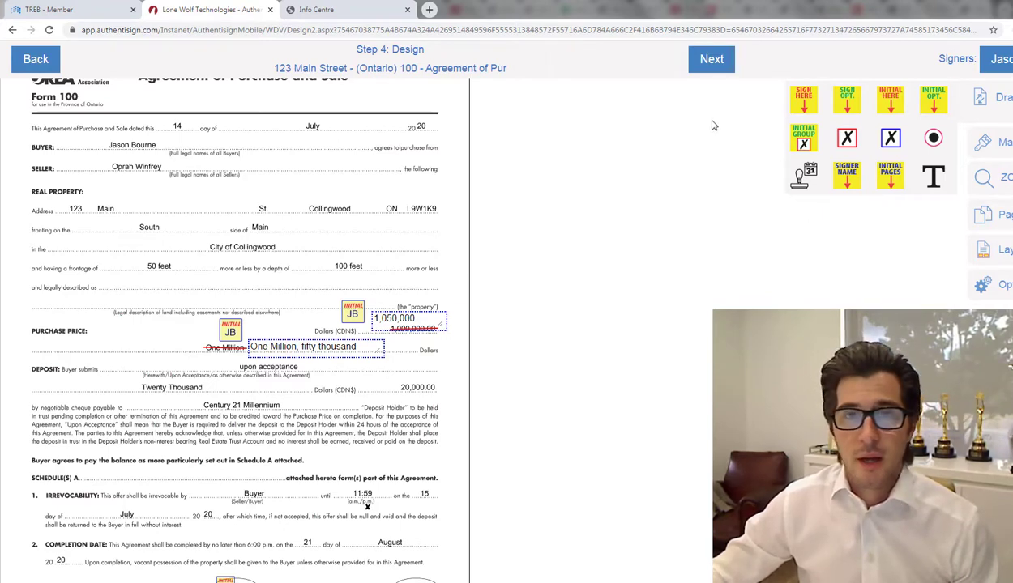
Step: Finish the design step, send invitations from Finalize Signing Setup, and acknowledge the confirmation
{"action": "left_click", "coordinate": [718, 64]}
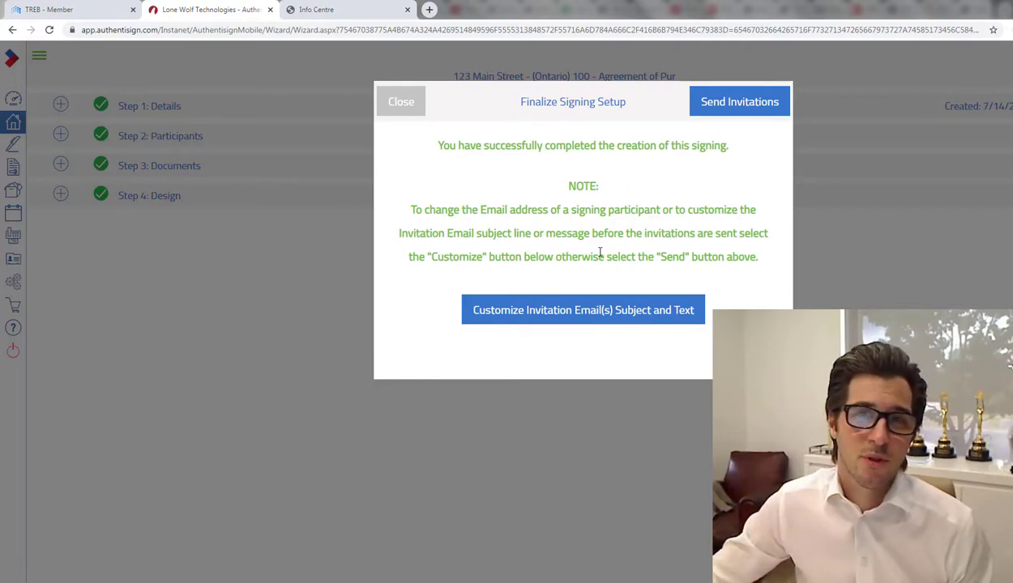
{"action": "left_click", "coordinate": [749, 108]}
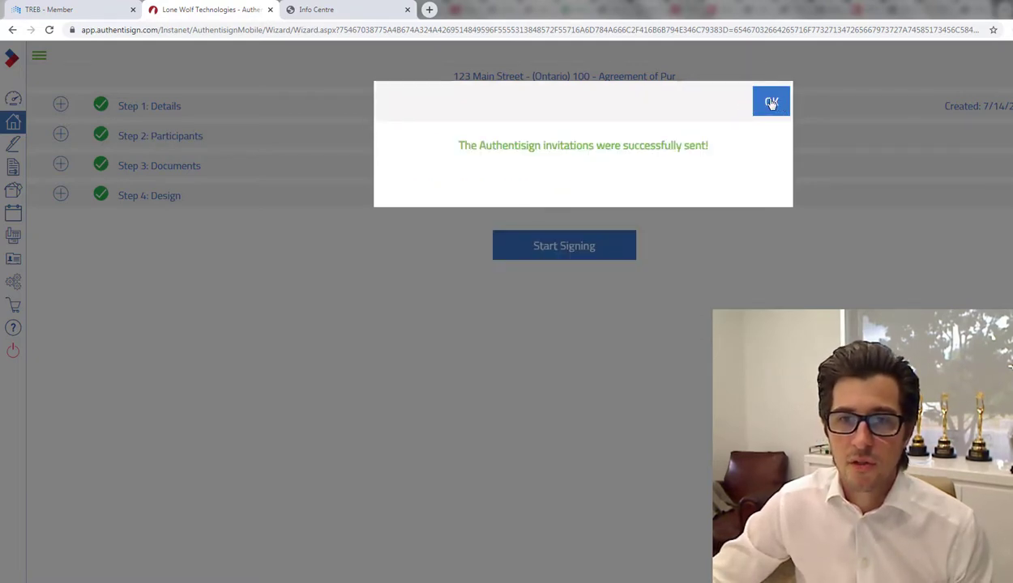
{"action": "left_click", "coordinate": [772, 103]}
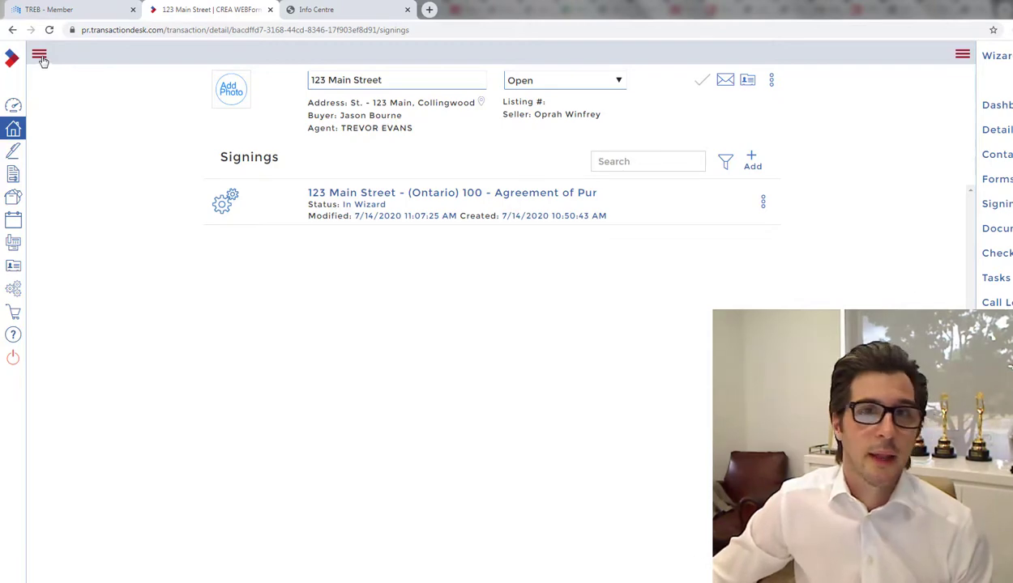
Step: Open the Authentisign signings list from the sidebar to see 123 Main Street marked In Progress
{"action": "left_click", "coordinate": [40, 57]}
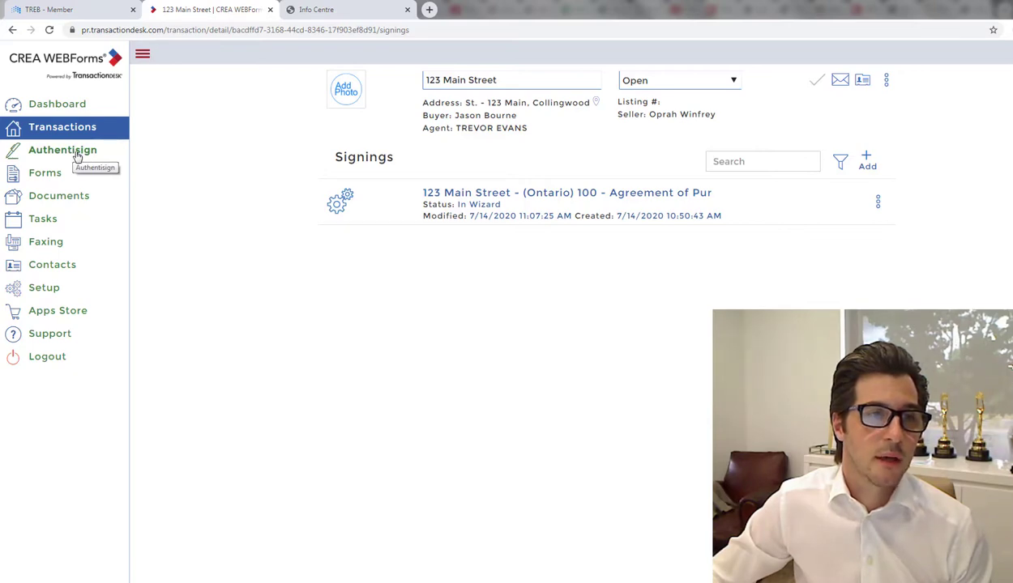
{"action": "left_click", "coordinate": [77, 156]}
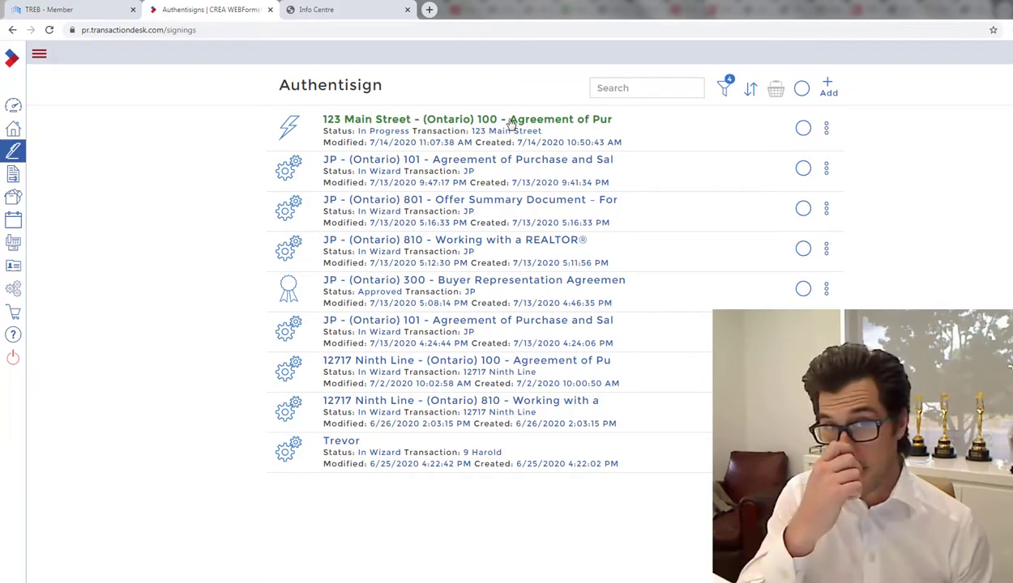
Step: View the 123 Main Street signing's original document, then return to the CREA WEBForms Member Dashboard
{"action": "left_click", "coordinate": [511, 122]}
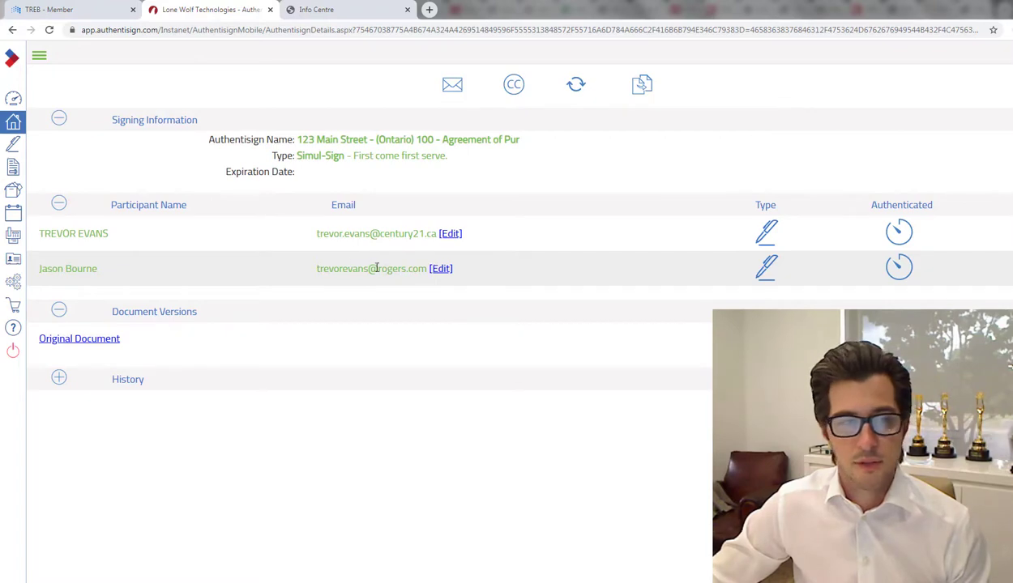
{"action": "left_click", "coordinate": [92, 344]}
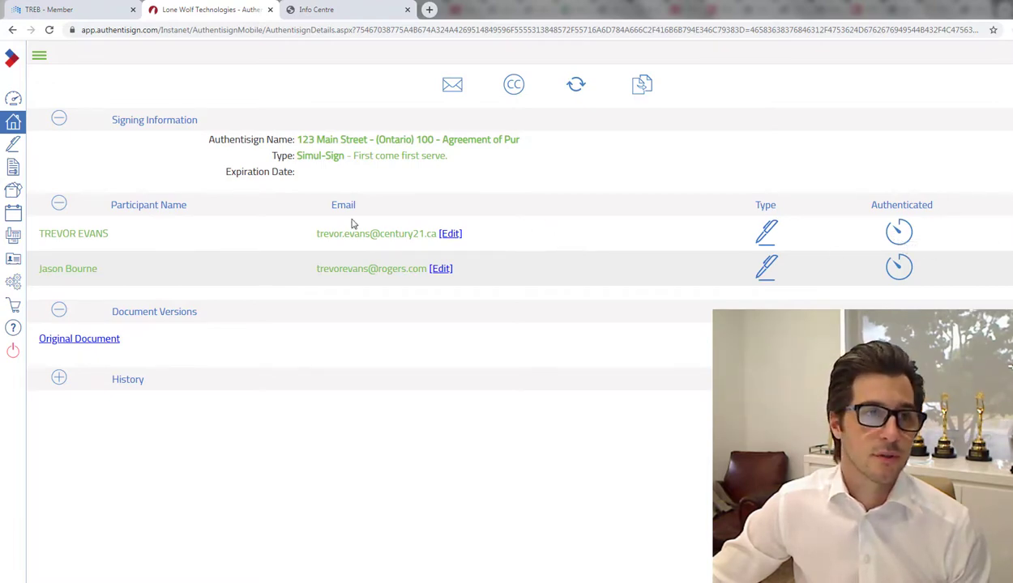
{"action": "left_click", "coordinate": [40, 57]}
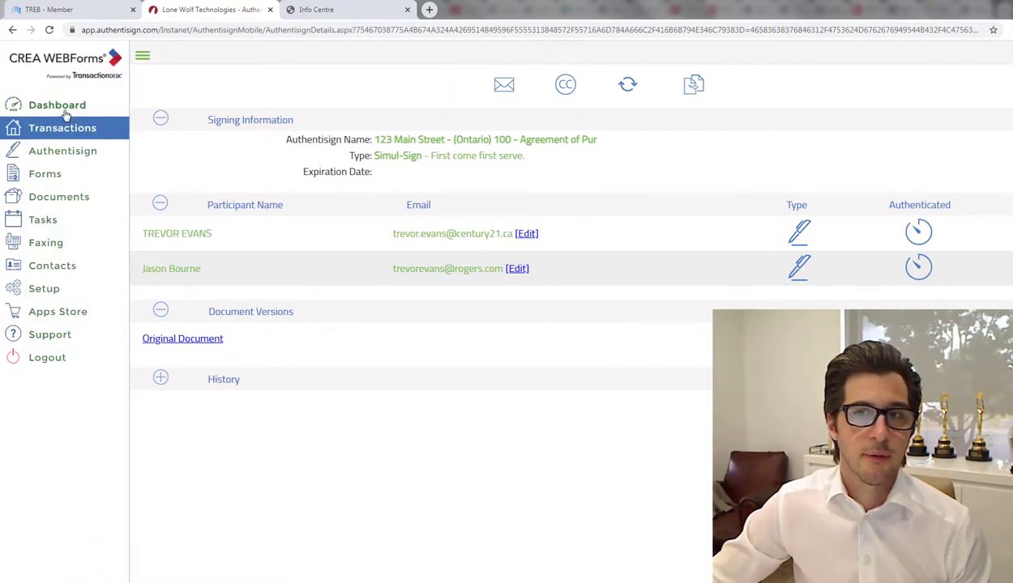
{"action": "left_click", "coordinate": [65, 111]}
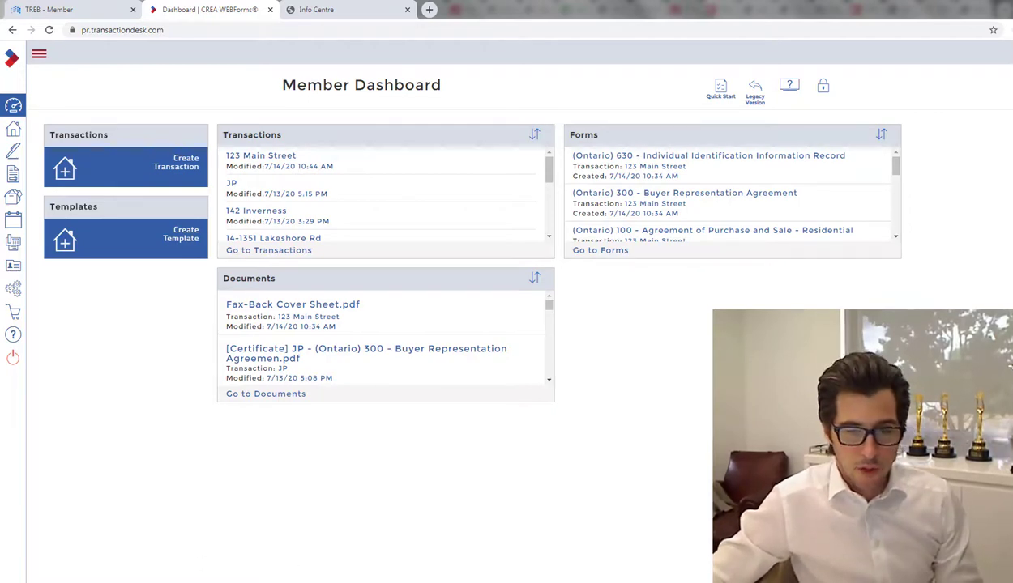
Step: In the Gmail window, start signing from the 123 Main Street Authentisign invitation email
{"action": "mouse_move", "coordinate": [289, 582]}
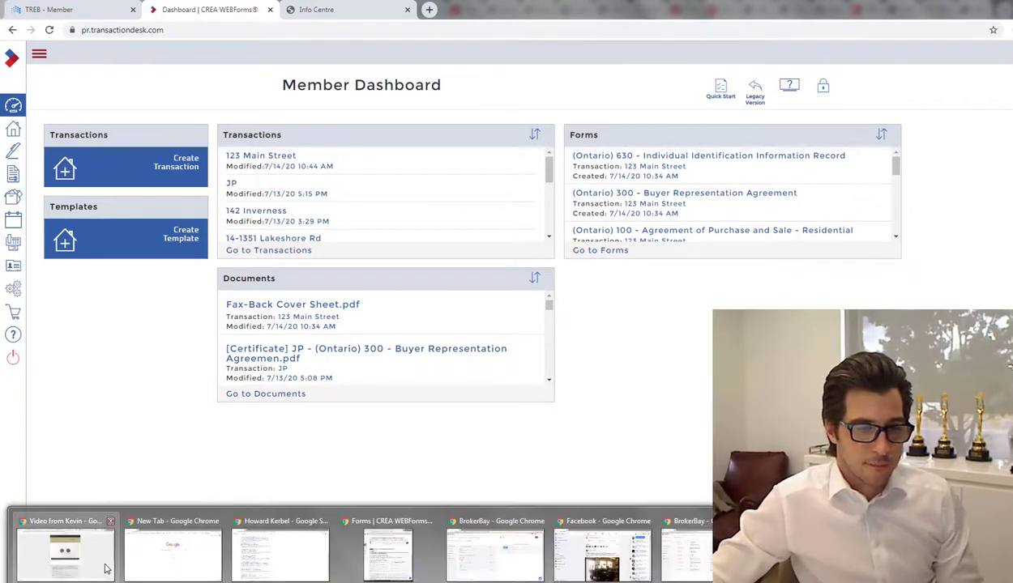
{"action": "left_click", "coordinate": [104, 565]}
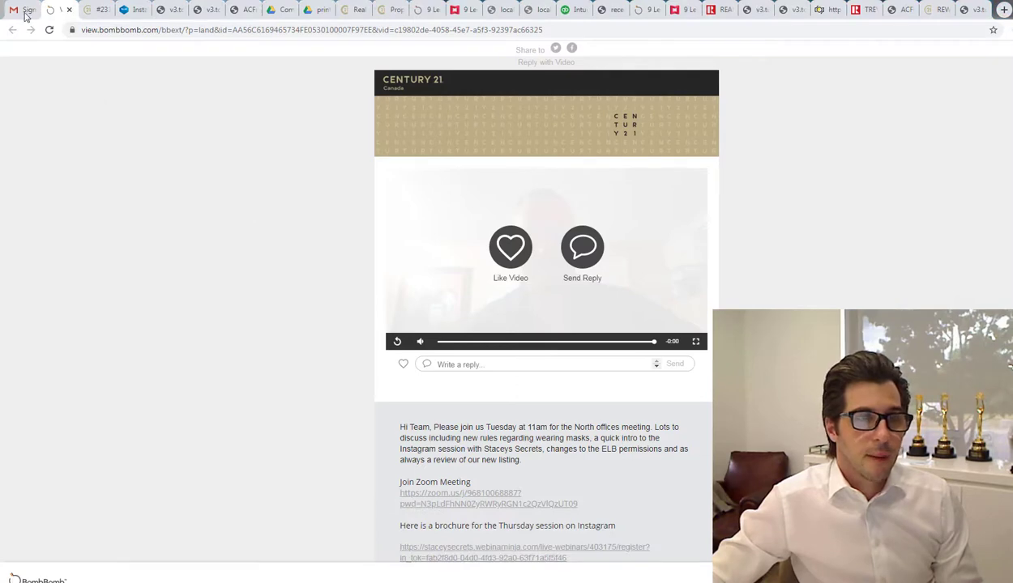
{"action": "left_click", "coordinate": [25, 15]}
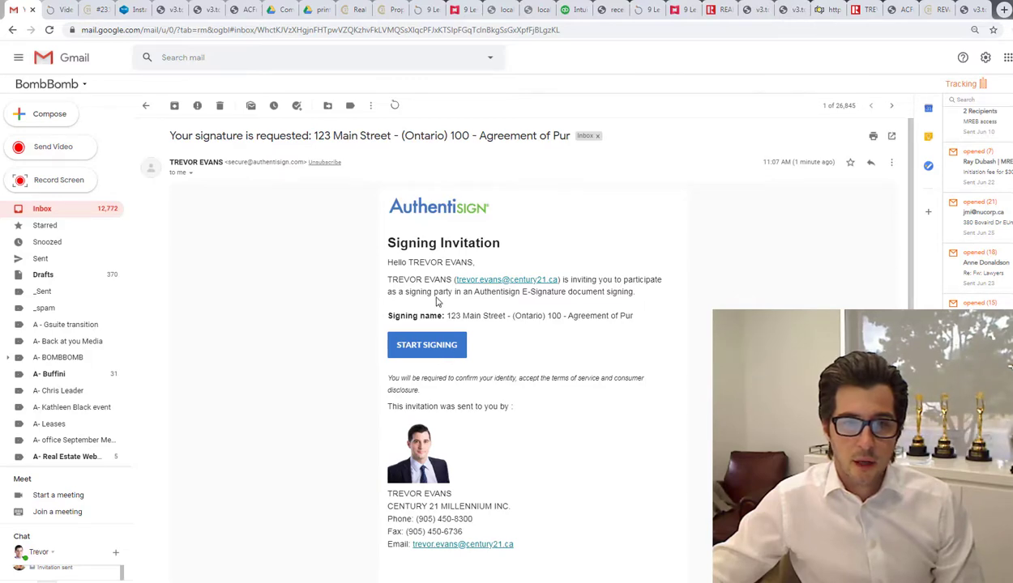
{"action": "left_click", "coordinate": [454, 348]}
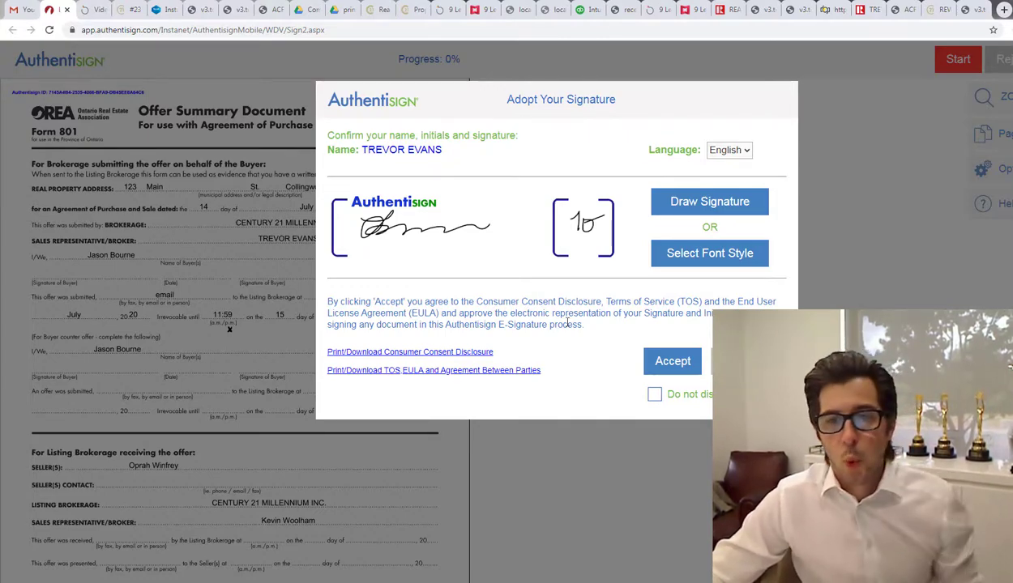
Step: Hand-draw a new signature and matching initials, and adopt them
{"action": "left_click", "coordinate": [684, 208]}
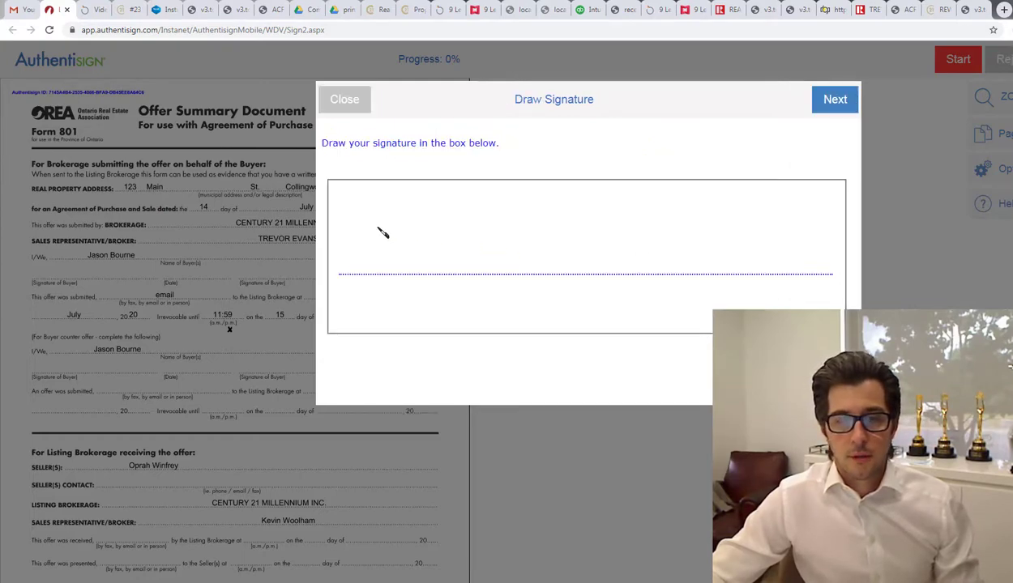
{"action": "mouse_move", "coordinate": [381, 231]}
{"action": "left_mouse_down"}
{"action": "mouse_move", "coordinate": [433, 206]}
{"action": "mouse_move", "coordinate": [383, 251]}
{"action": "mouse_move", "coordinate": [421, 269]}
{"action": "mouse_move", "coordinate": [575, 280]}
{"action": "mouse_move", "coordinate": [719, 233]}
{"action": "mouse_move", "coordinate": [579, 224]}
{"action": "mouse_move", "coordinate": [672, 237]}
{"action": "mouse_move", "coordinate": [731, 260]}
{"action": "left_mouse_up"}
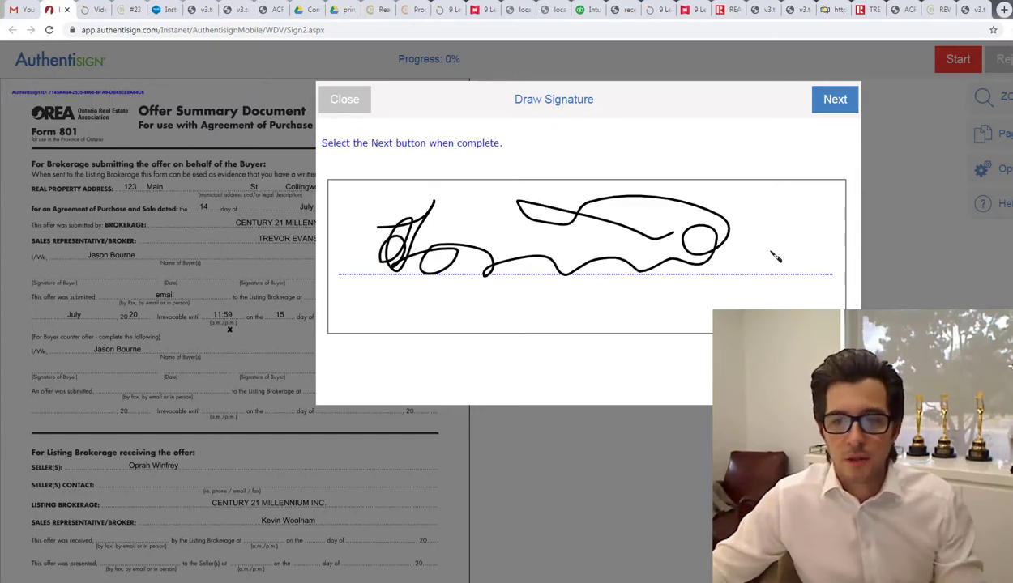
{"action": "left_click", "coordinate": [834, 98]}
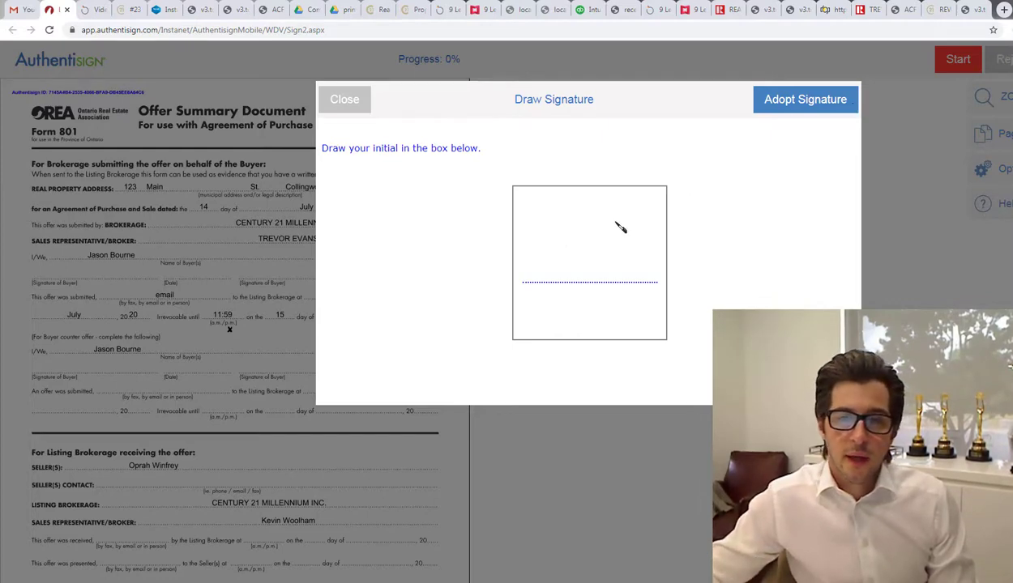
{"action": "mouse_move", "coordinate": [560, 226]}
{"action": "left_mouse_down"}
{"action": "mouse_move", "coordinate": [561, 281]}
{"action": "mouse_move", "coordinate": [559, 226]}
{"action": "mouse_move", "coordinate": [582, 226]}
{"action": "mouse_move", "coordinate": [591, 253]}
{"action": "left_mouse_up"}
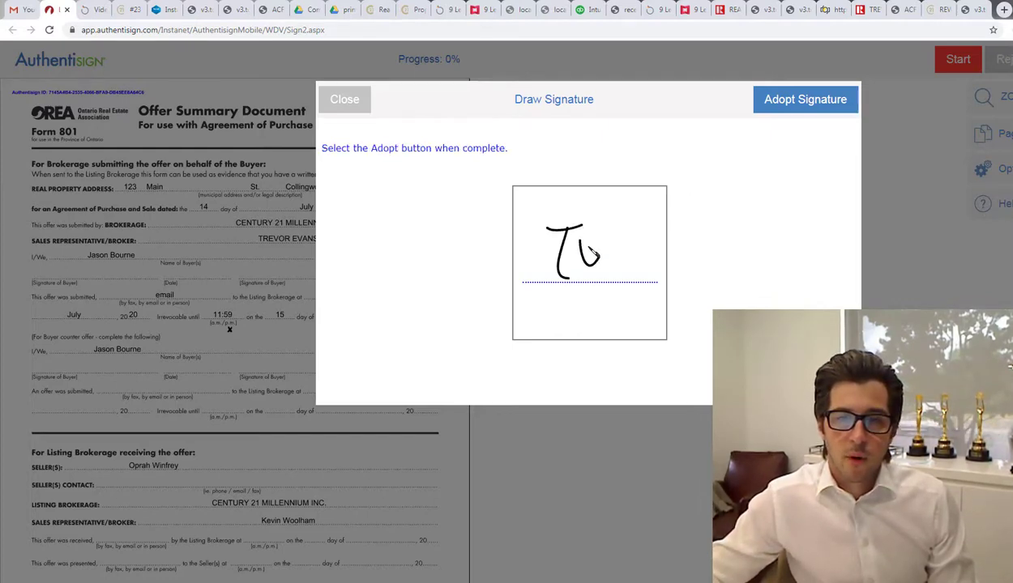
{"action": "left_click", "coordinate": [817, 101]}
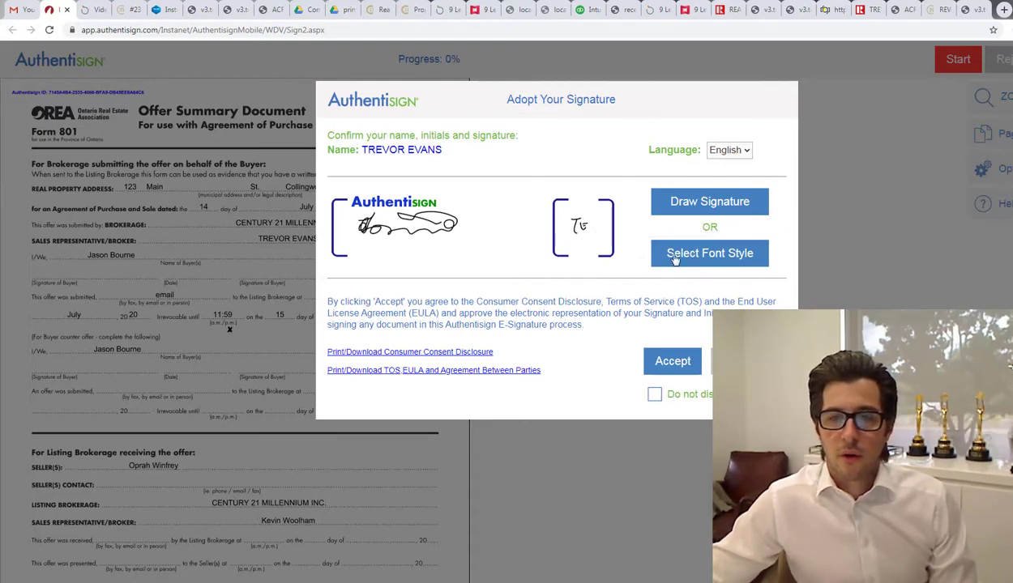
Step: Switch the signature and initials to the first script font style and save
{"action": "left_click", "coordinate": [703, 259]}
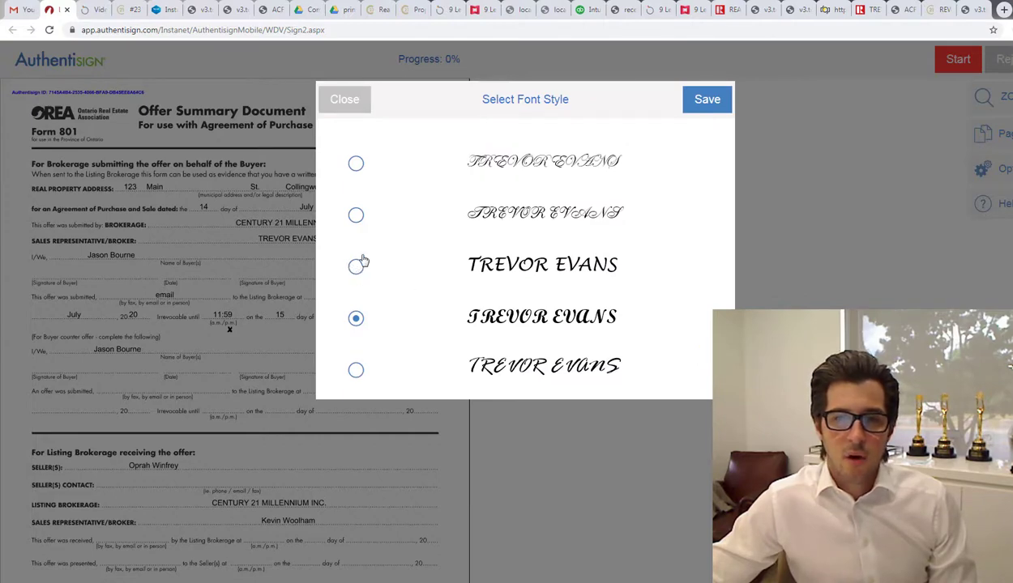
{"action": "left_click", "coordinate": [356, 166]}
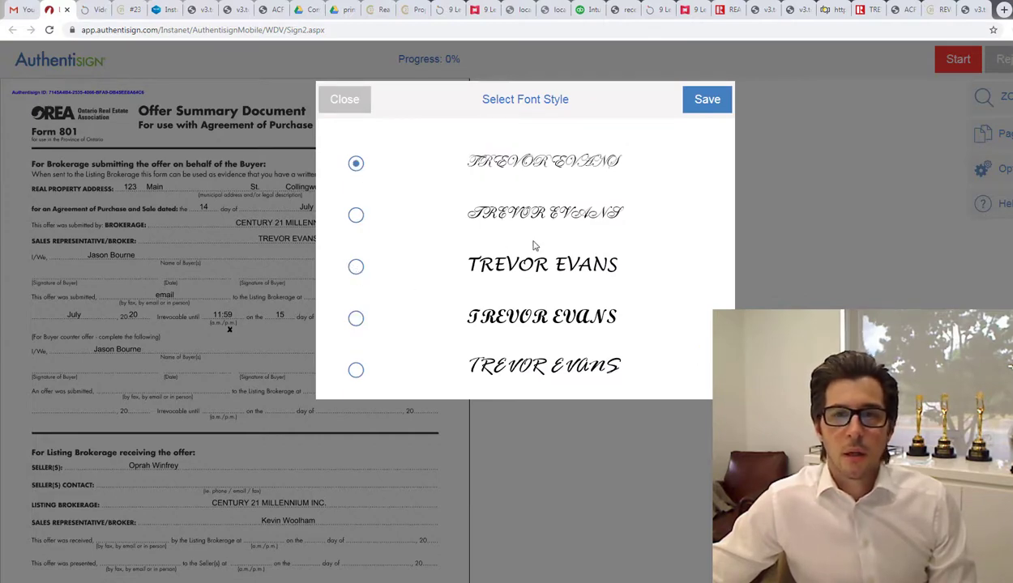
{"action": "left_click", "coordinate": [711, 104]}
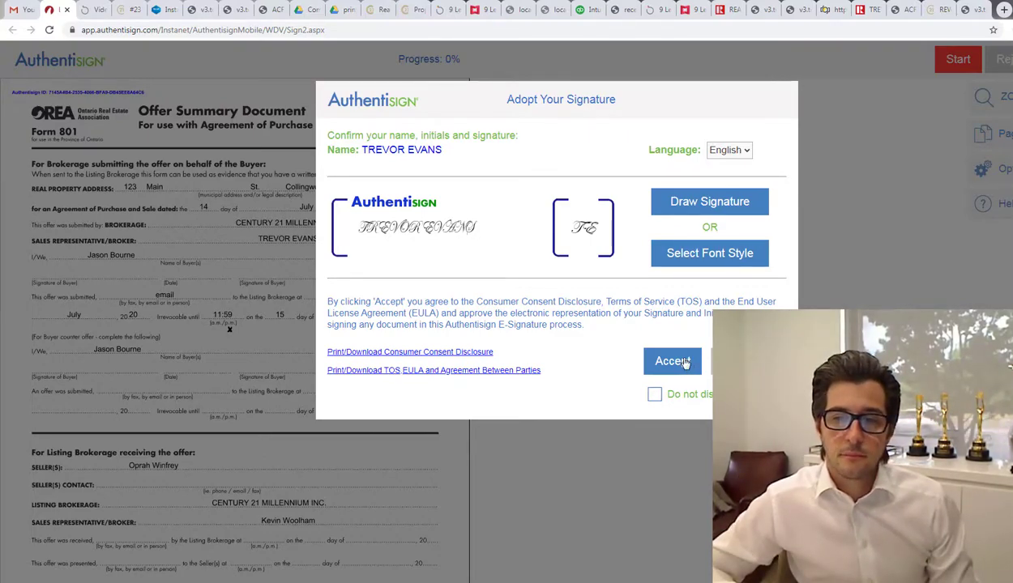
Step: Accept the adopted signature and consent terms, then scroll through the forms to review them
{"action": "left_click", "coordinate": [684, 362]}
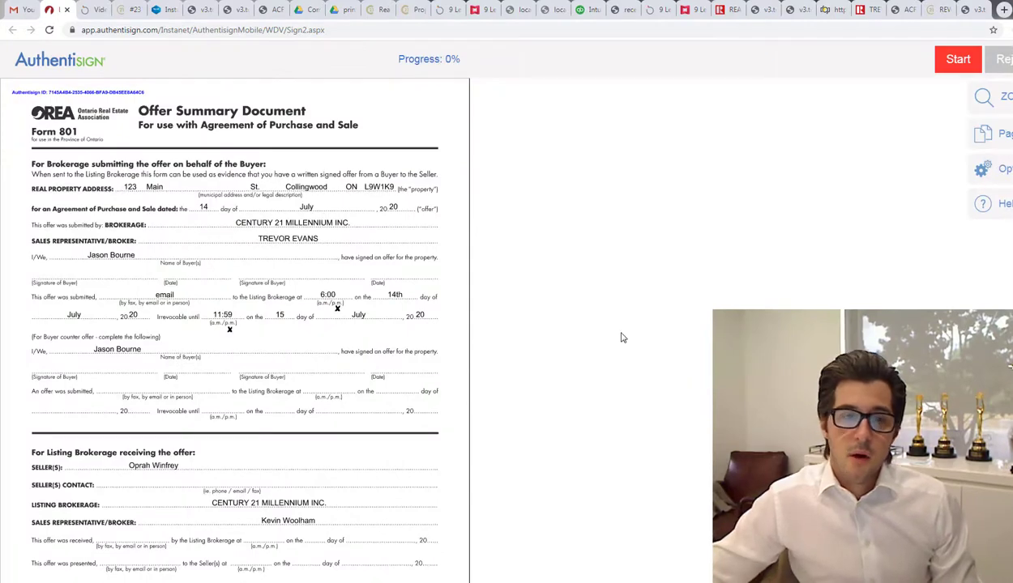
{"action": "scroll", "coordinate": [623, 337], "scroll_direction": "down", "scroll_amount": 1}
{"action": "scroll", "coordinate": [577, 327], "scroll_direction": "up", "scroll_amount": 1}
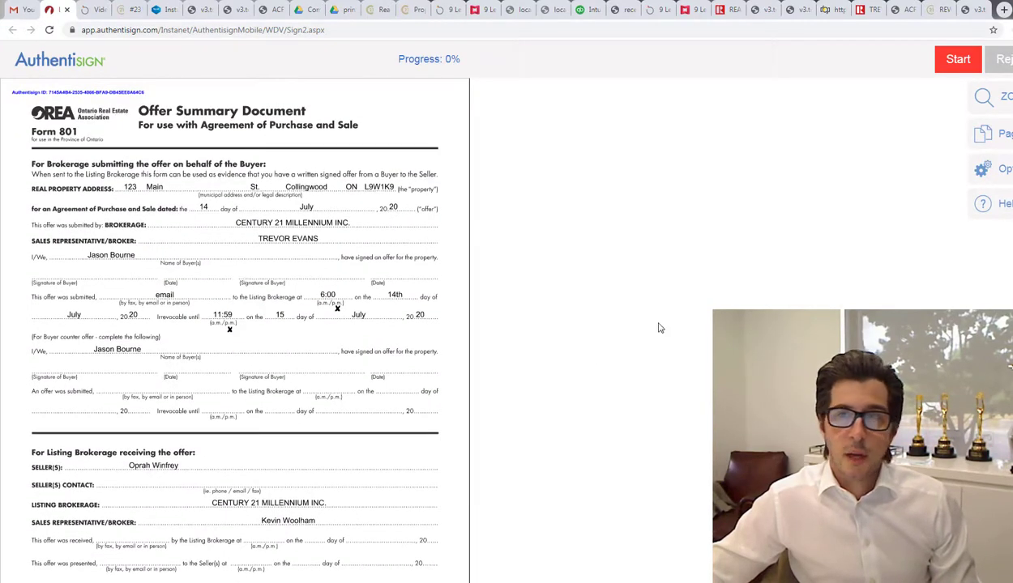
{"action": "scroll", "coordinate": [235, 324], "scroll_direction": "down", "scroll_amount": 15}
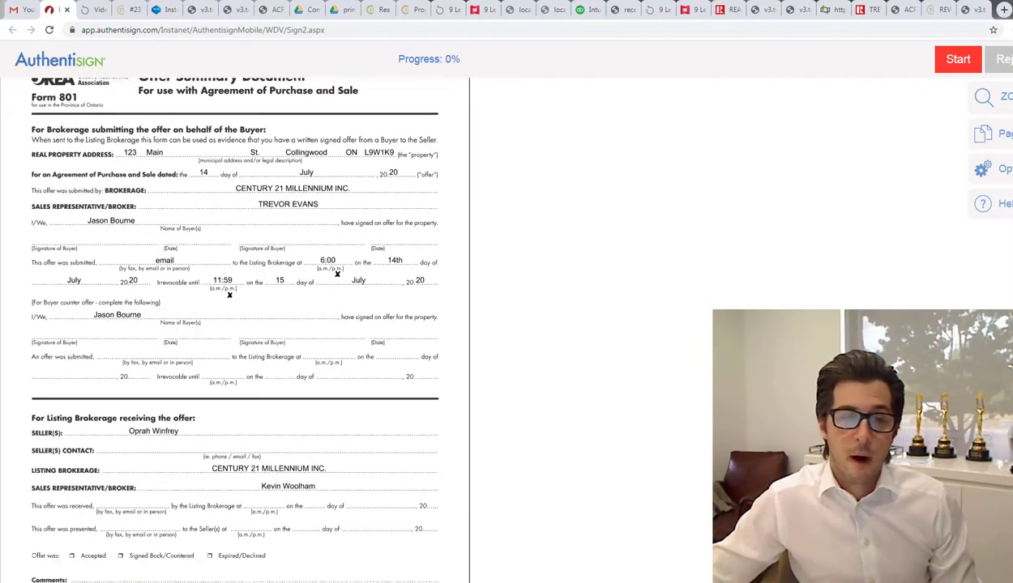
{"action": "scroll", "coordinate": [235, 324], "scroll_direction": "down", "scroll_amount": 12}
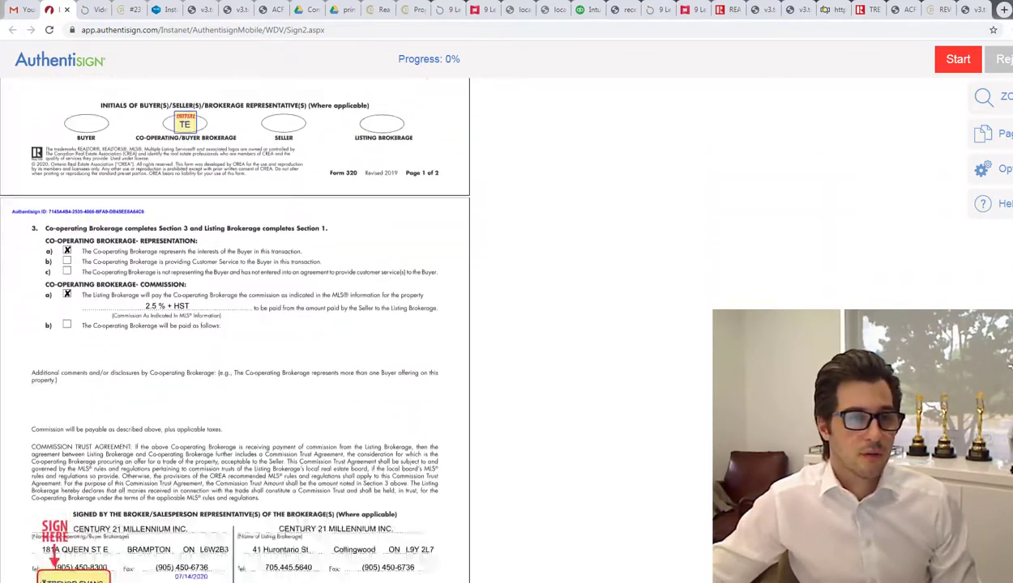
{"action": "scroll", "coordinate": [396, 258], "scroll_direction": "down", "scroll_amount": 2}
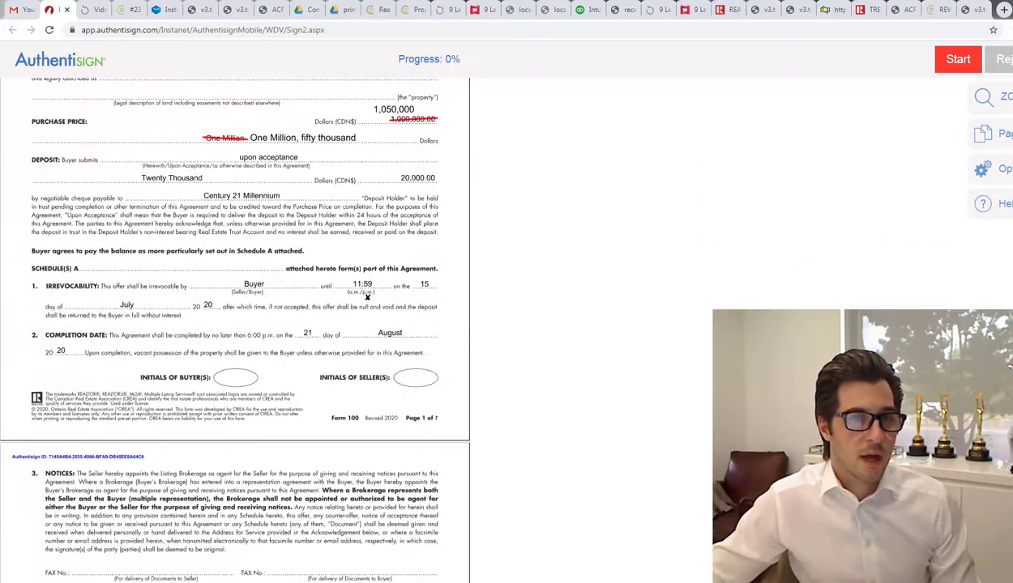
{"action": "scroll", "coordinate": [396, 257], "scroll_direction": "up", "scroll_amount": 2}
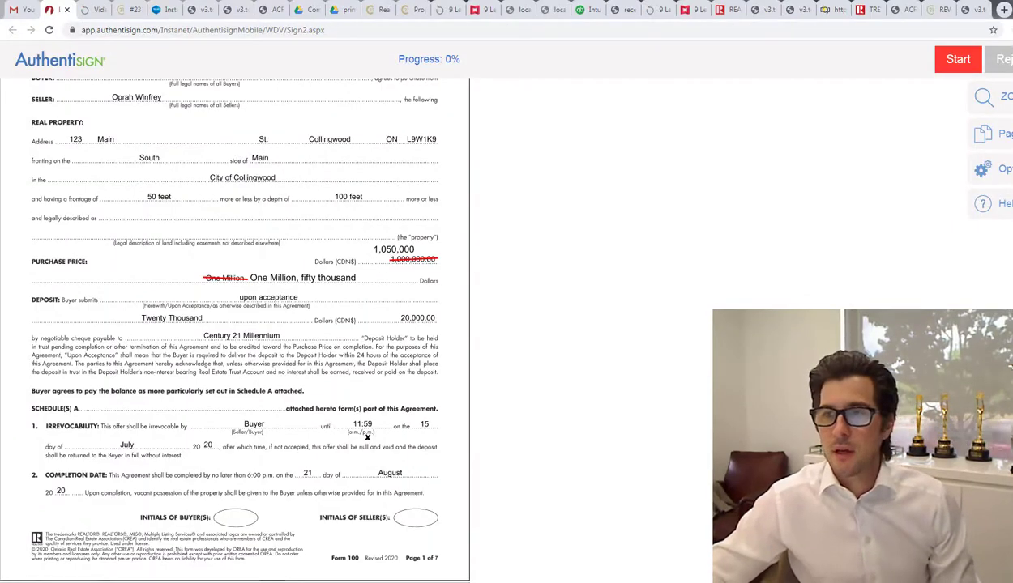
{"action": "scroll", "coordinate": [726, 269], "scroll_direction": "up", "scroll_amount": 15}
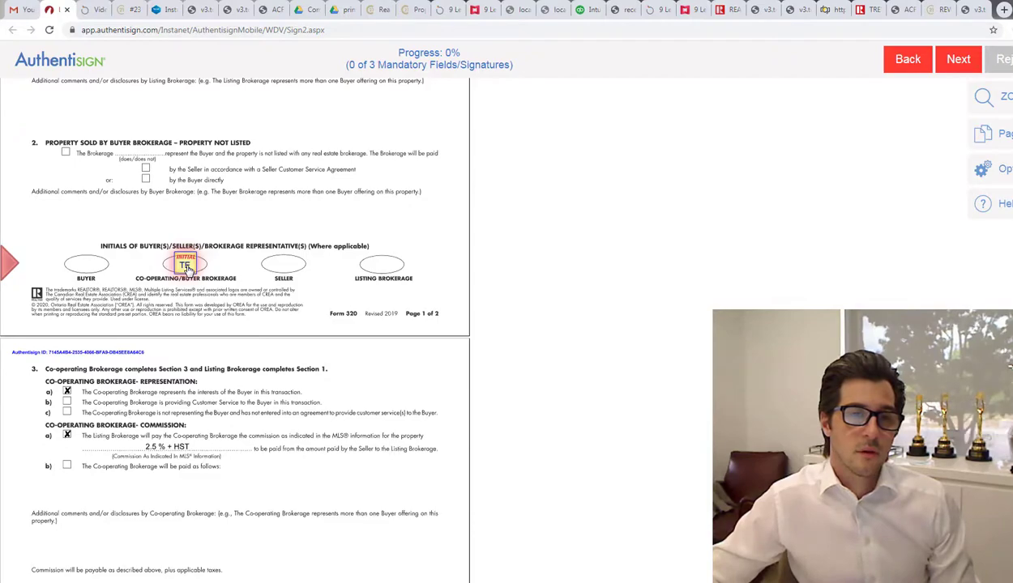
Step: Initial and sign the co-operating brokerage blocks on Form 320
{"action": "left_click", "coordinate": [186, 266]}
{"action": "scroll", "coordinate": [218, 284], "scroll_direction": "up", "scroll_amount": 10}
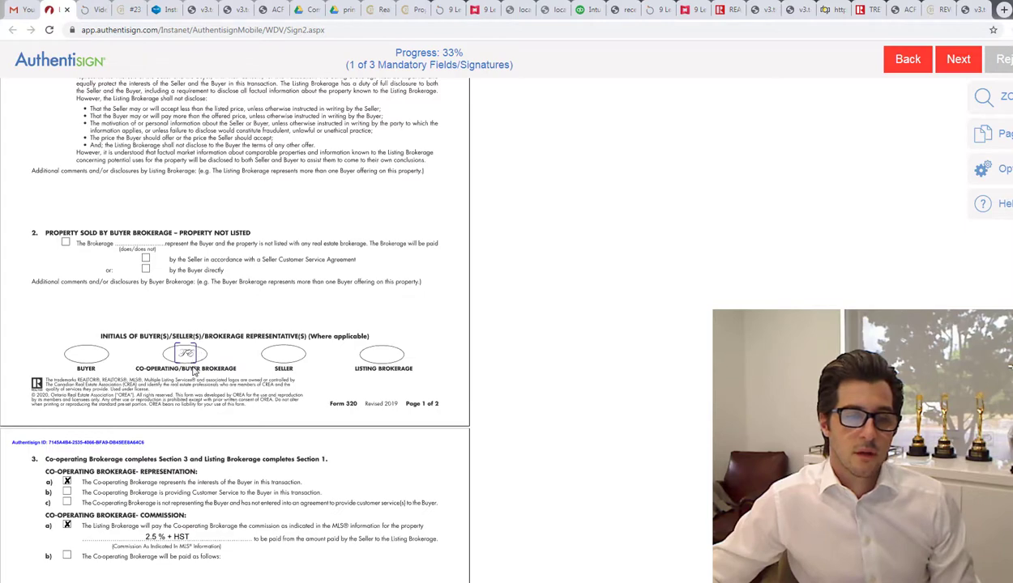
{"action": "scroll", "coordinate": [194, 371], "scroll_direction": "down", "scroll_amount": 5}
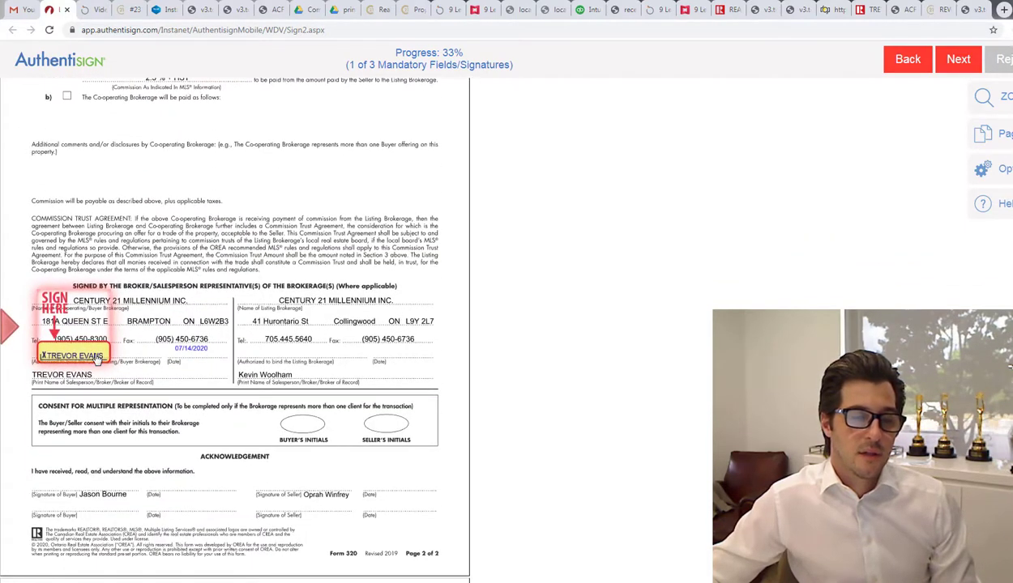
{"action": "left_click", "coordinate": [98, 357]}
Step: Sign the Commission Trust Agreement acknowledgement block on page 5, reaching 100% progress
{"action": "scroll", "coordinate": [162, 346], "scroll_direction": "up", "scroll_amount": 15}
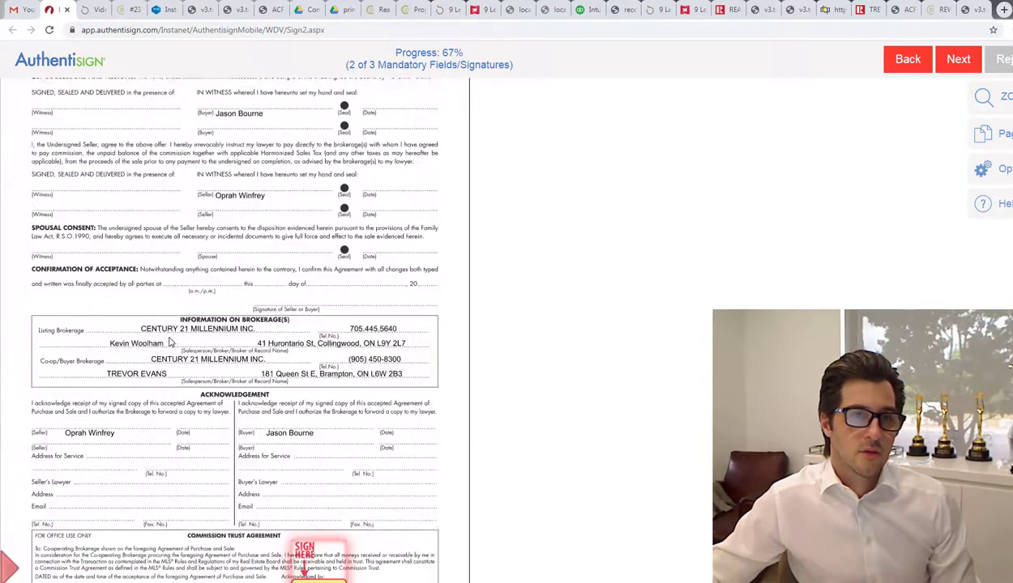
{"action": "scroll", "coordinate": [170, 342], "scroll_direction": "up", "scroll_amount": 15}
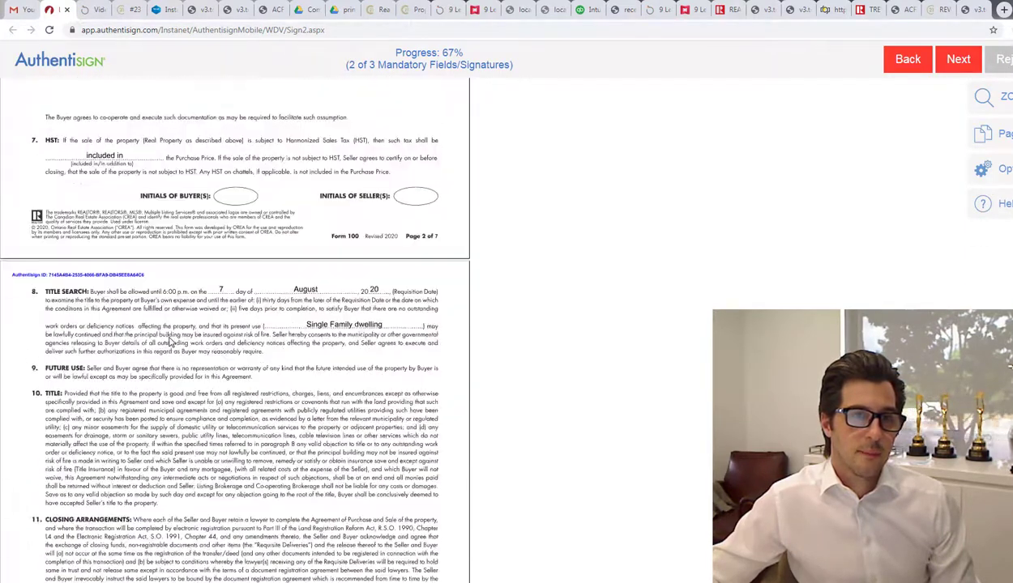
{"action": "scroll", "coordinate": [170, 343], "scroll_direction": "up", "scroll_amount": 5}
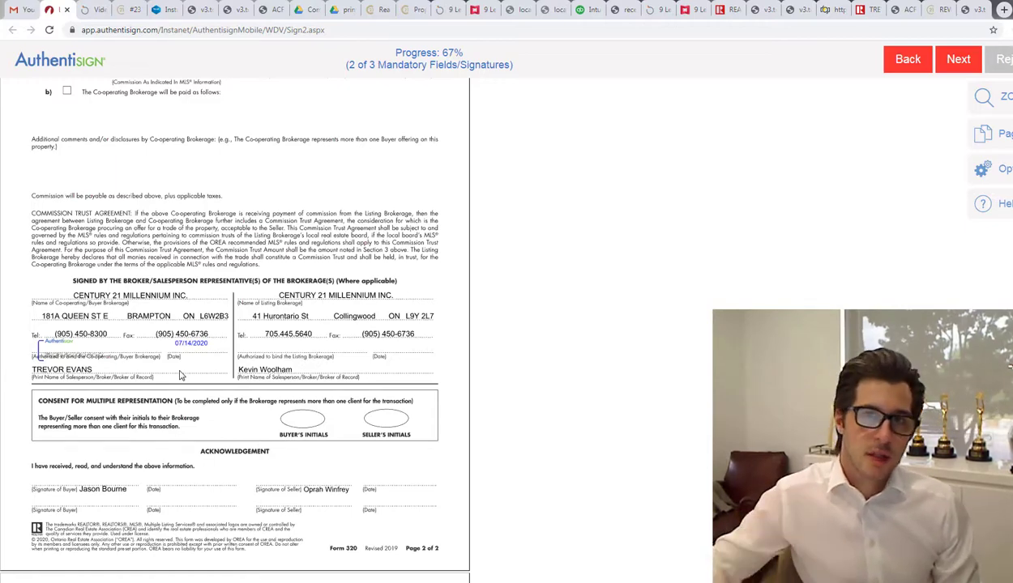
{"action": "scroll", "coordinate": [180, 375], "scroll_direction": "down", "scroll_amount": 3}
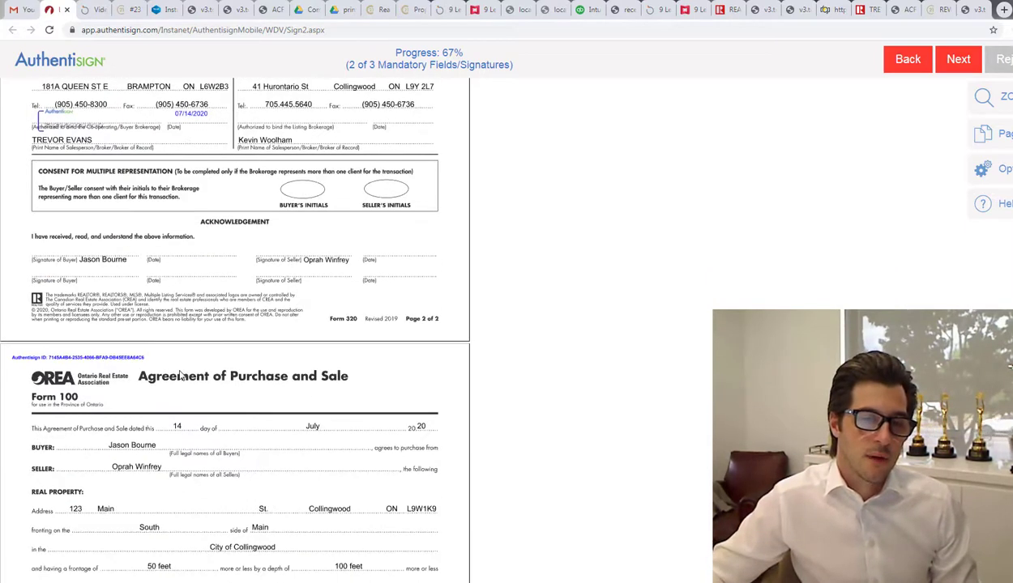
{"action": "scroll", "coordinate": [180, 375], "scroll_direction": "down", "scroll_amount": 6}
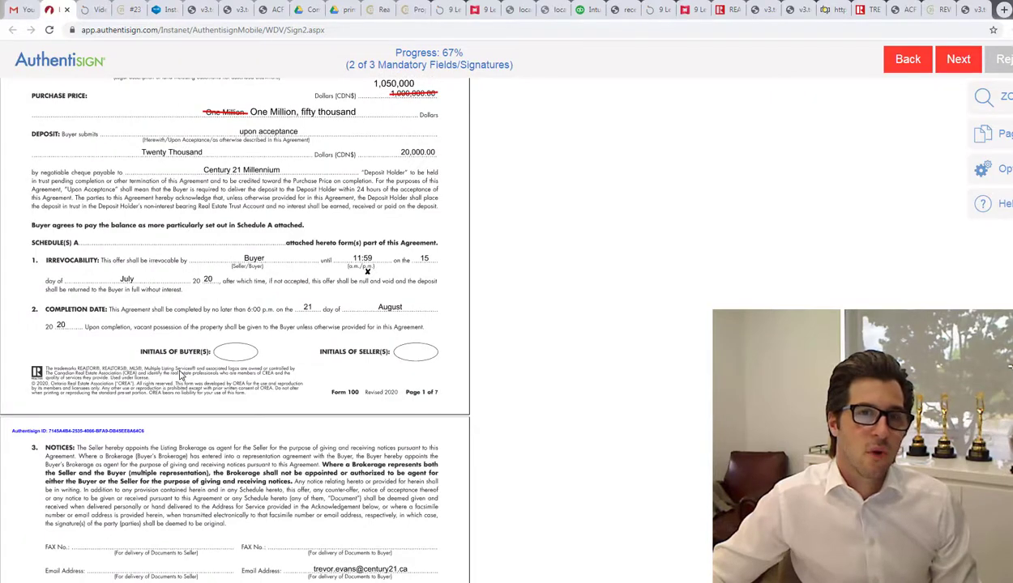
{"action": "scroll", "coordinate": [180, 375], "scroll_direction": "down", "scroll_amount": 3}
{"action": "scroll", "coordinate": [179, 375], "scroll_direction": "down", "scroll_amount": 4}
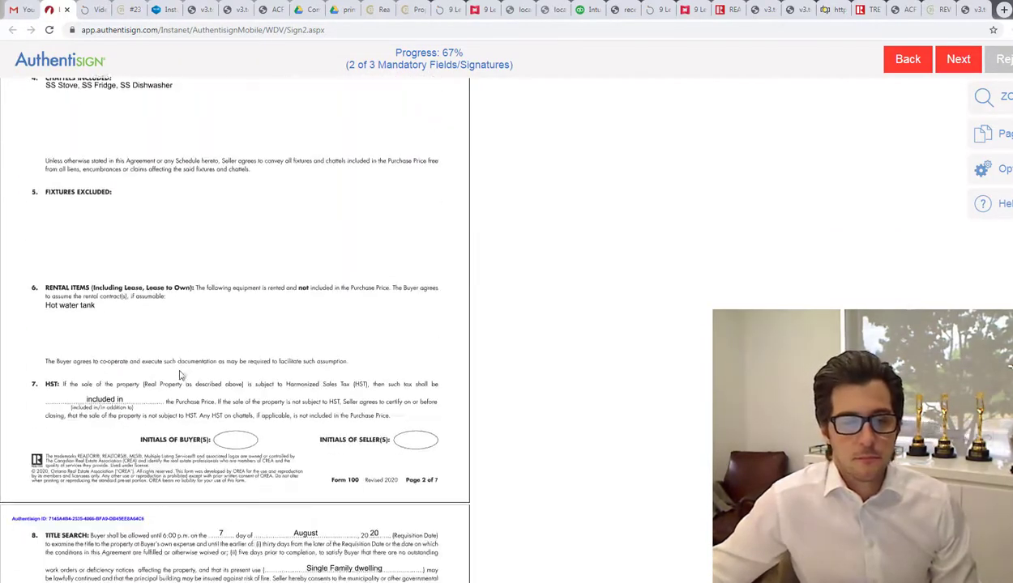
{"action": "scroll", "coordinate": [180, 375], "scroll_direction": "down", "scroll_amount": 9}
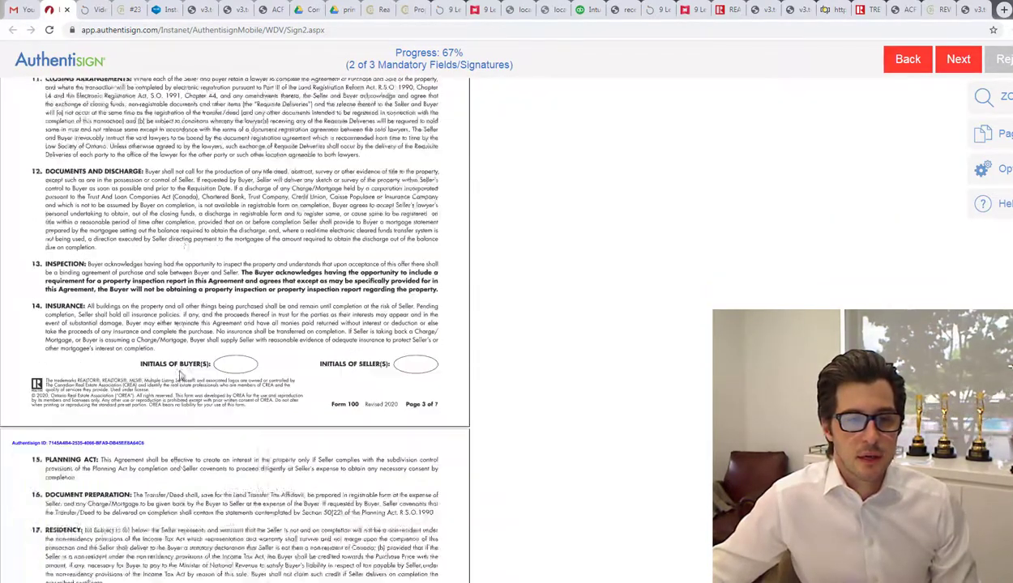
{"action": "scroll", "coordinate": [180, 375], "scroll_direction": "down", "scroll_amount": 1}
{"action": "scroll", "coordinate": [180, 375], "scroll_direction": "down", "scroll_amount": 12}
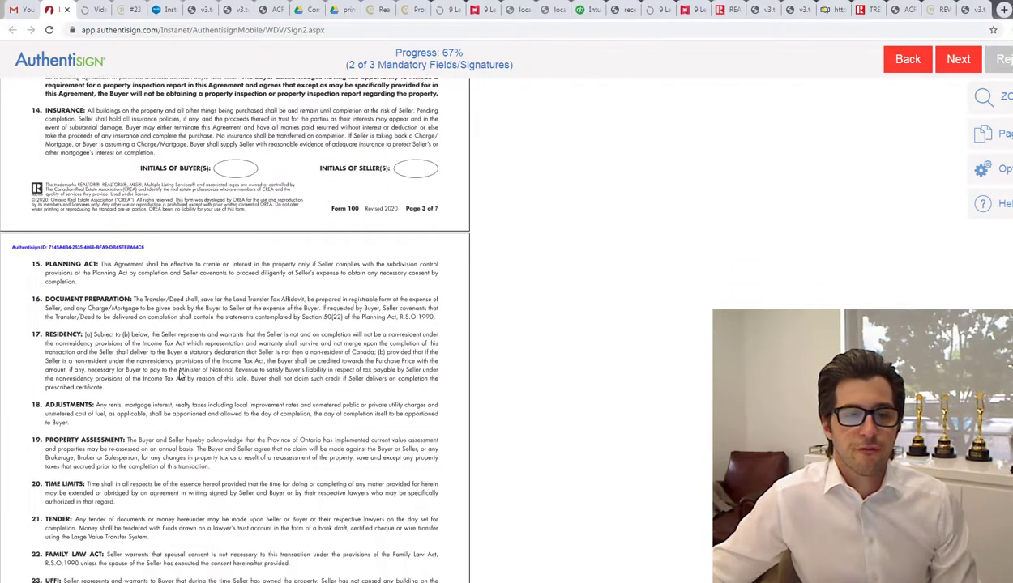
{"action": "scroll", "coordinate": [180, 375], "scroll_direction": "down", "scroll_amount": 4}
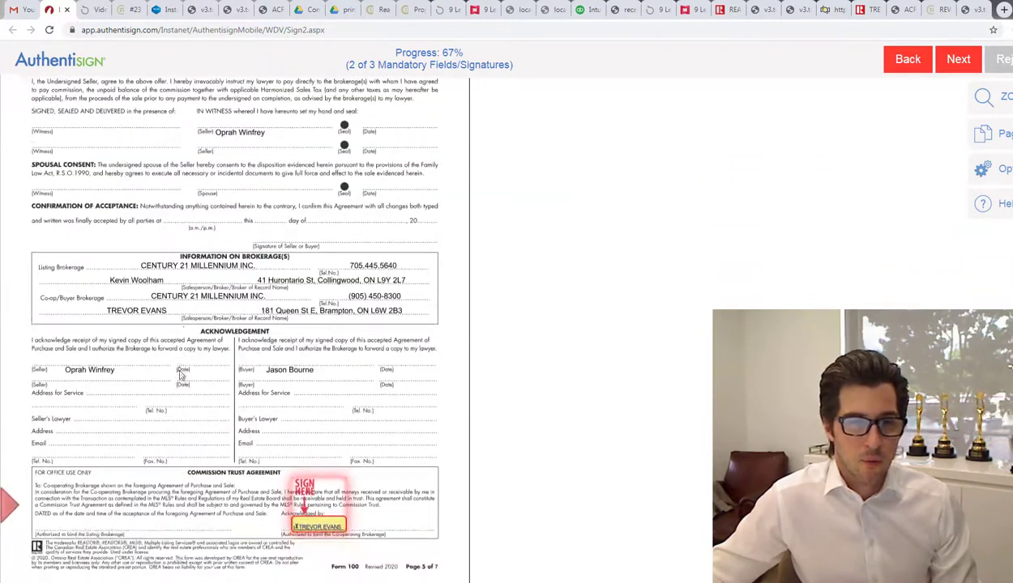
{"action": "left_click", "coordinate": [312, 379]}
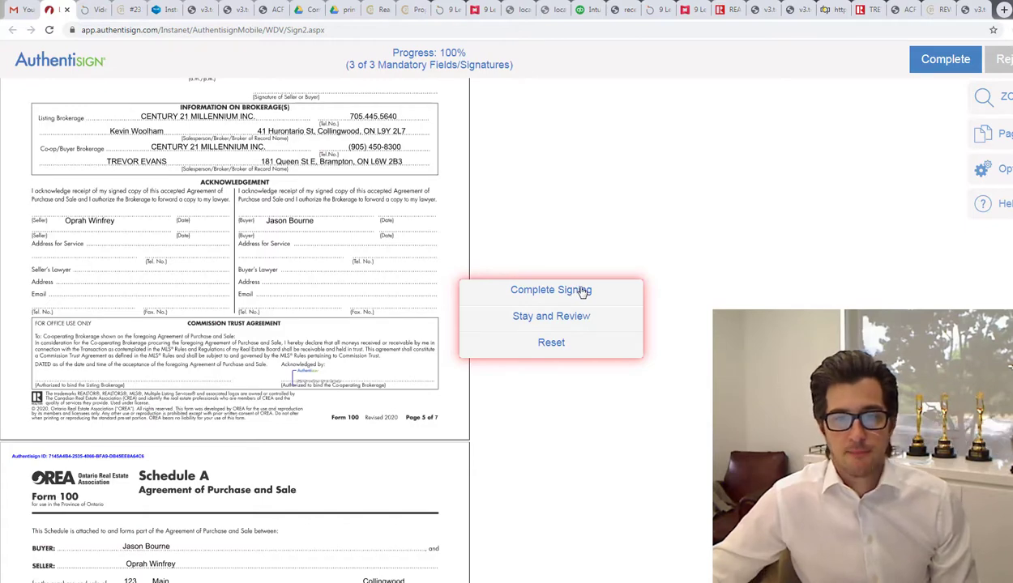
Step: Complete the agent's signing of the 123 Main Street agreement
{"action": "left_click", "coordinate": [581, 292]}
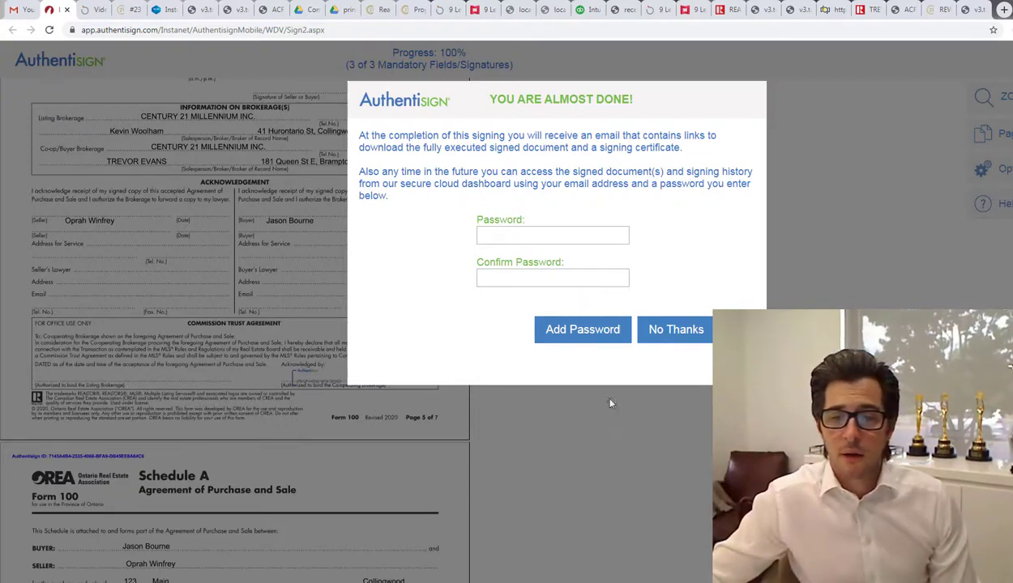
Step: Decline the dashboard password and switch to the window mirroring the buyer's phone
{"action": "left_click", "coordinate": [676, 334]}
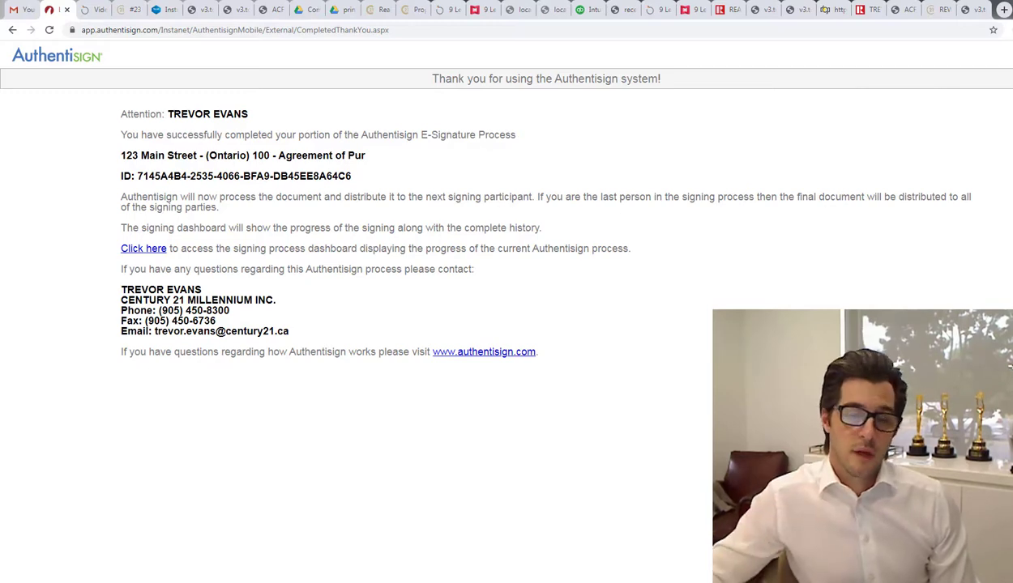
{"action": "right_click", "coordinate": [452, 581]}
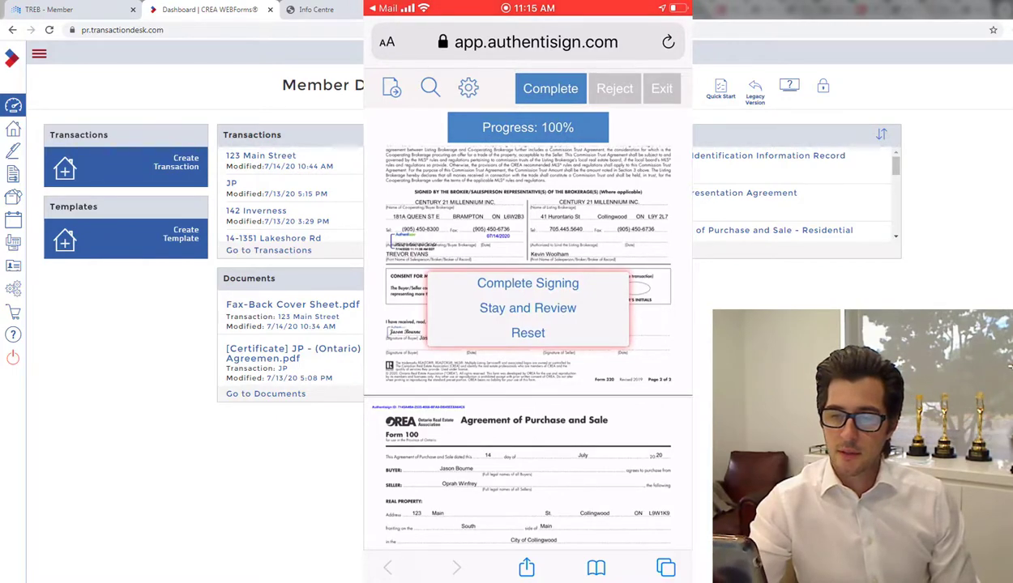
Step: Complete the buyer's signing on the phone, declining the password
{"action": "left_click", "coordinate": [527, 283]}
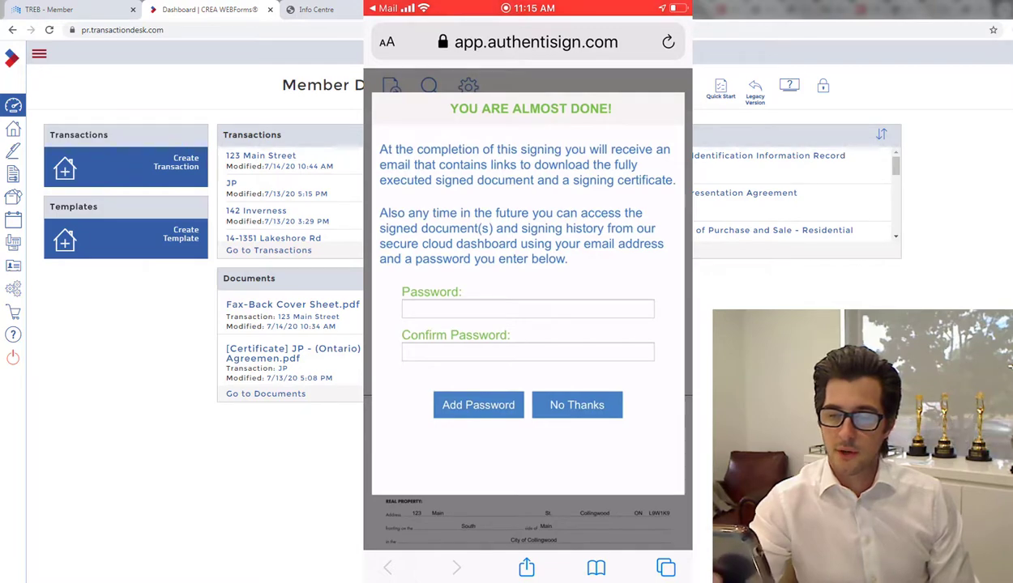
{"action": "left_click", "coordinate": [577, 405]}
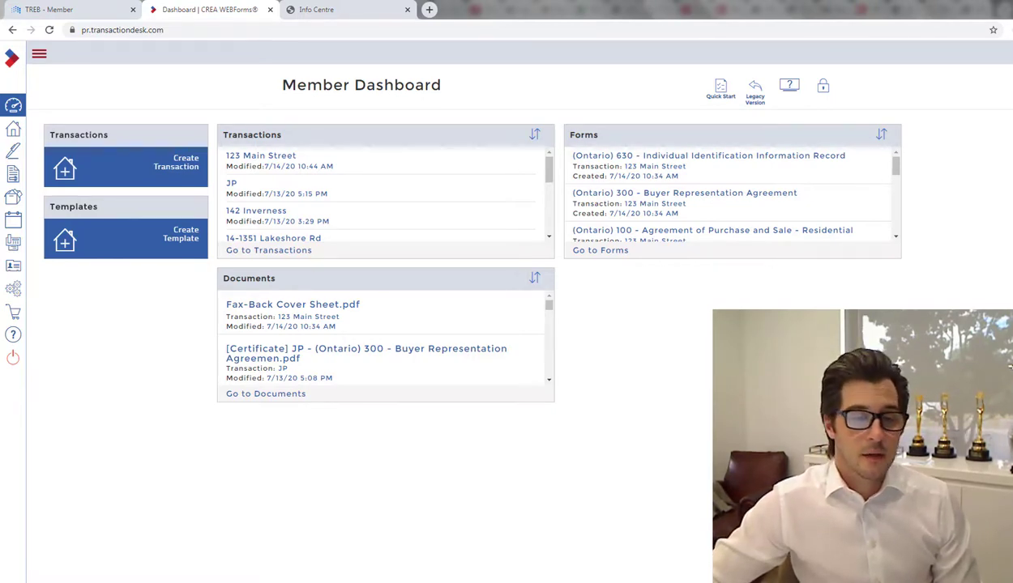
{"action": "mouse_move", "coordinate": [163, 581]}
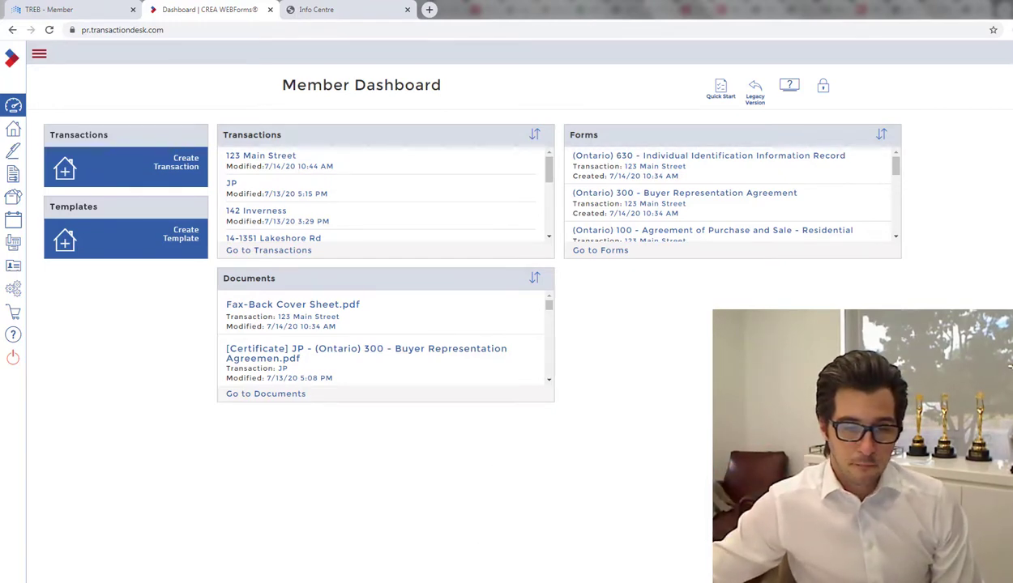
Step: From Gmail's Signing complete email, open the fully signed 10-page package via its 'here' link
{"action": "mouse_move", "coordinate": [267, 580]}
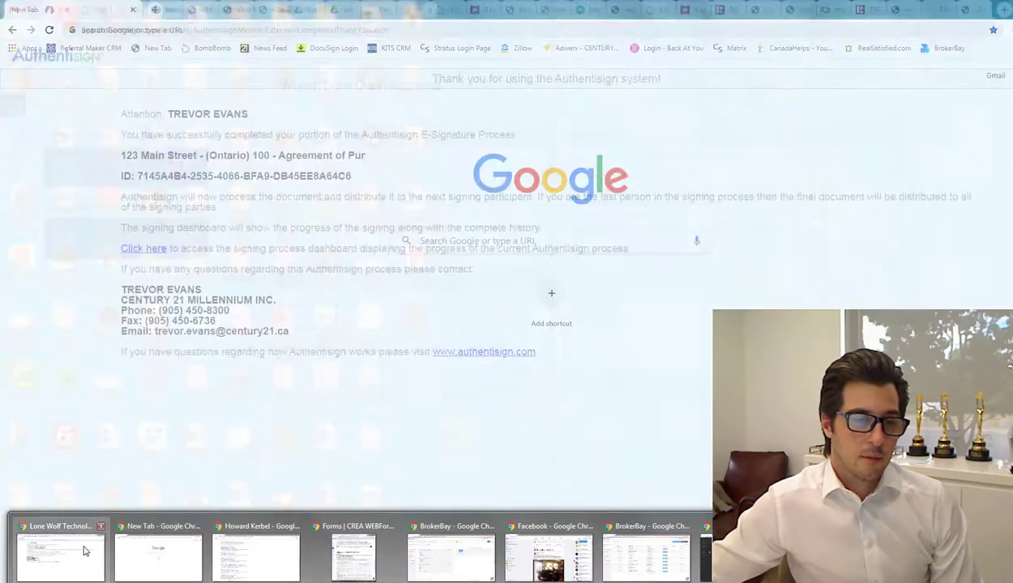
{"action": "left_click", "coordinate": [84, 549]}
{"action": "left_click", "coordinate": [28, 8]}
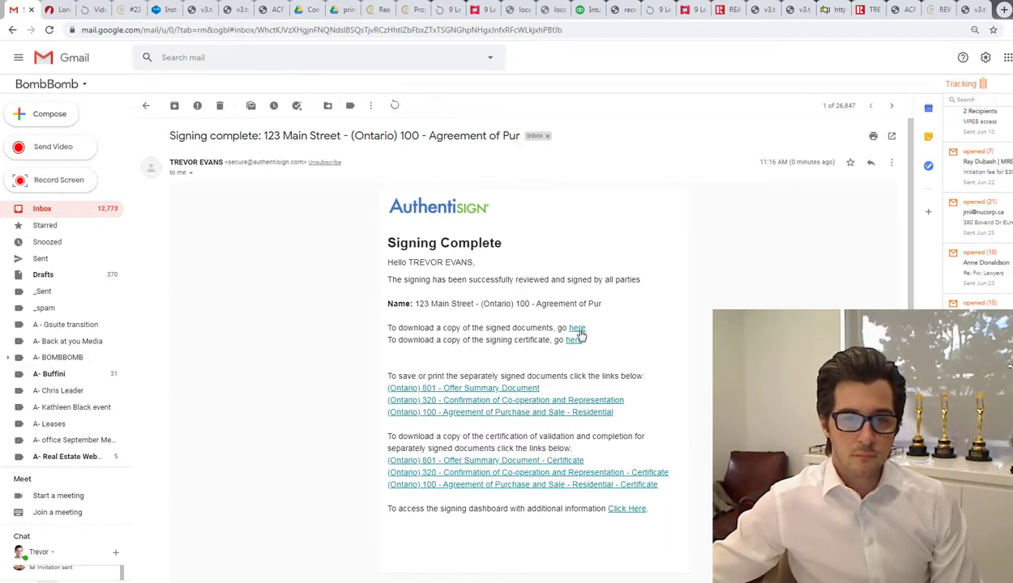
{"action": "left_click", "coordinate": [578, 328]}
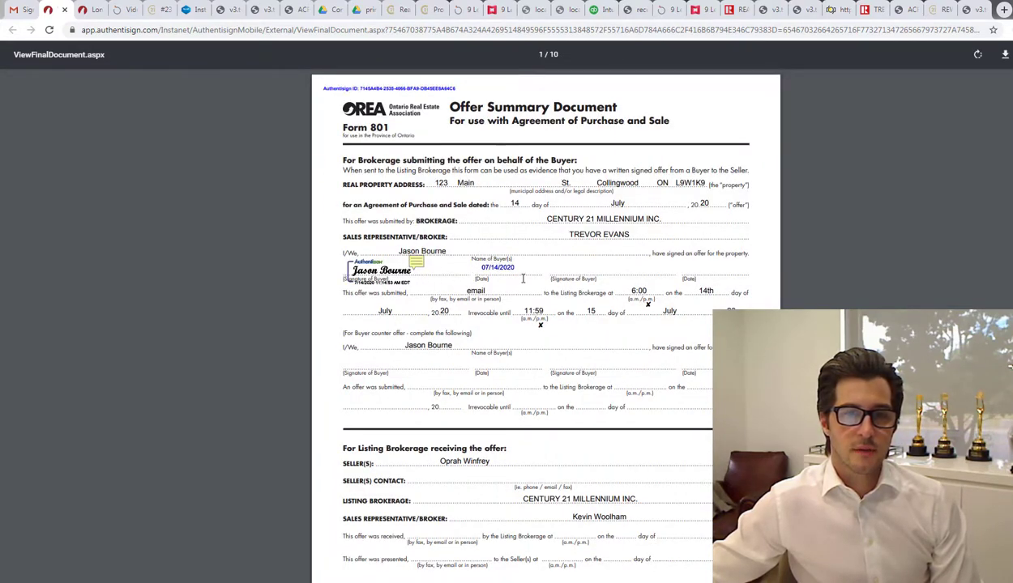
Step: Page through the signed forms to the Agreement of Purchase and Sale, then go back to the email
{"action": "scroll", "coordinate": [523, 279], "scroll_direction": "down", "scroll_amount": 10}
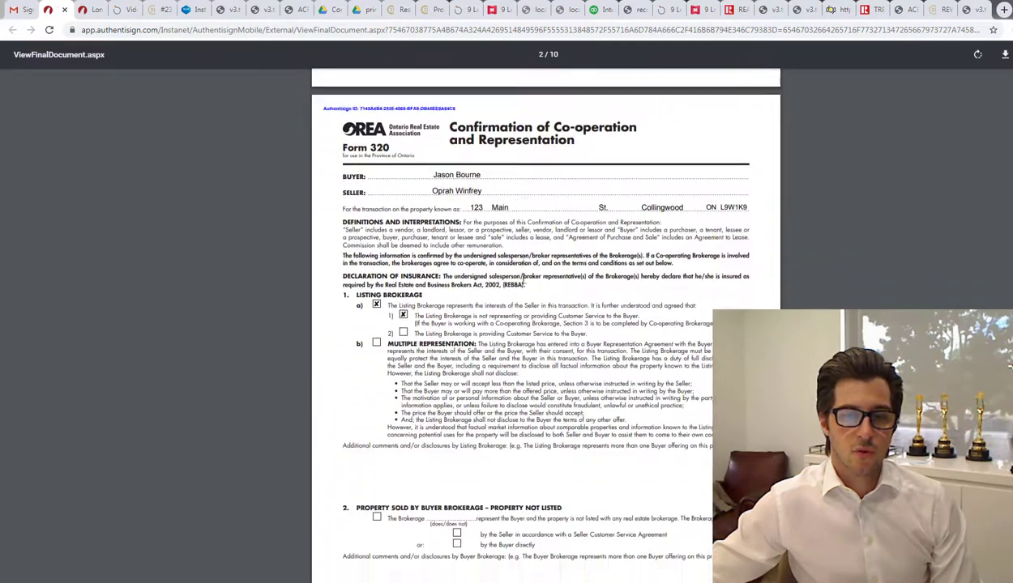
{"action": "scroll", "coordinate": [523, 278], "scroll_direction": "down", "scroll_amount": 5}
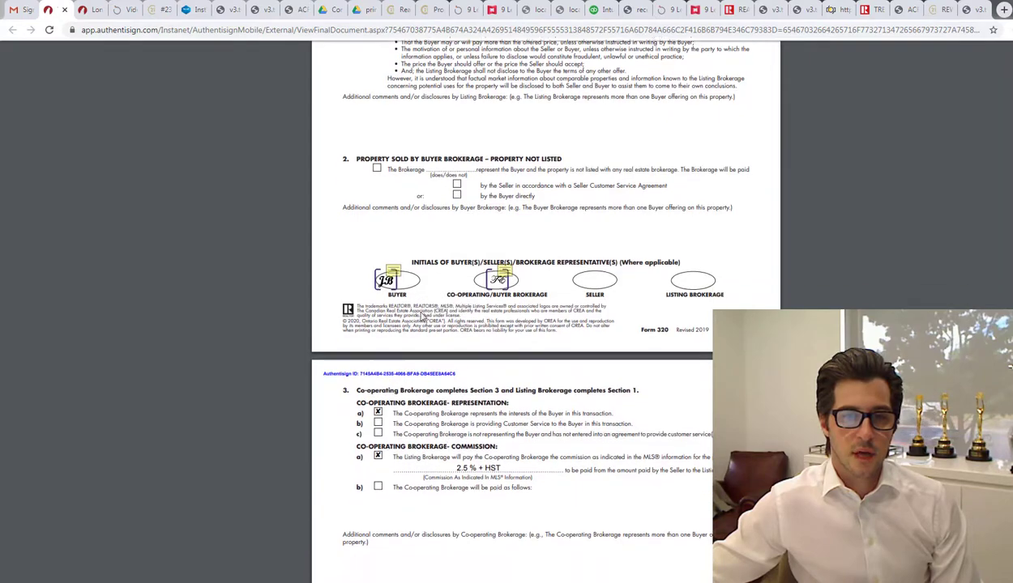
{"action": "scroll", "coordinate": [432, 319], "scroll_direction": "down", "scroll_amount": 6}
{"action": "scroll", "coordinate": [411, 287], "scroll_direction": "down", "scroll_amount": 4}
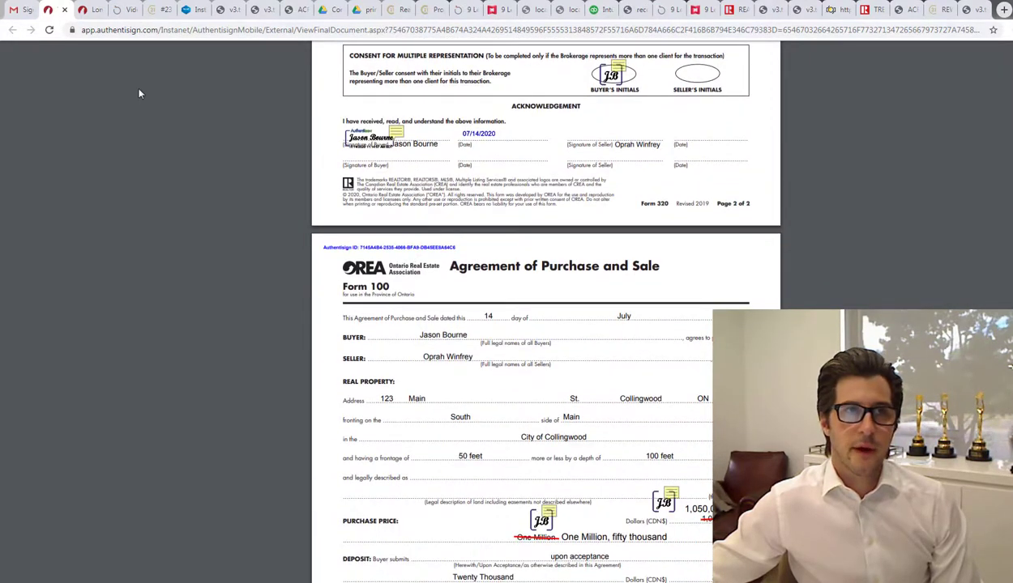
{"action": "left_click", "coordinate": [19, 10]}
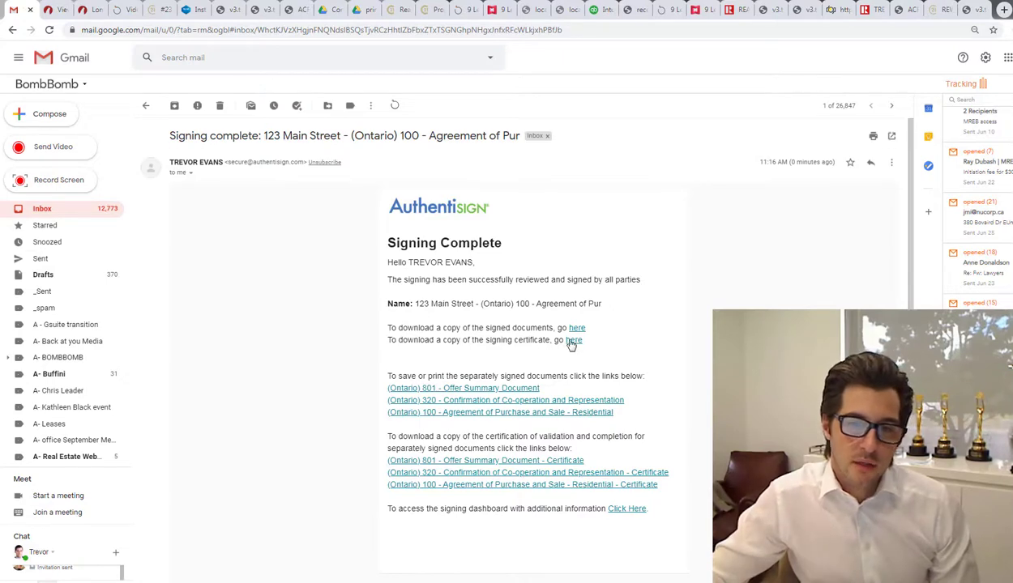
Step: Open the signing certificate, review both signers' activity, and return to the Signing complete email
{"action": "left_click", "coordinate": [572, 341]}
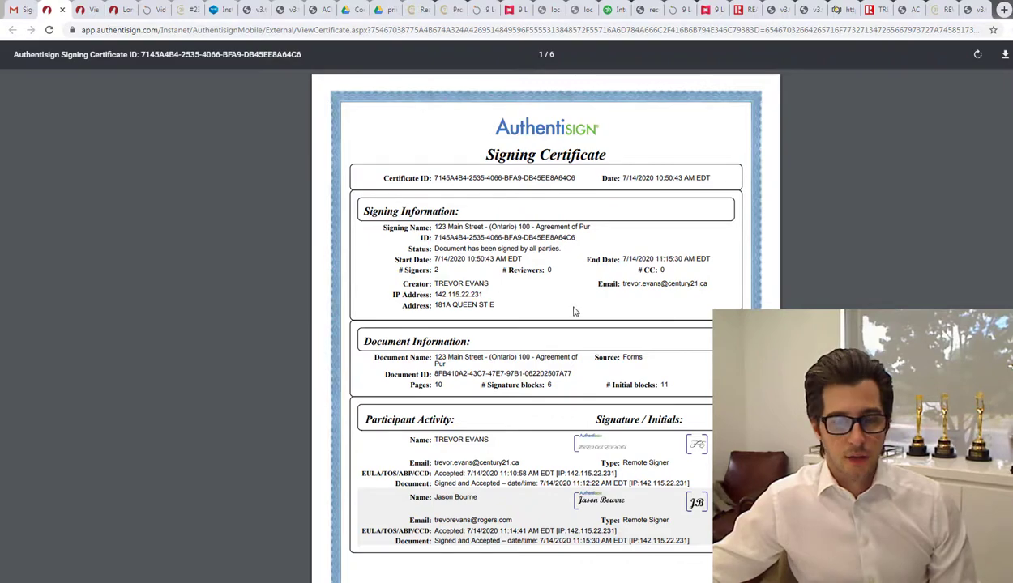
{"action": "scroll", "coordinate": [573, 311], "scroll_direction": "down", "scroll_amount": 5}
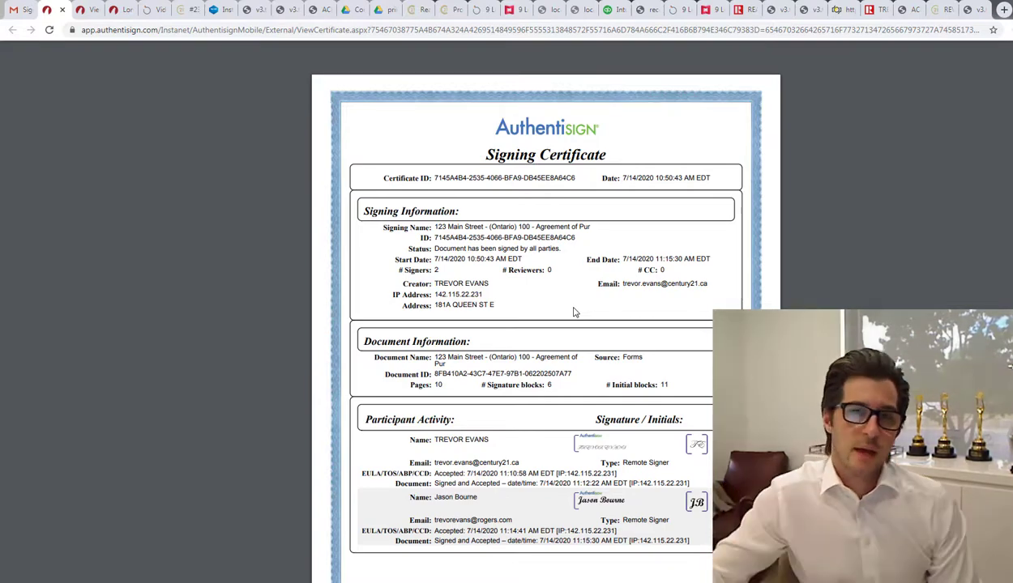
{"action": "scroll", "coordinate": [470, 357], "scroll_direction": "down", "scroll_amount": 4}
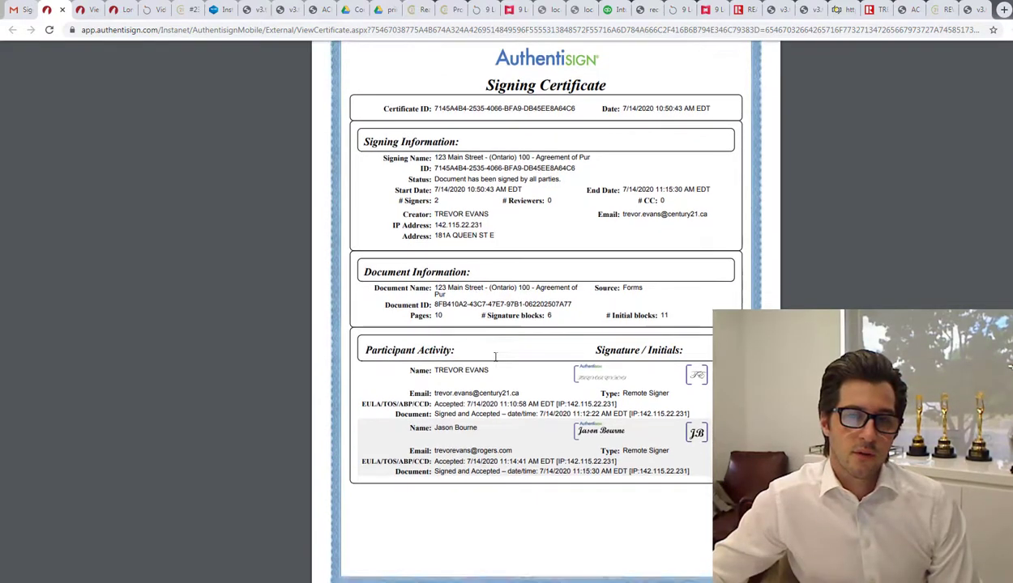
{"action": "scroll", "coordinate": [495, 357], "scroll_direction": "down", "scroll_amount": 4}
{"action": "scroll", "coordinate": [496, 357], "scroll_direction": "down", "scroll_amount": 4}
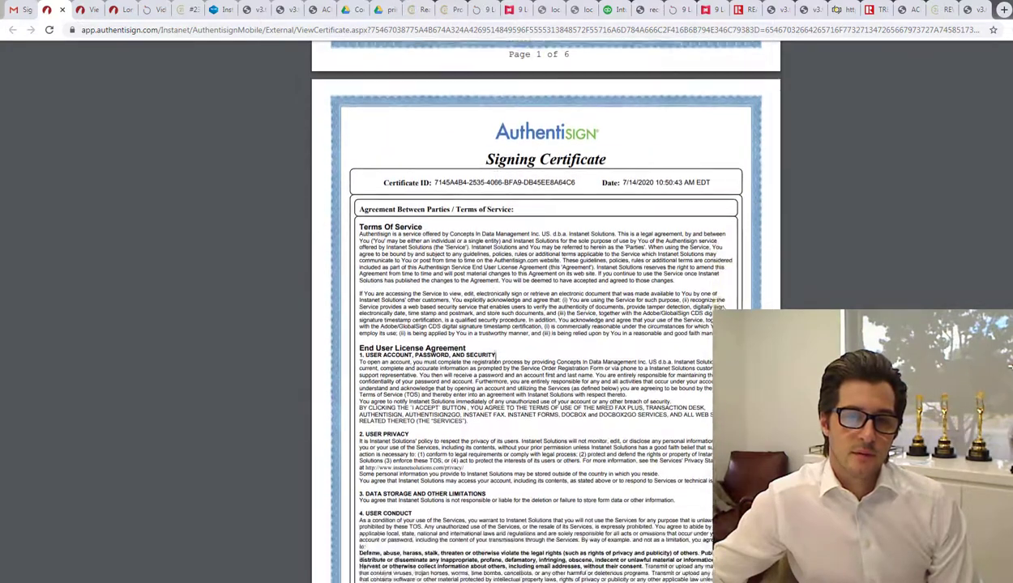
{"action": "scroll", "coordinate": [495, 357], "scroll_direction": "up", "scroll_amount": 8}
{"action": "scroll", "coordinate": [495, 356], "scroll_direction": "up", "scroll_amount": 2}
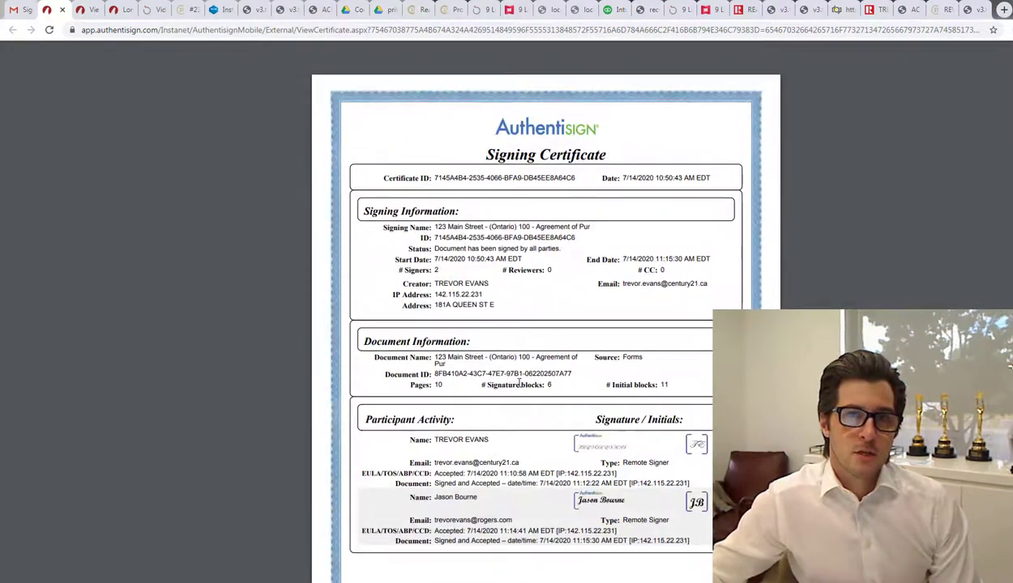
{"action": "left_click", "coordinate": [22, 11]}
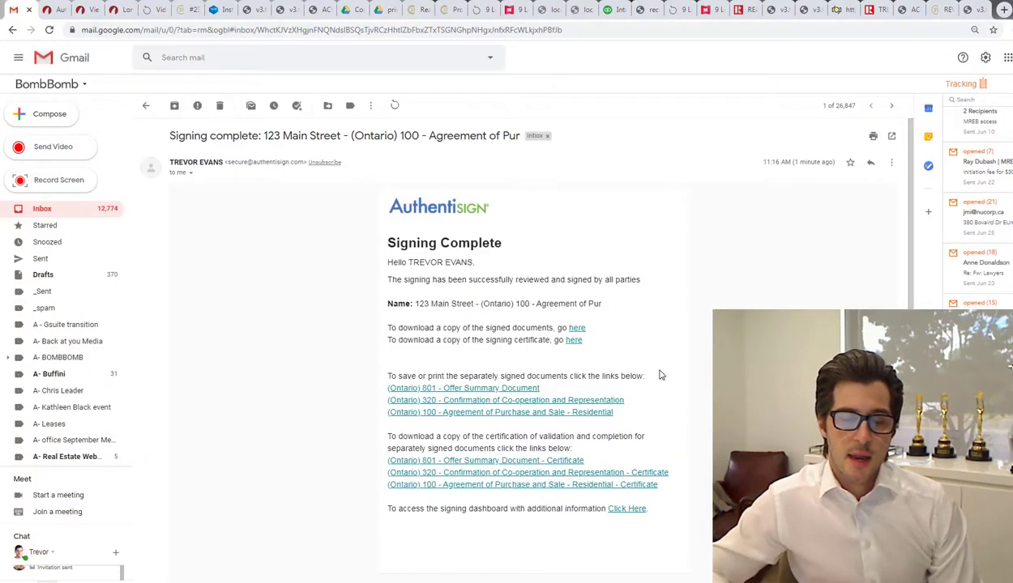
Step: Return to the final signed document and scroll back up toward the Offer Summary Document
{"action": "left_click", "coordinate": [53, 9]}
{"action": "key", "text": "ctrl+Tab"}
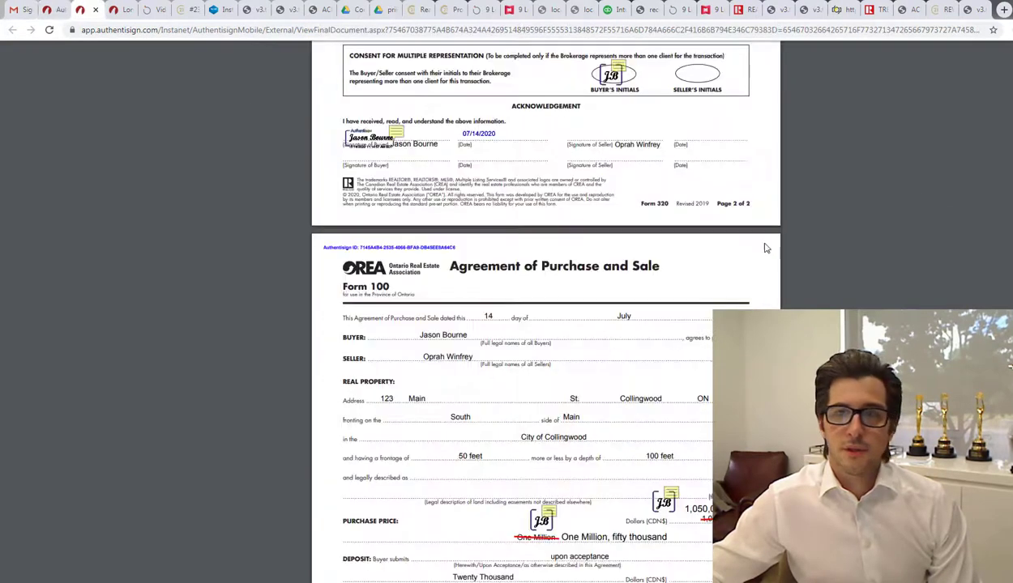
{"action": "scroll", "coordinate": [910, 170], "scroll_direction": "up", "scroll_amount": 4}
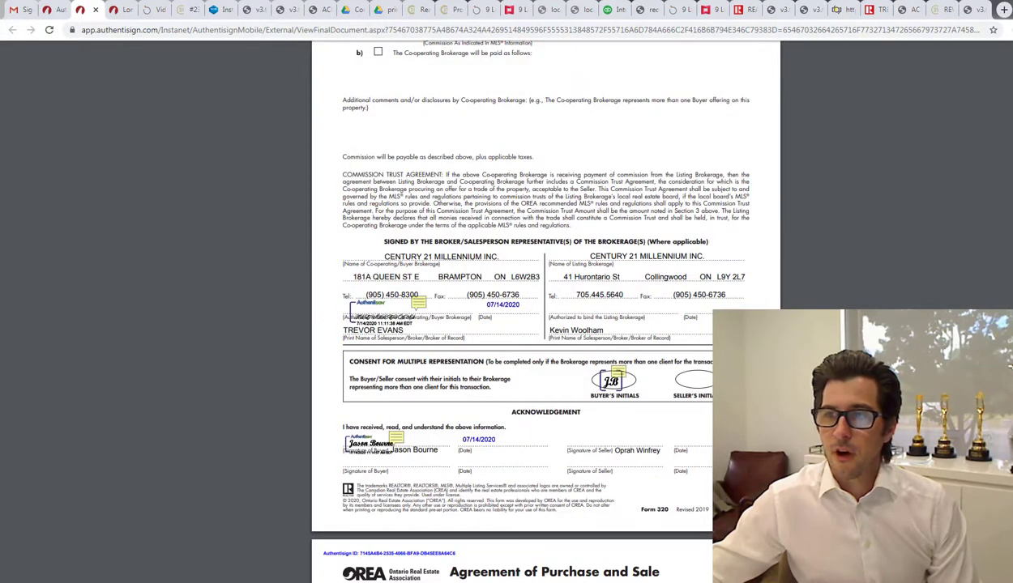
{"action": "scroll", "coordinate": [863, 158], "scroll_direction": "up", "scroll_amount": 10}
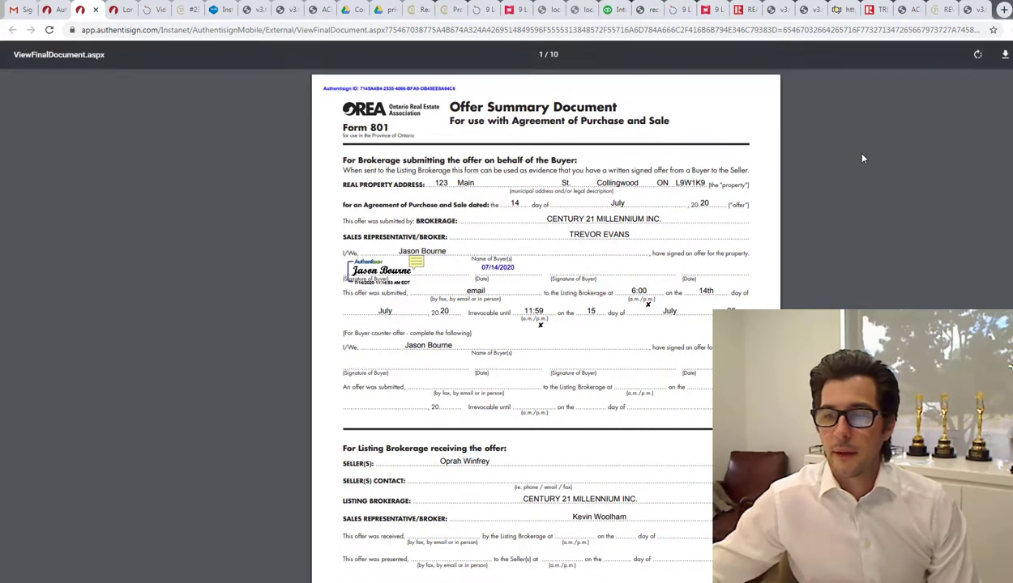